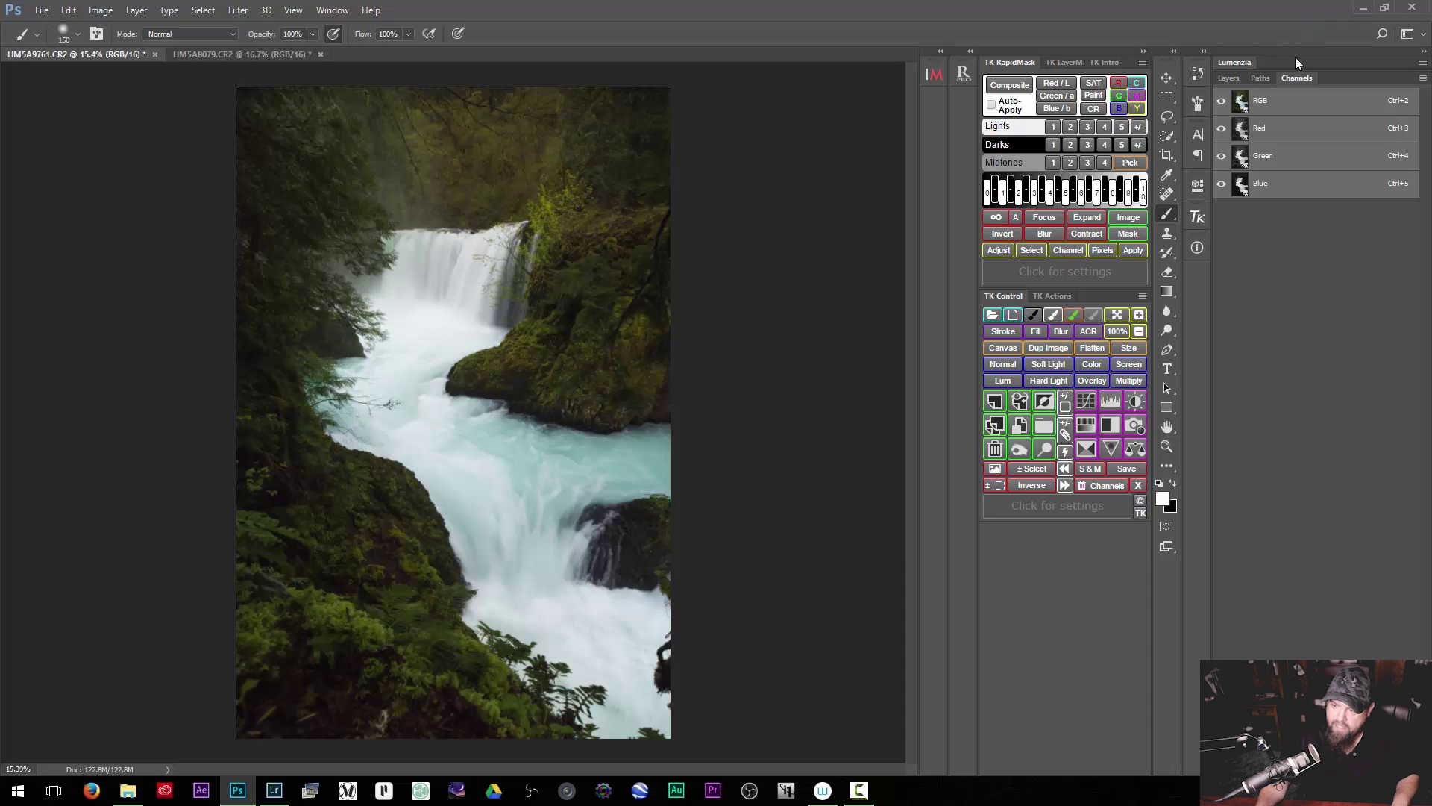
Load the RGB composite's luminosity as a selection, save it as a new alpha channel and display that channel
left_click(1261, 102, "ctrl")
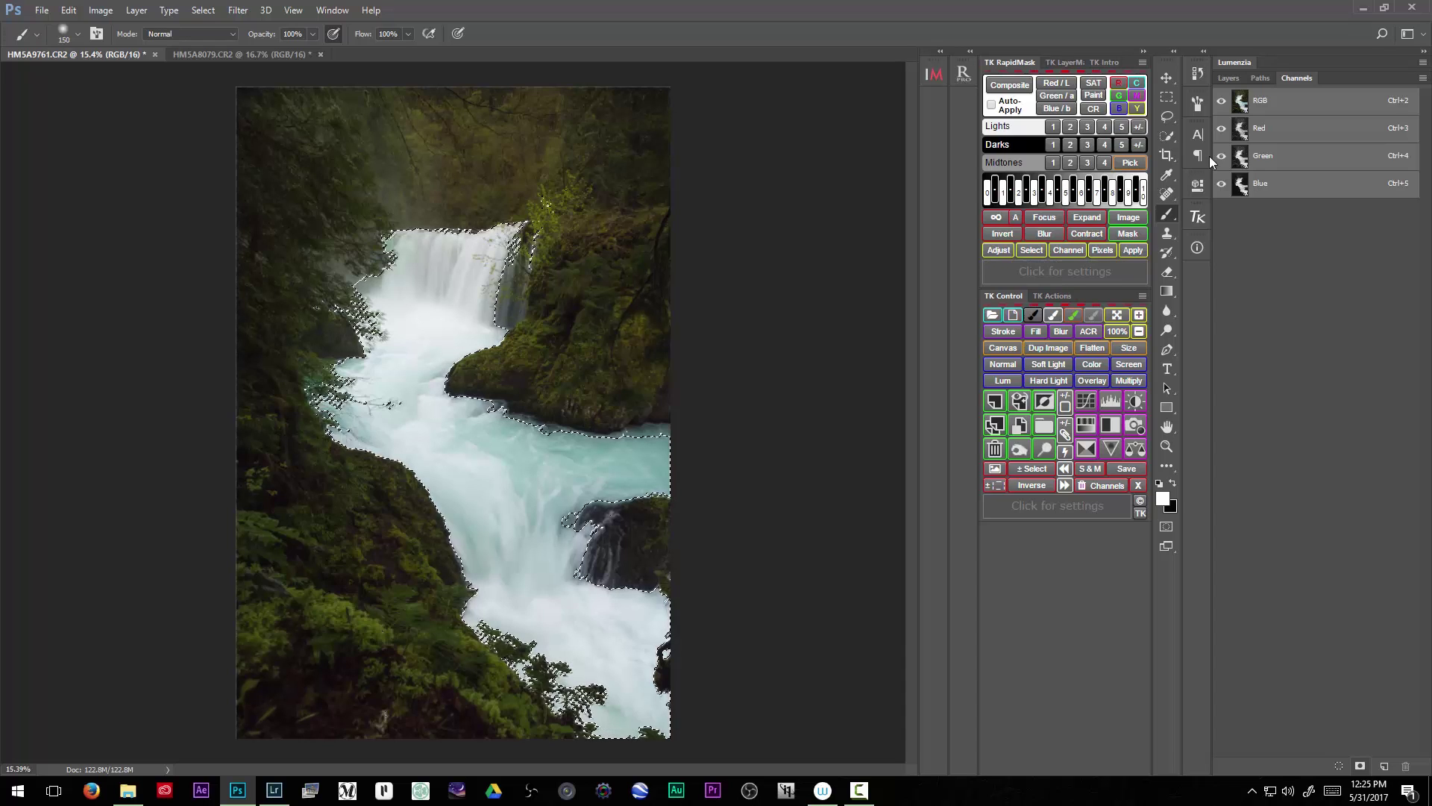
left_click(1361, 767)
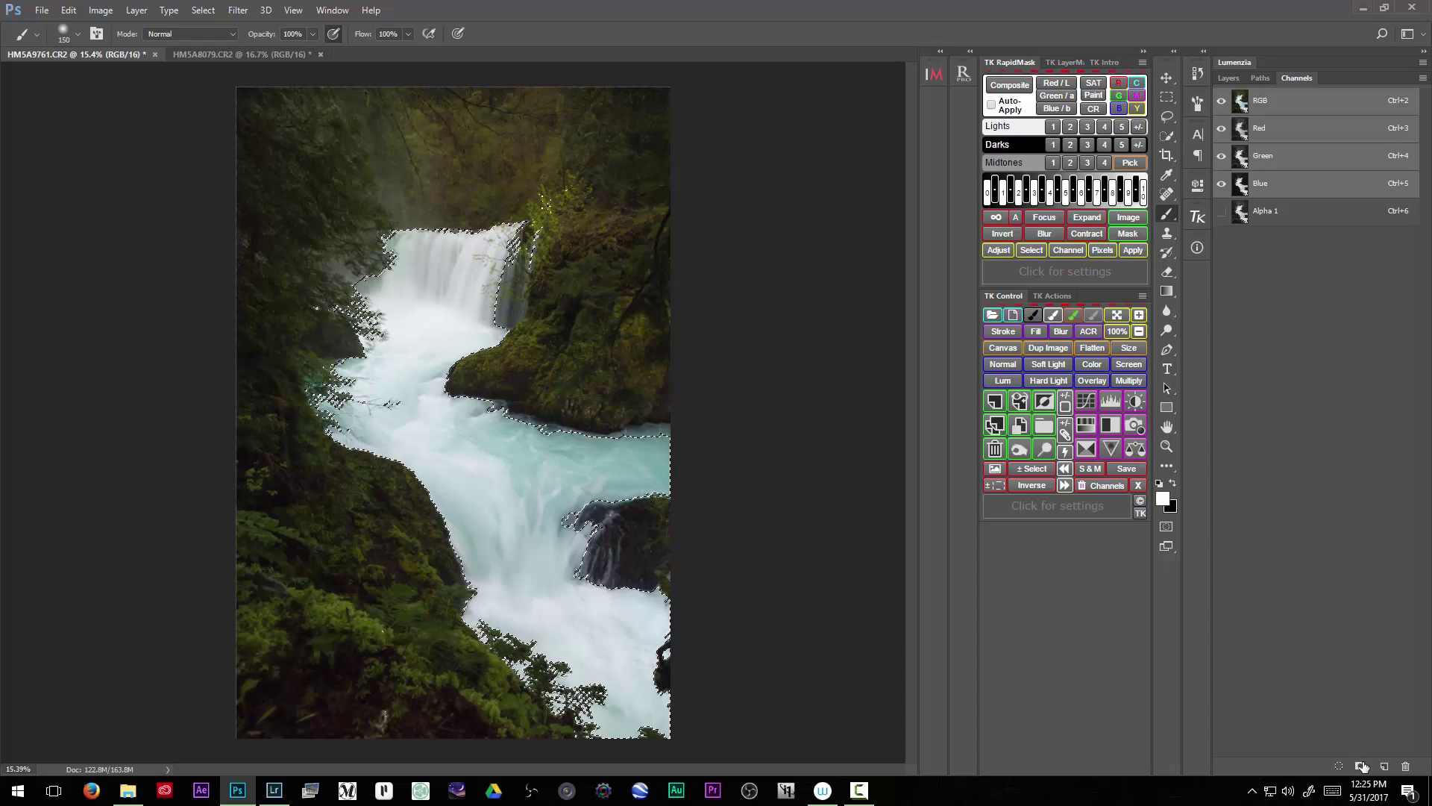
left_click(1274, 212)
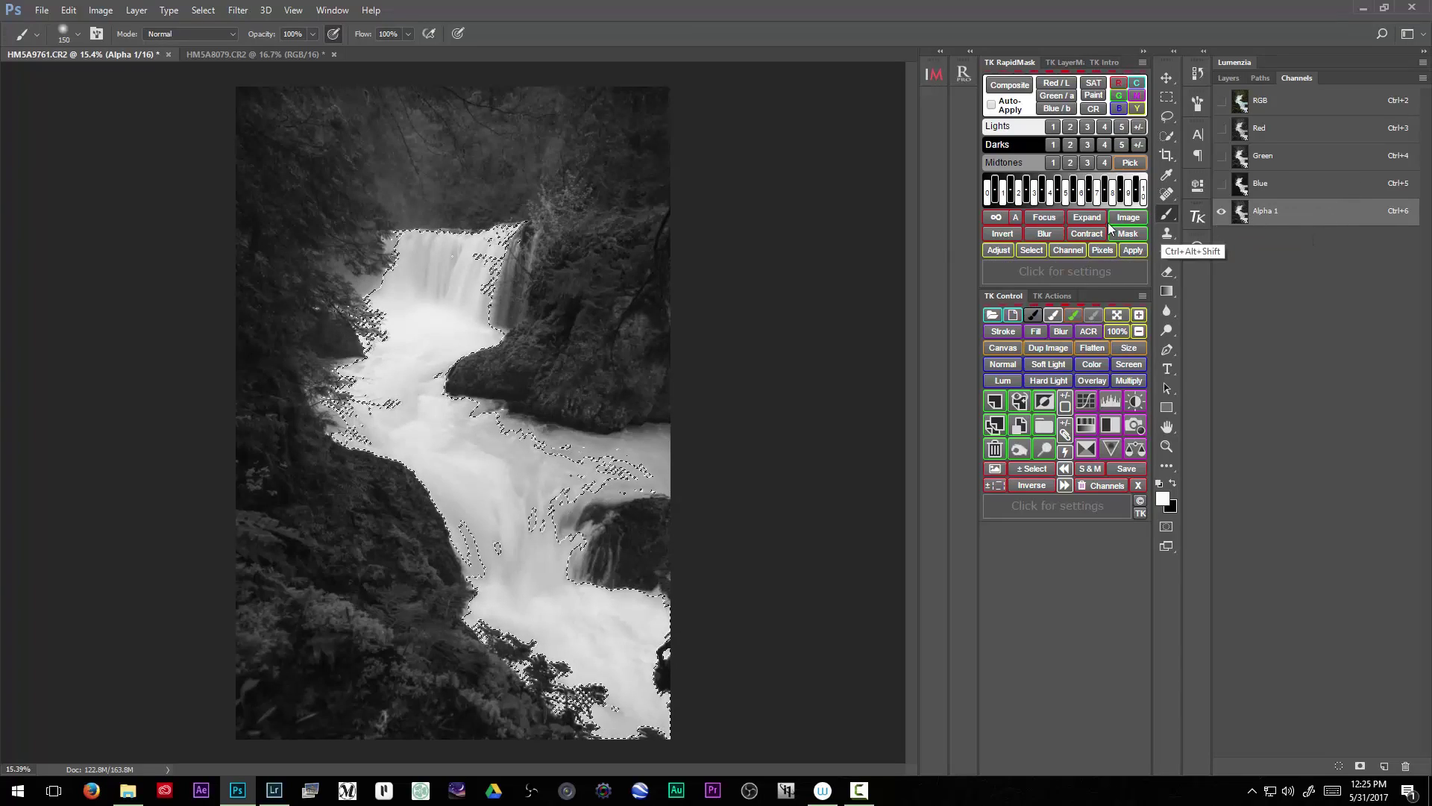
Intersect the lights selection with itself twice, saving each narrower selection as its own alpha channel and displaying it
left_click(1259, 212, "ctrl+alt+shift")
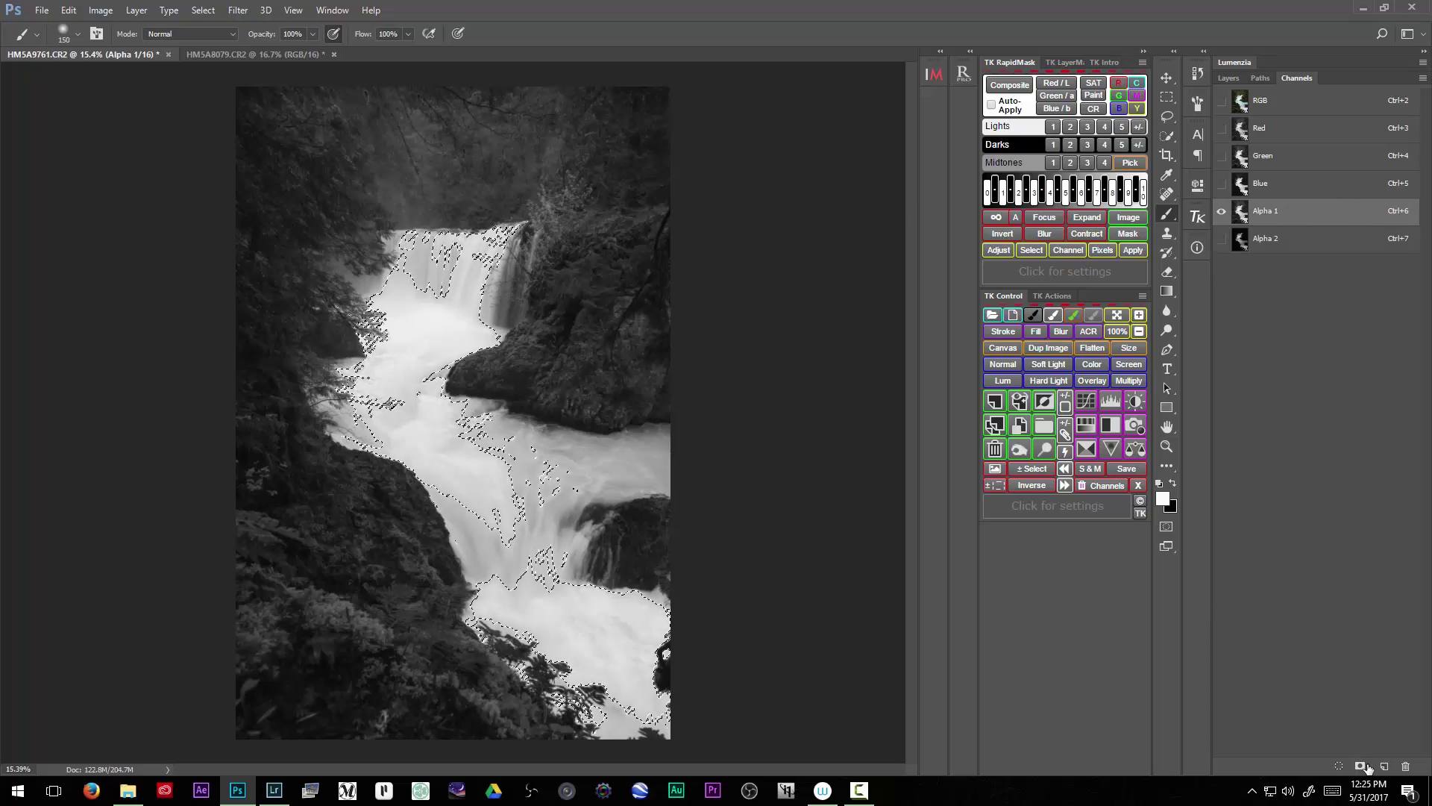
left_click(1258, 241)
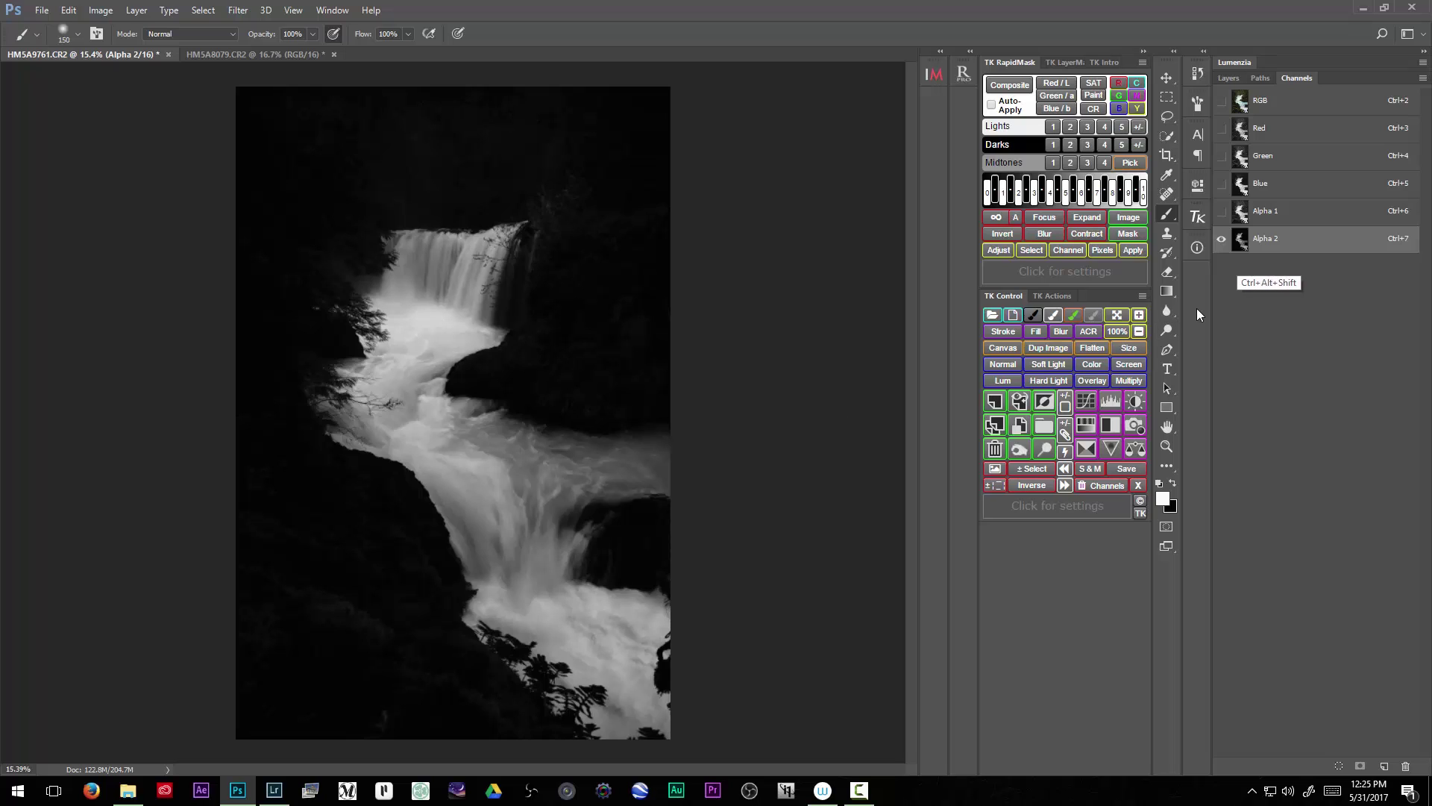
left_click(1268, 241, "ctrl+alt+shift")
left_click(1272, 240, "ctrl+alt+shift")
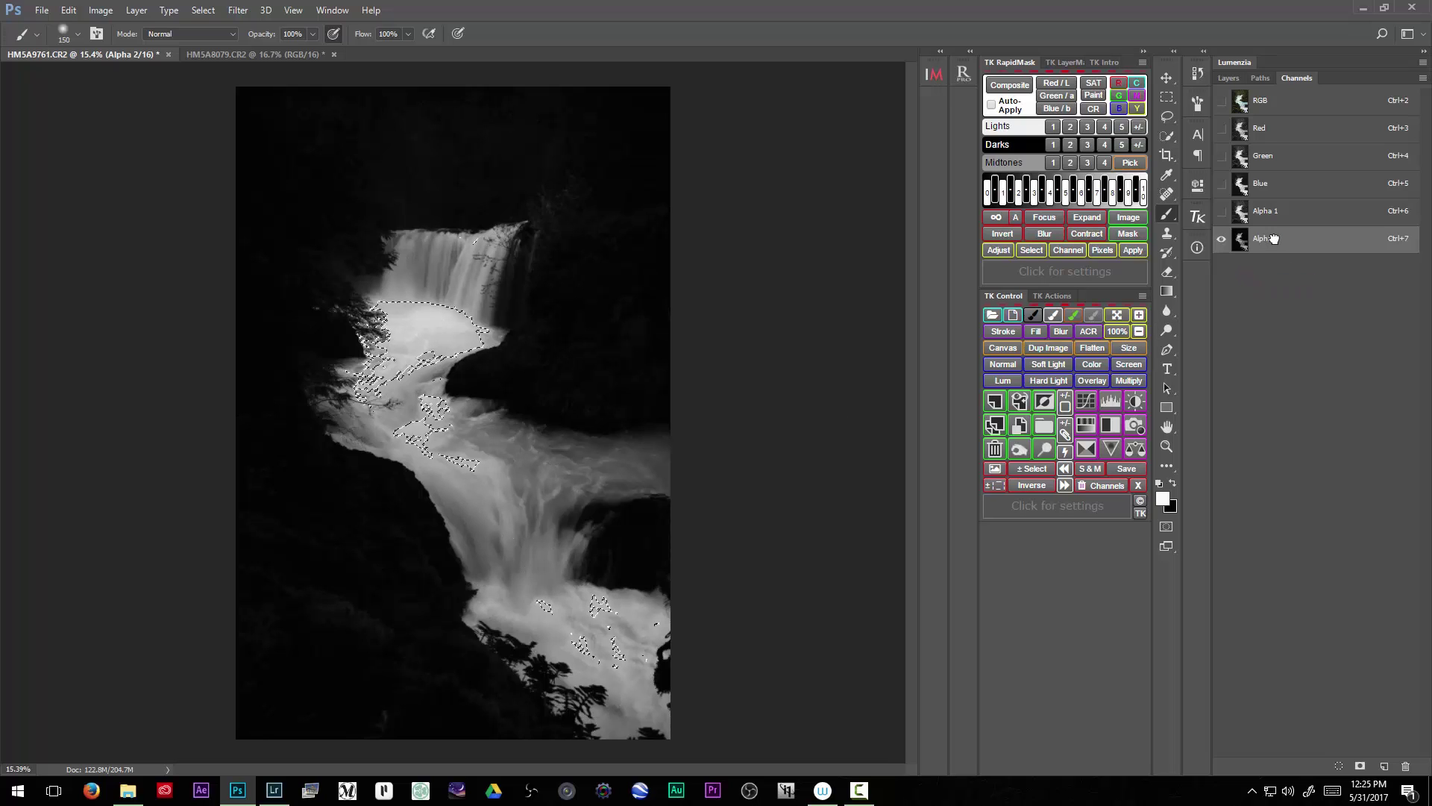
left_click(1257, 266)
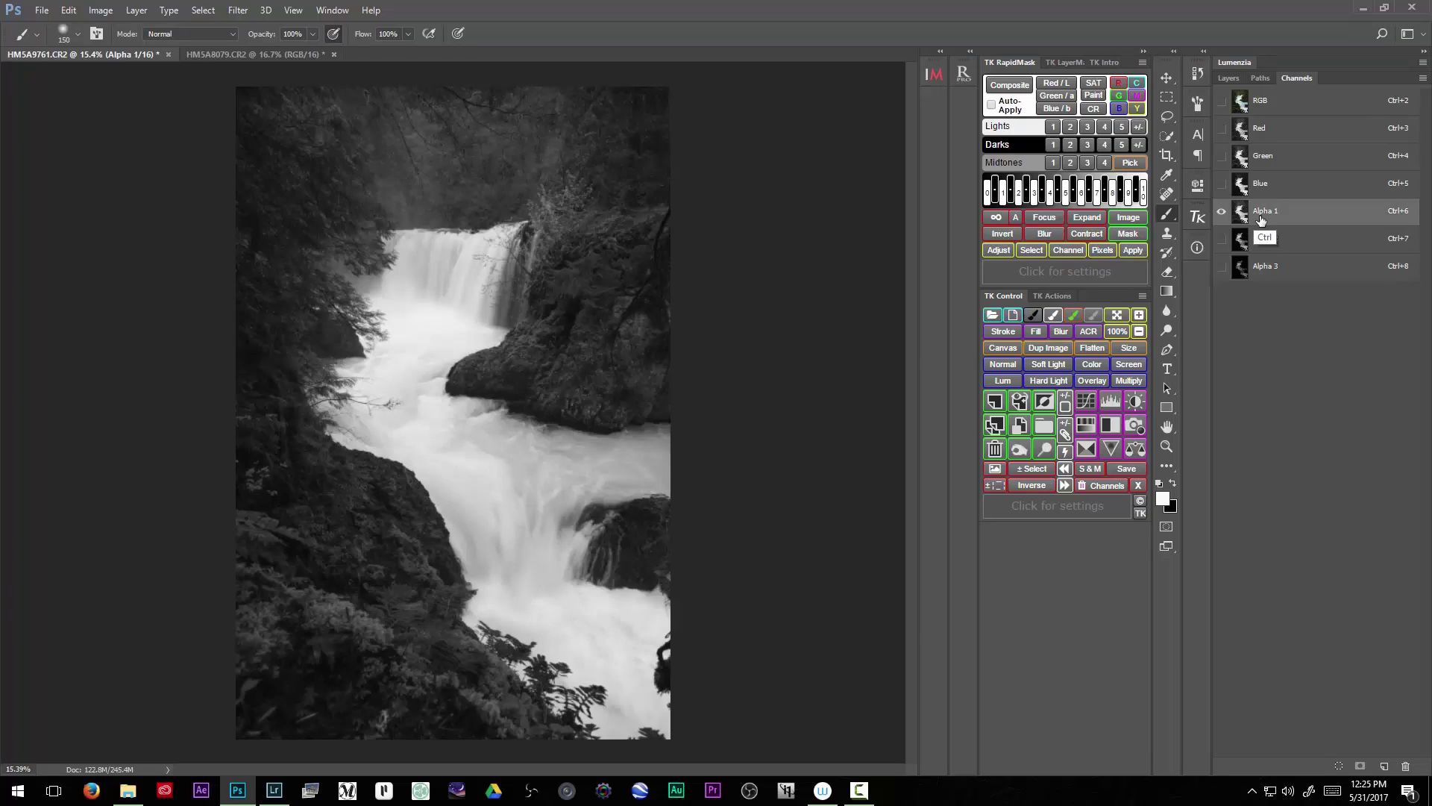
Load Alpha 1 as a selection, save it as another alpha channel and invert that channel into a darks mask
left_click(1261, 218, "ctrl")
left_click(1361, 766)
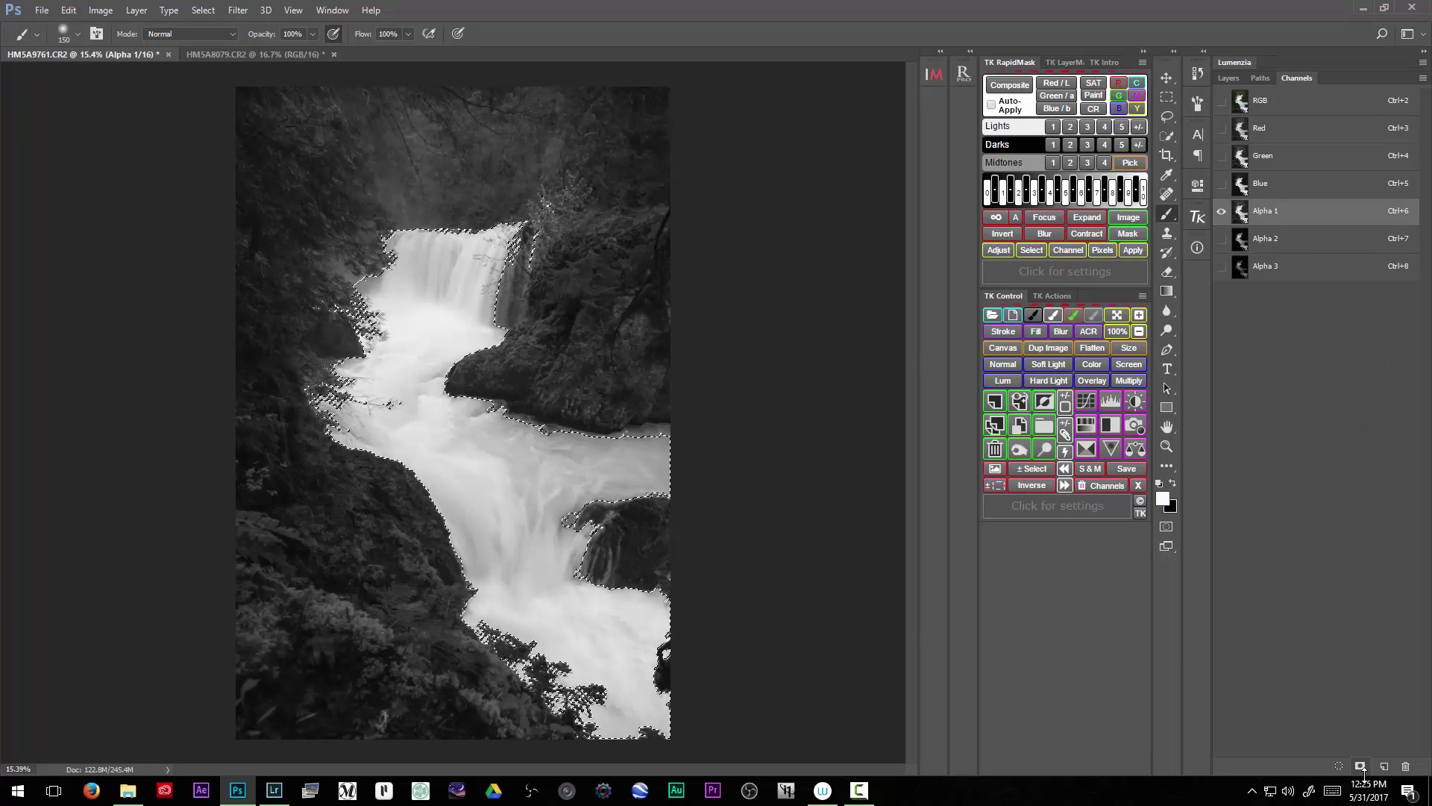
left_click(1266, 295)
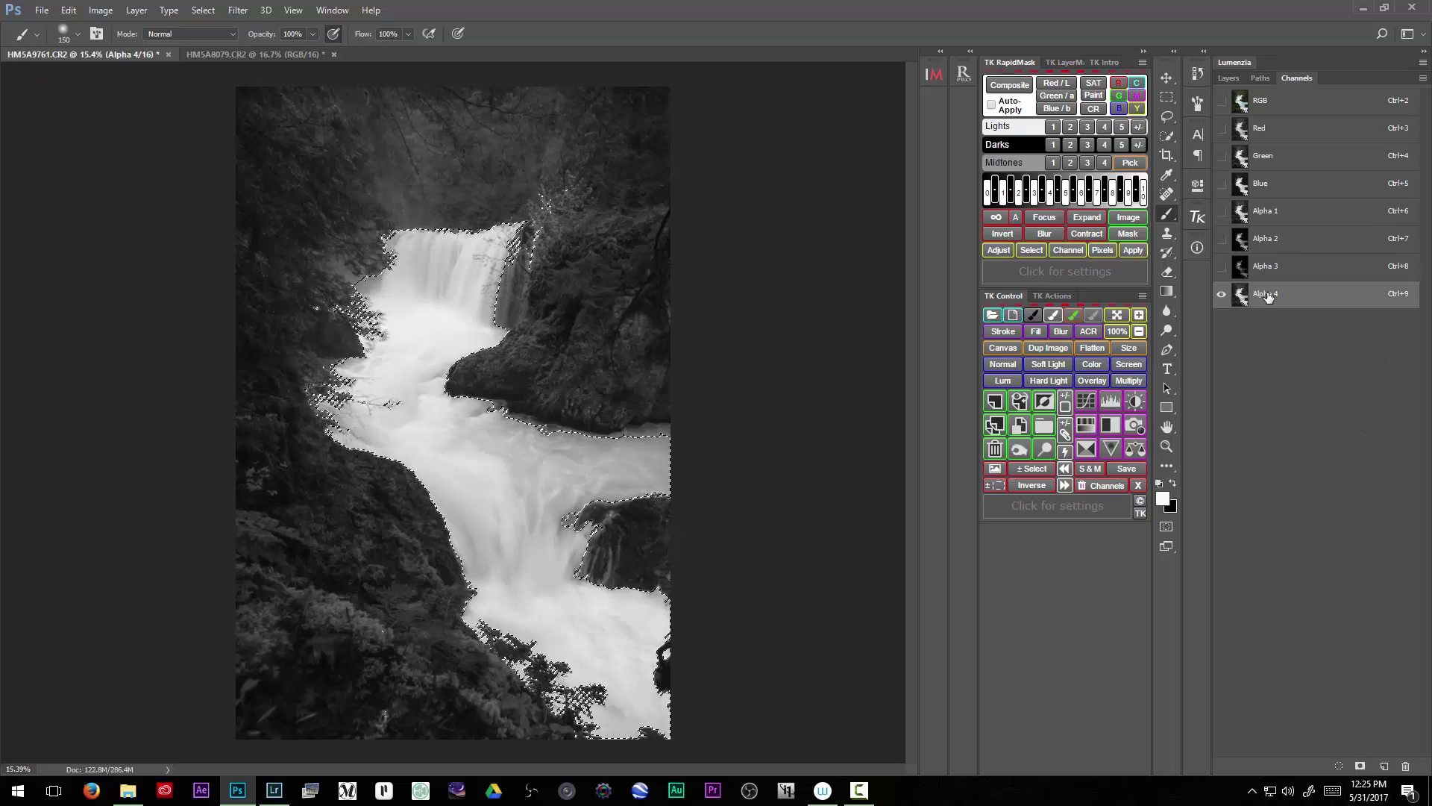
key("ctrl+i")
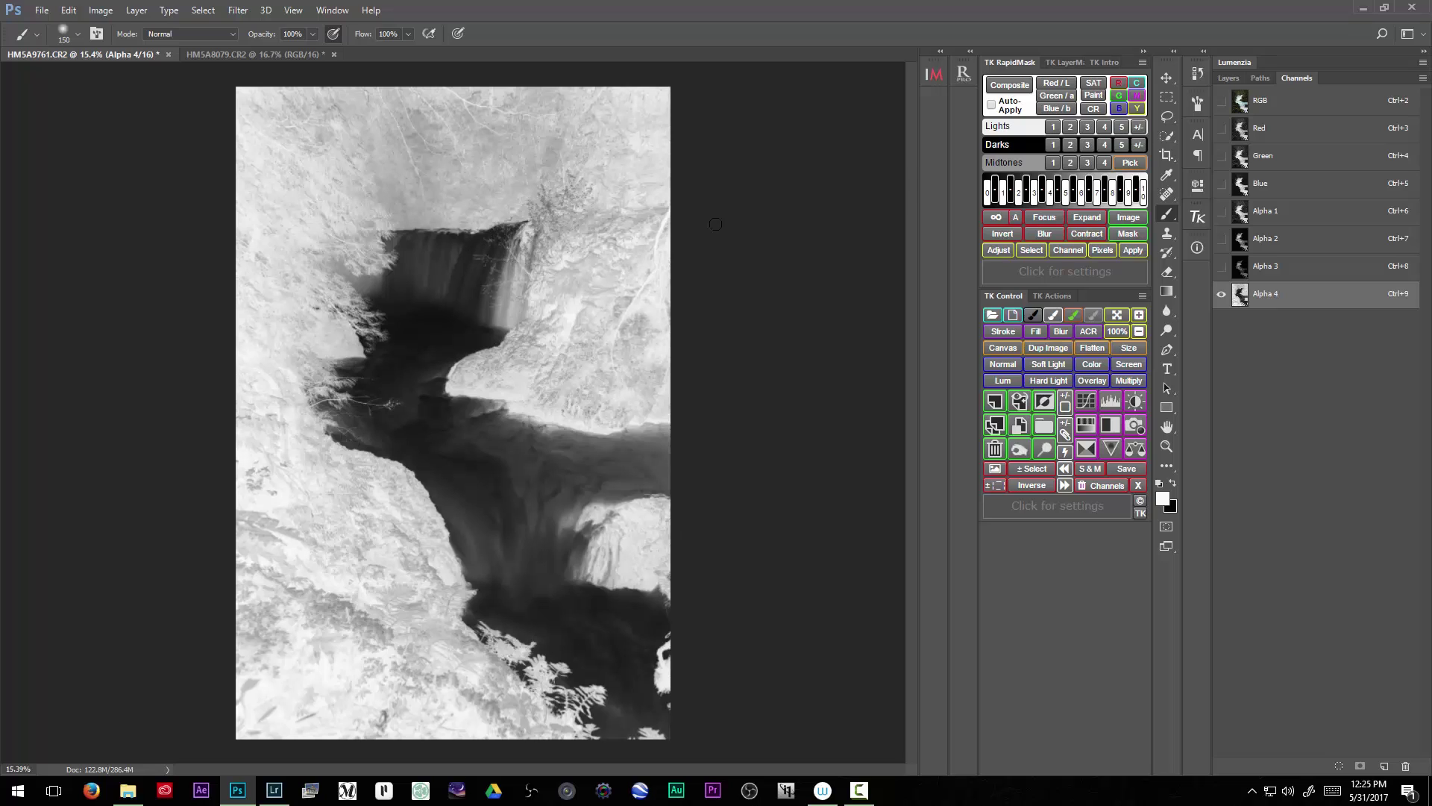
Intersect the inverted darks selection with itself to save two progressively narrower darks channels, and display the narrowest one
left_click(1268, 298, "ctrl")
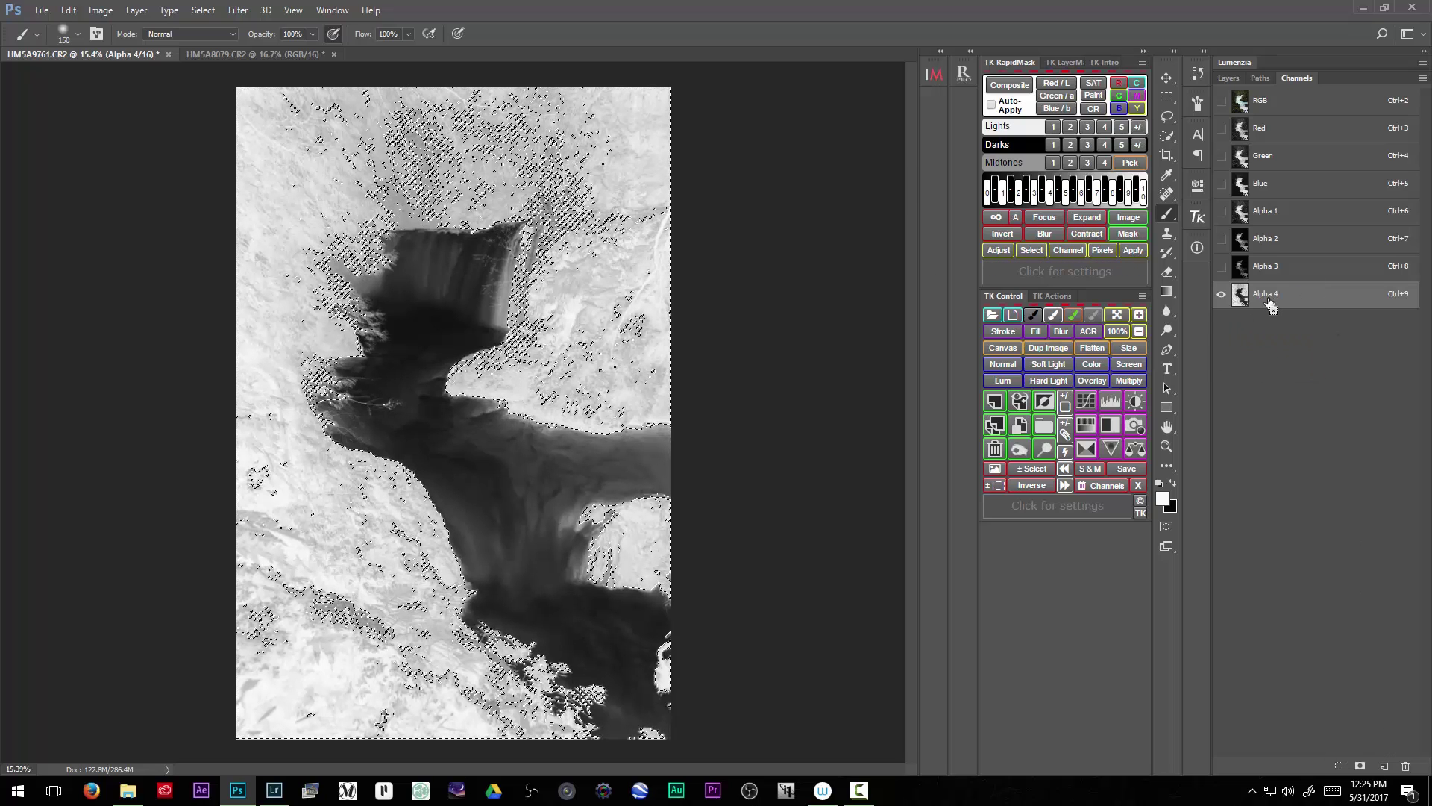
key("F2")
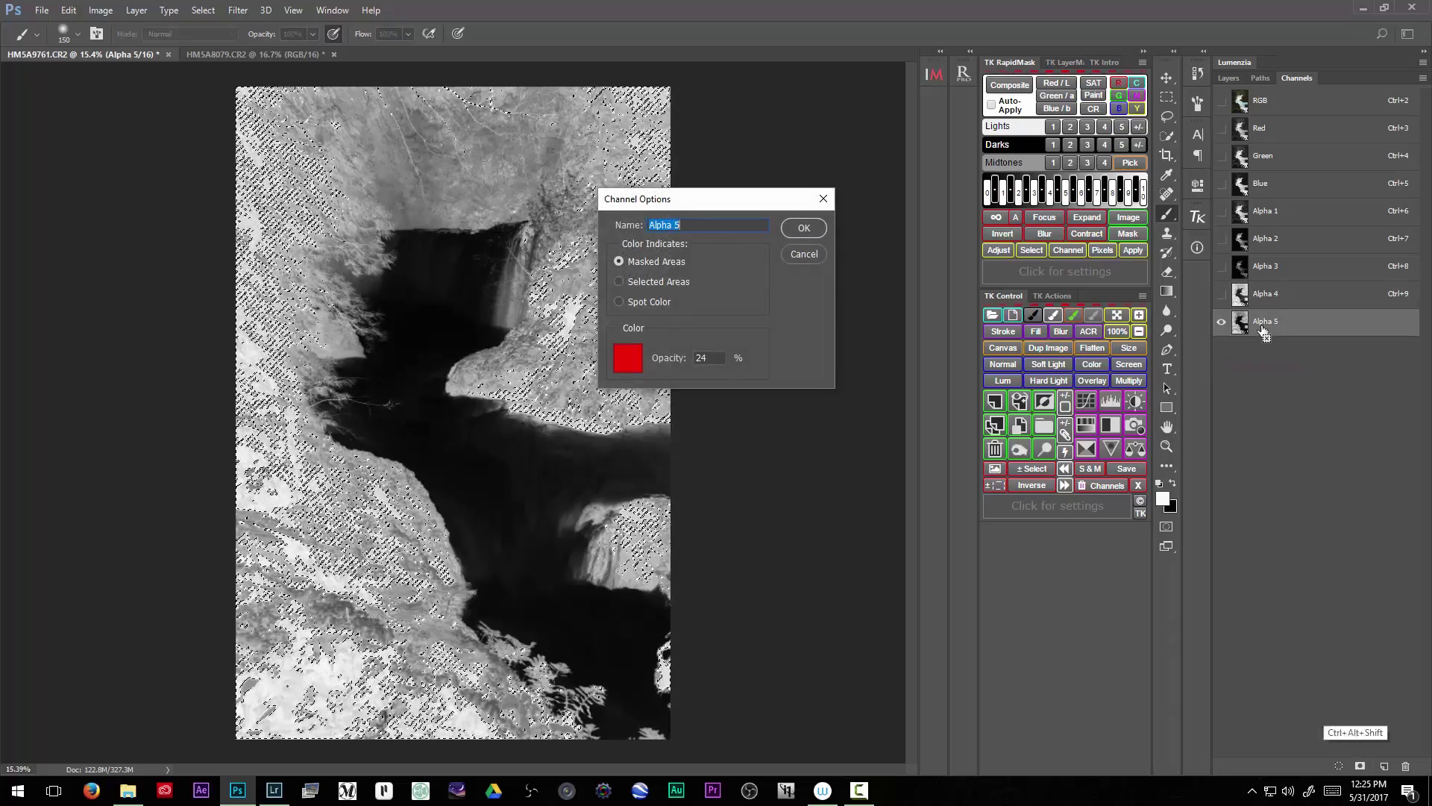
left_click(820, 255)
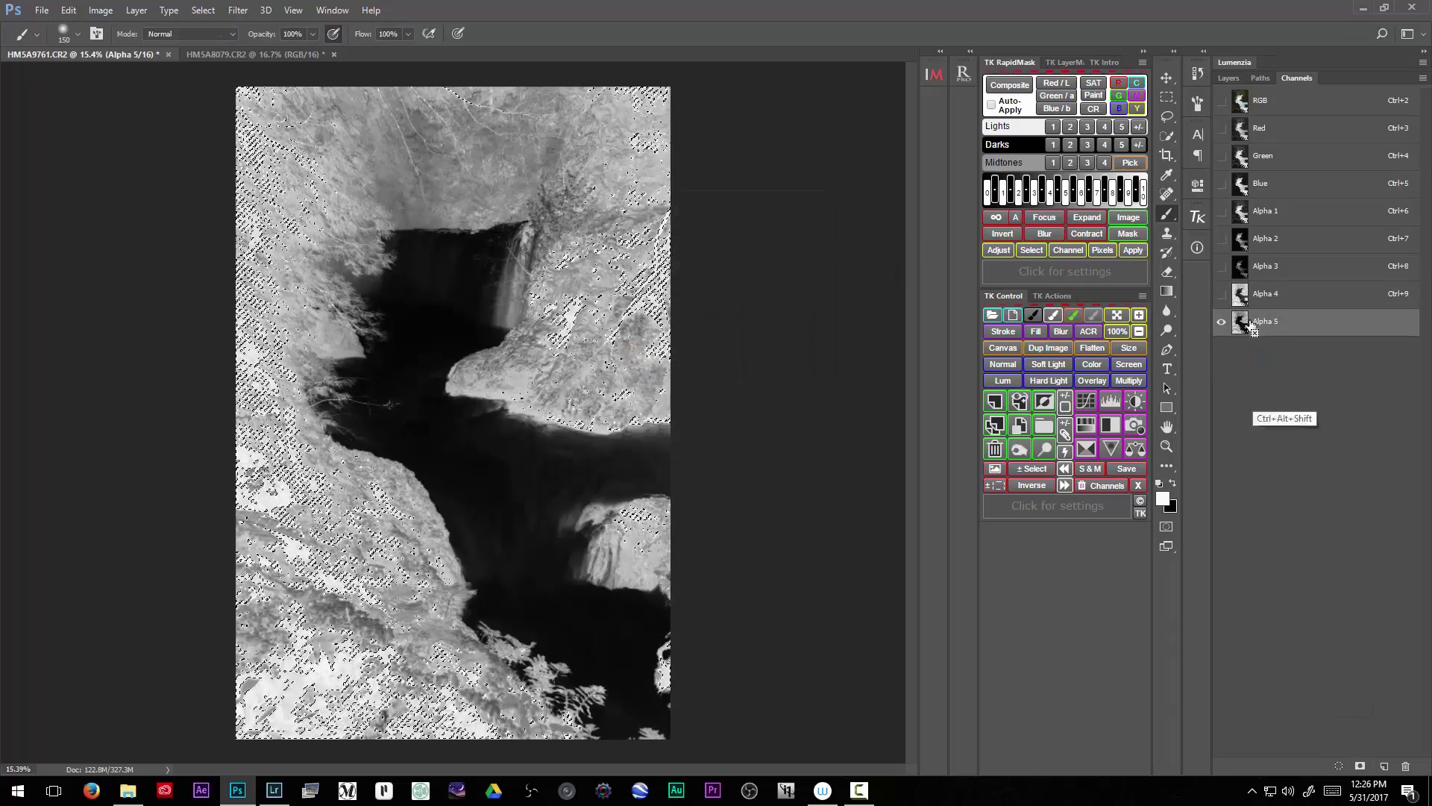
left_click(1265, 351)
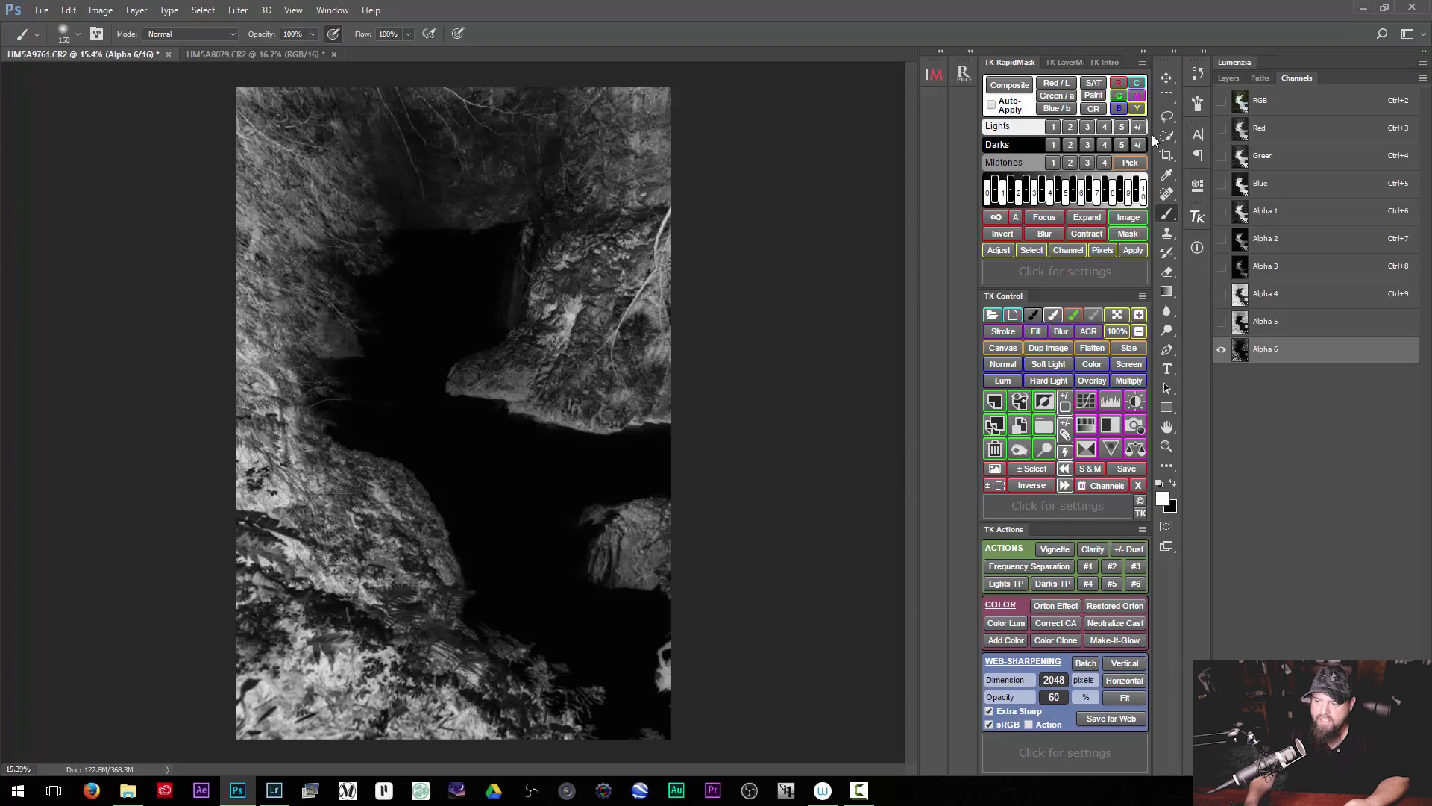
left_click(1081, 61)
left_click(1107, 62)
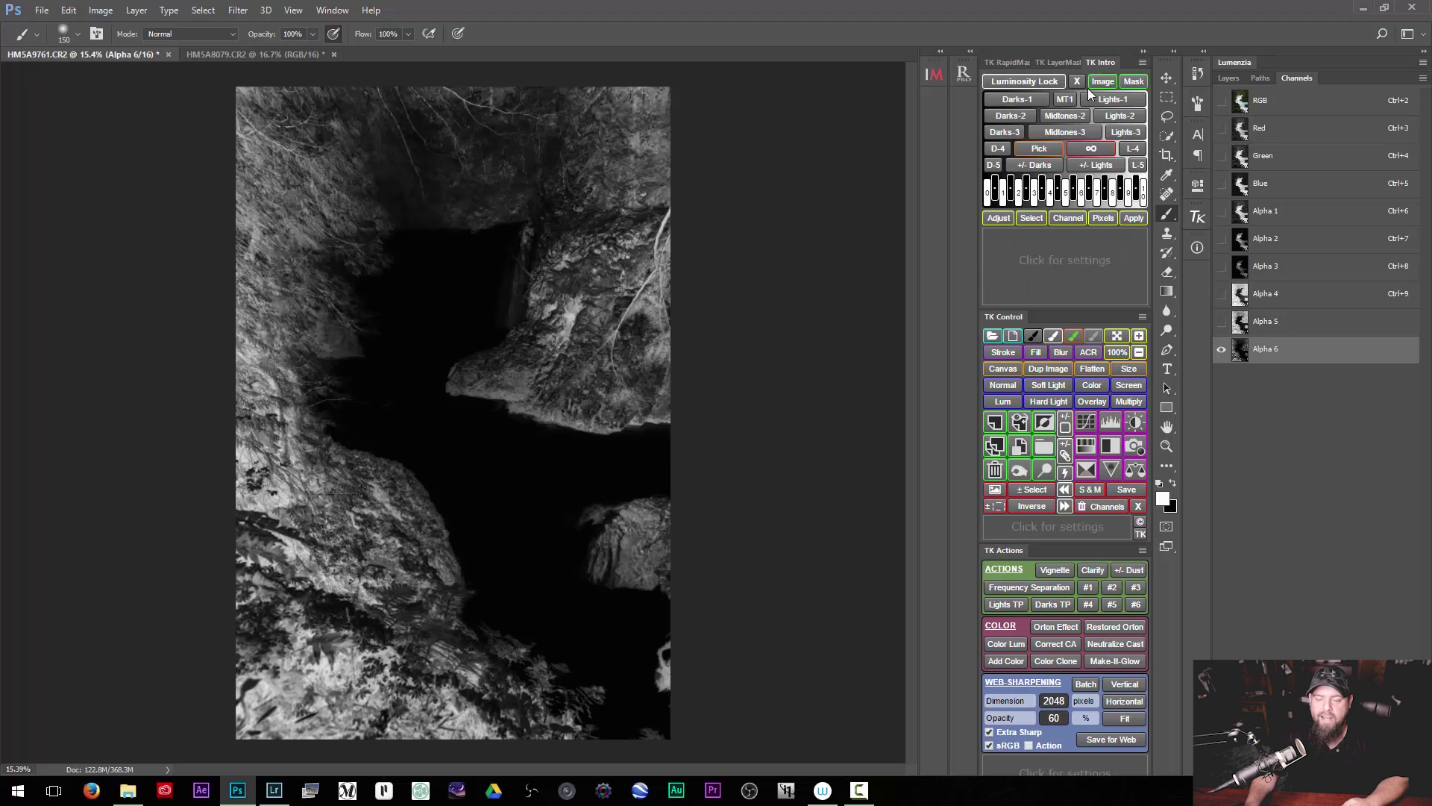
left_click(1010, 61)
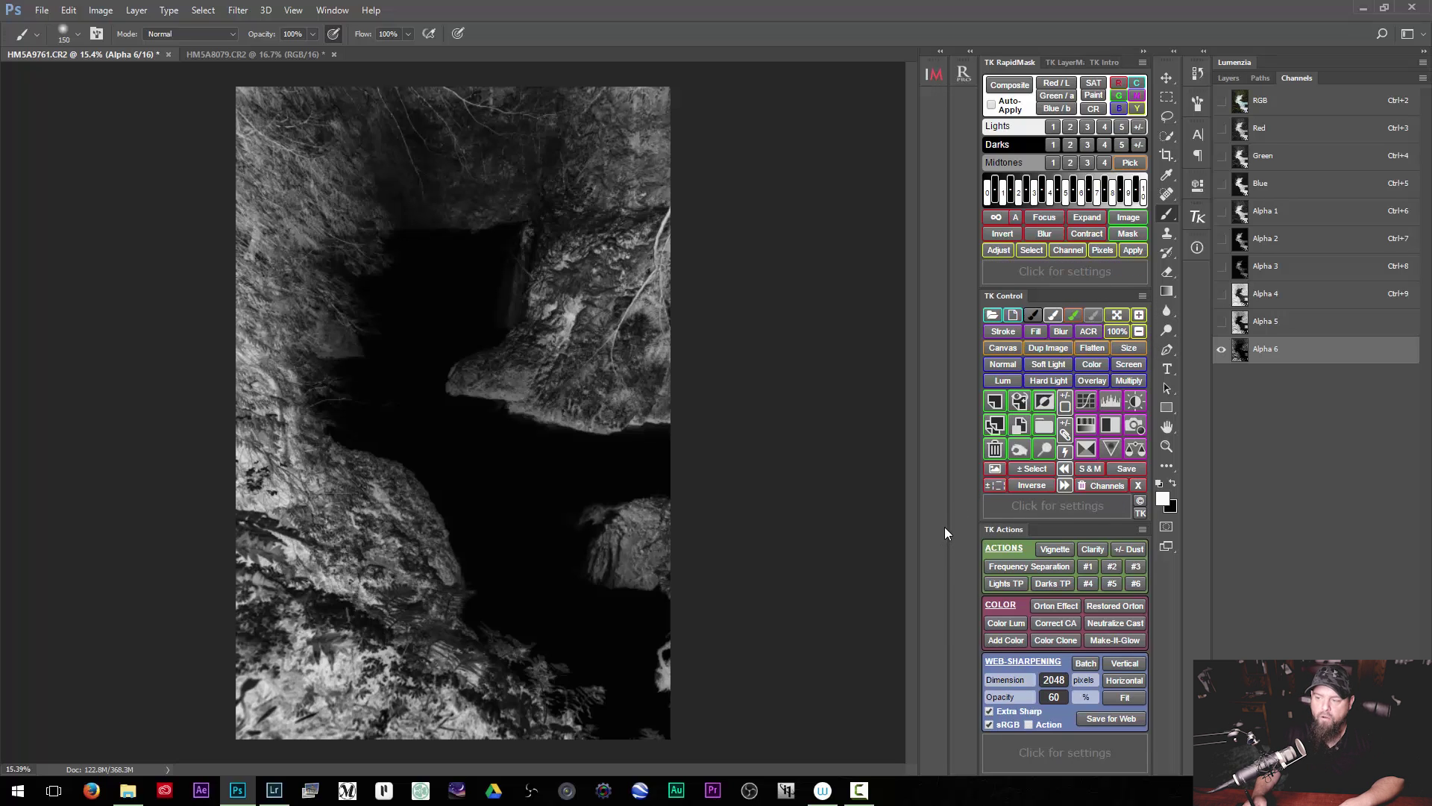
Restore the full-colour RGB composite view and show the layer list
left_click(1228, 79)
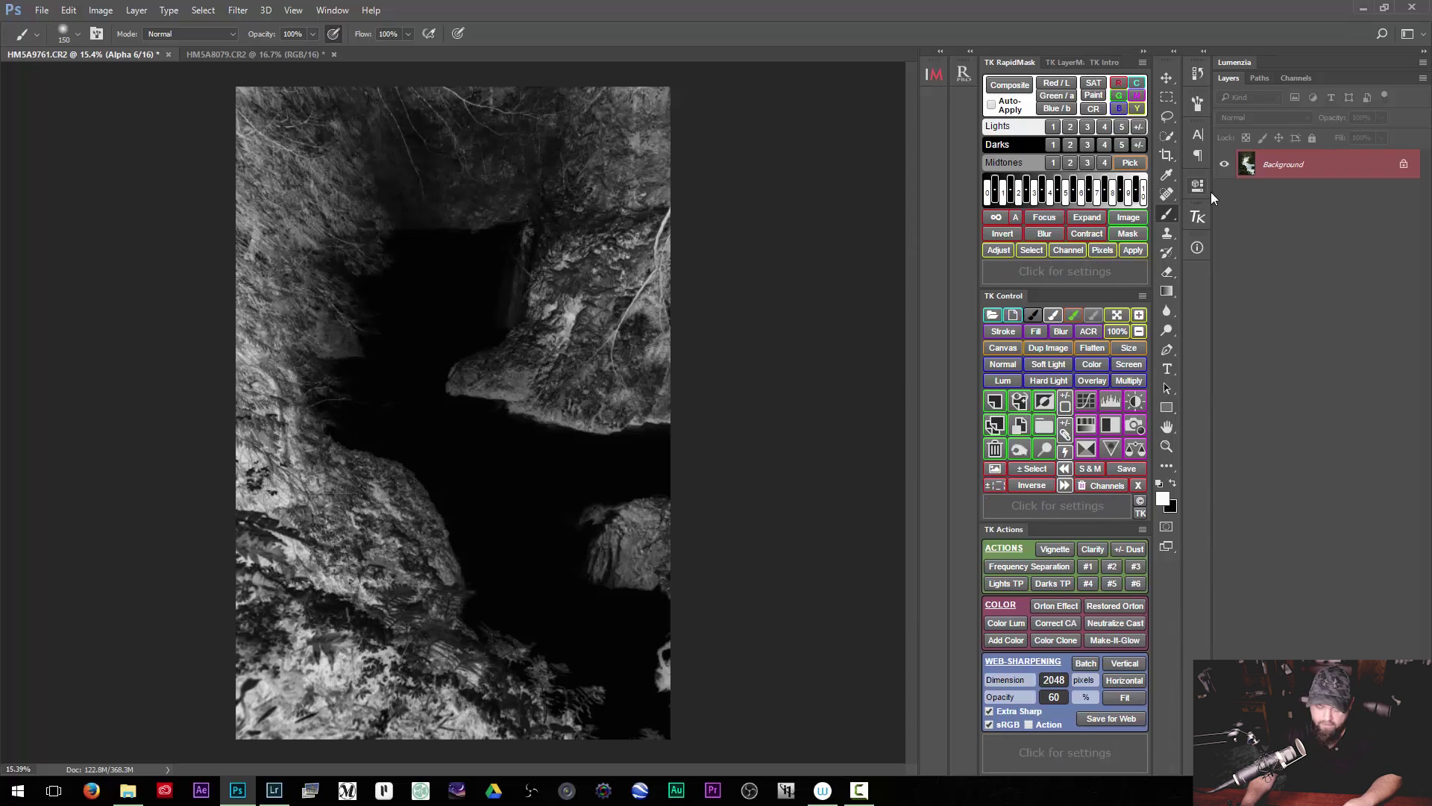
left_click(1298, 78)
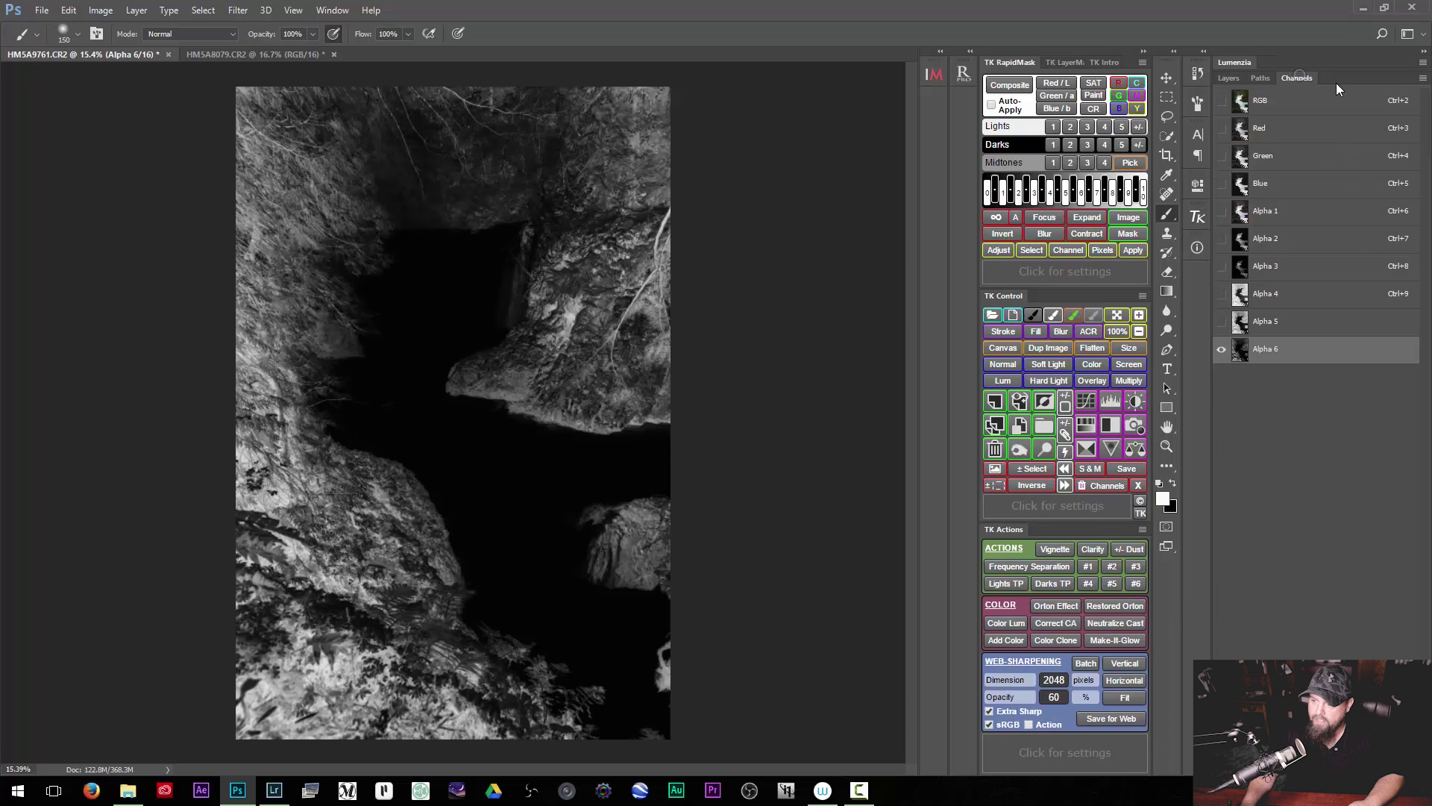
key("ctrl+2")
left_click(1227, 77)
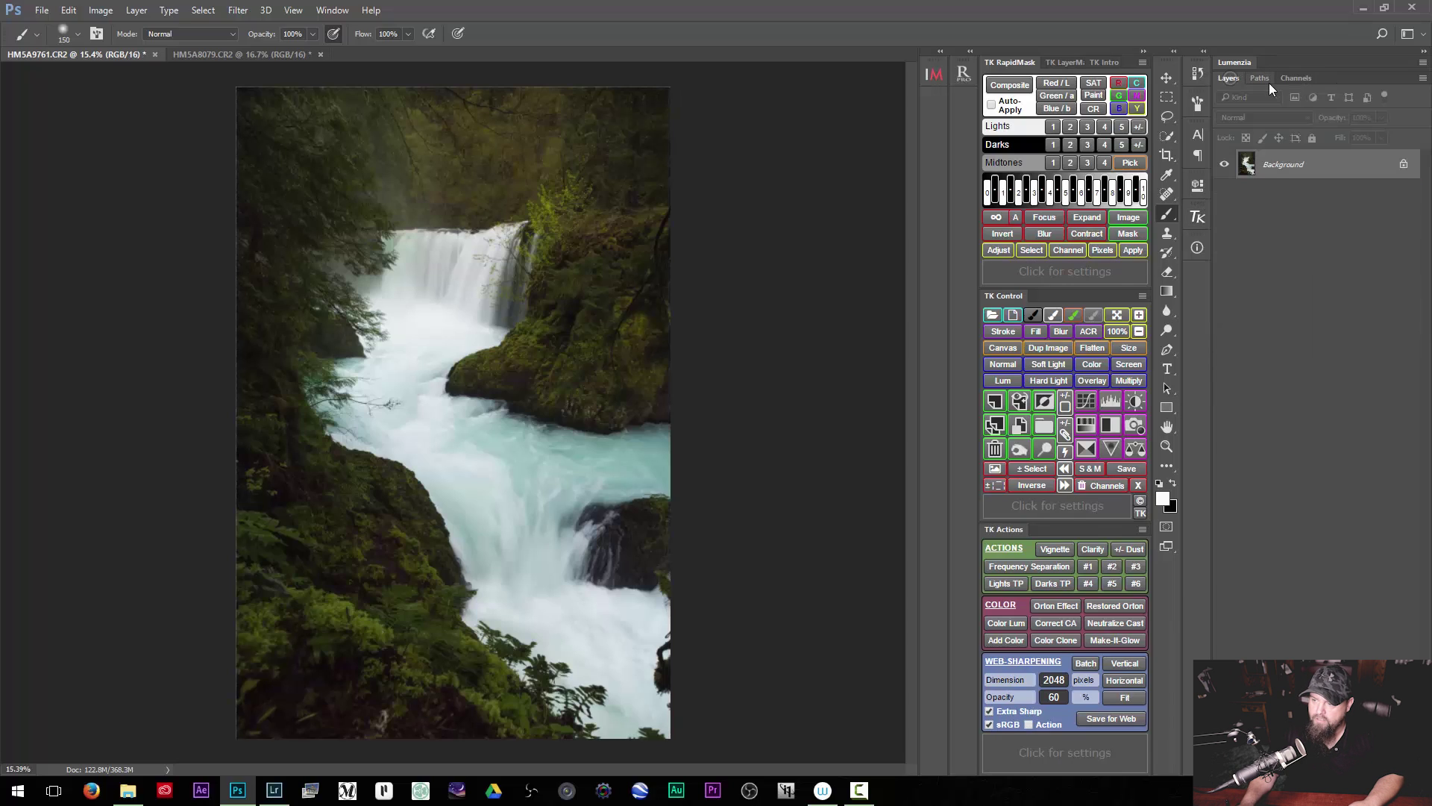
Lock the image luminosity with TK Intro and generate the Lights-1, Lights-2 and Lights-3 masks on screen
left_click(1105, 62)
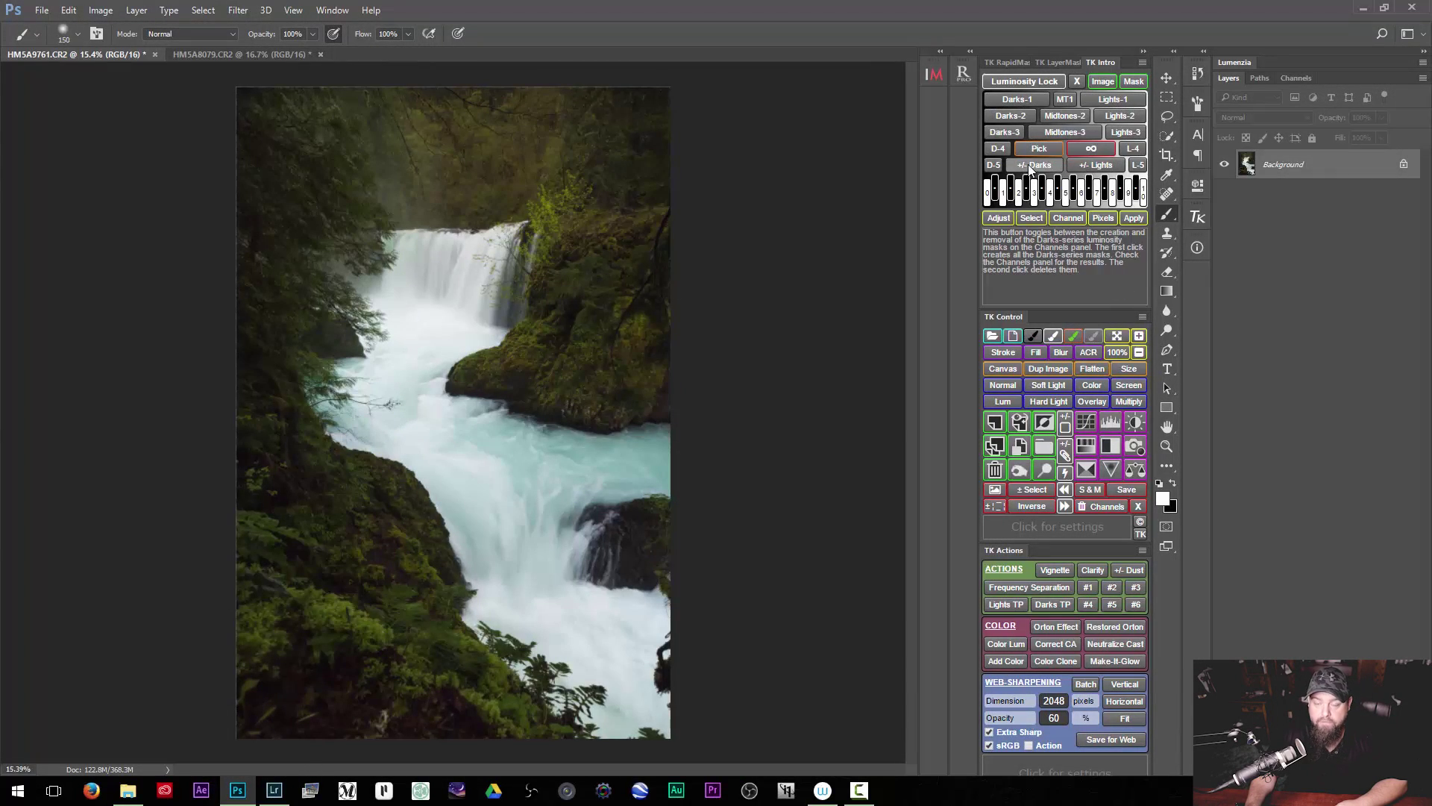
left_click(1106, 100)
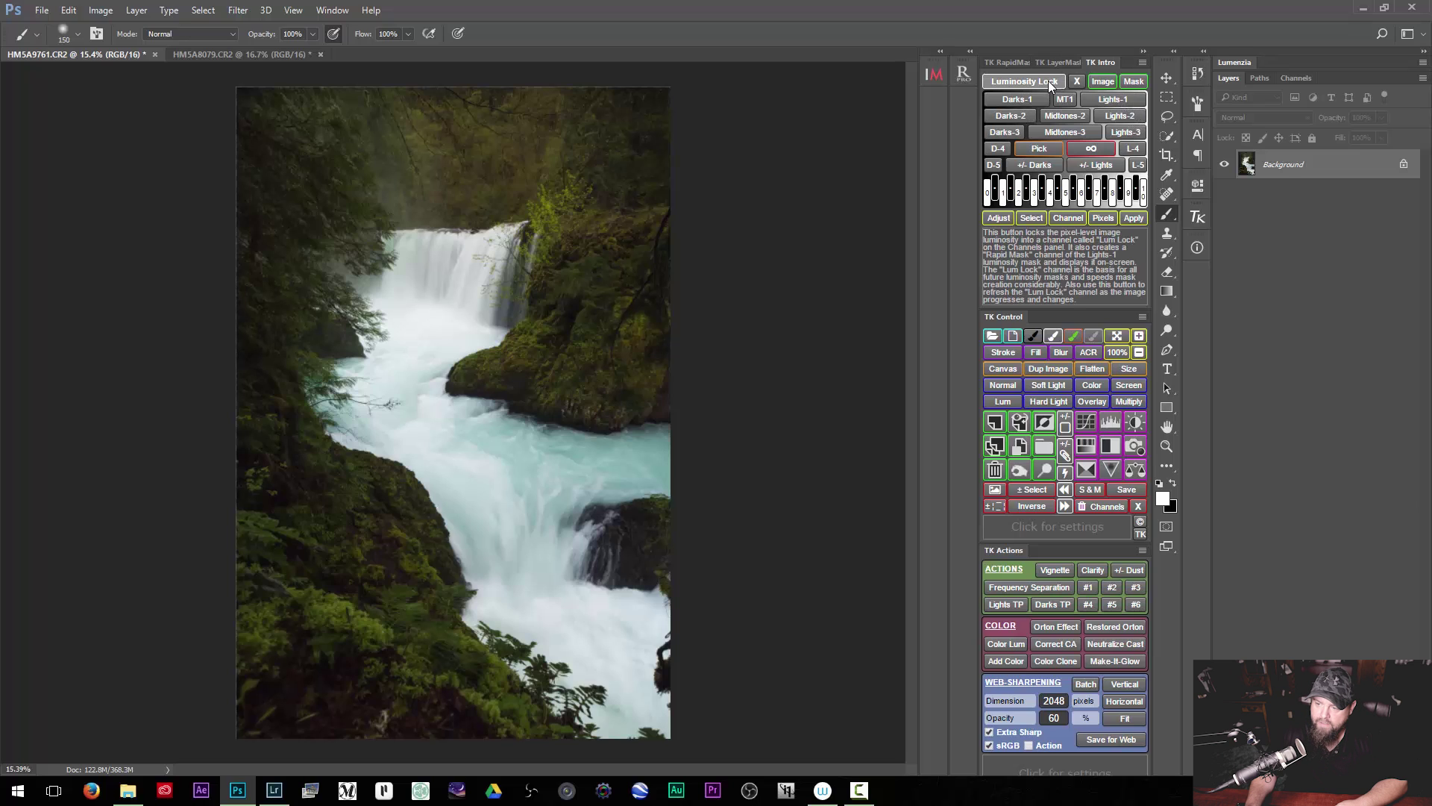
left_click(1125, 116)
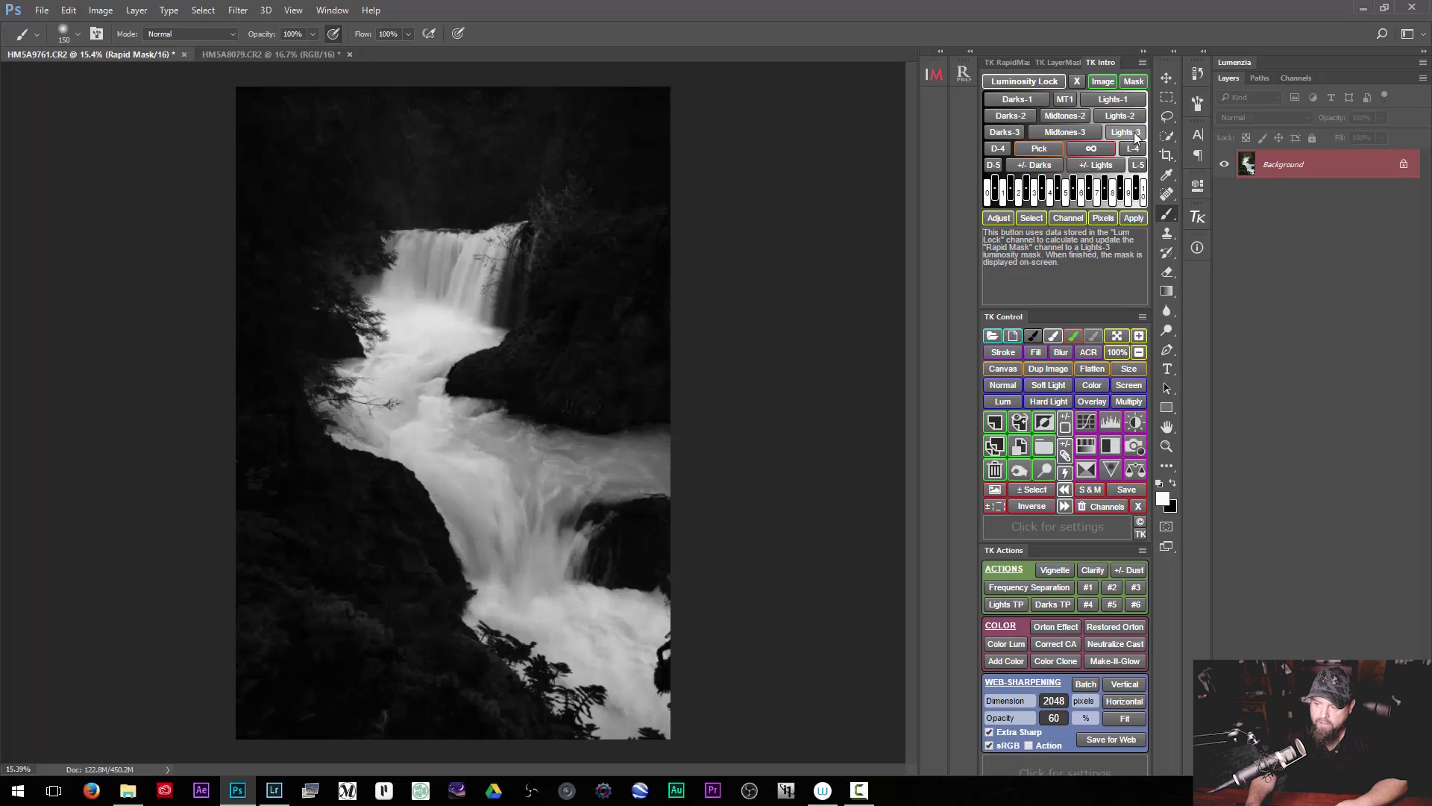
left_click(1132, 133)
Preview the Midtones-2 and Midtones-1 masks, followed by the Lights-1, Lights-3, Lights-4 and Lights-5 masks
left_click(1074, 117)
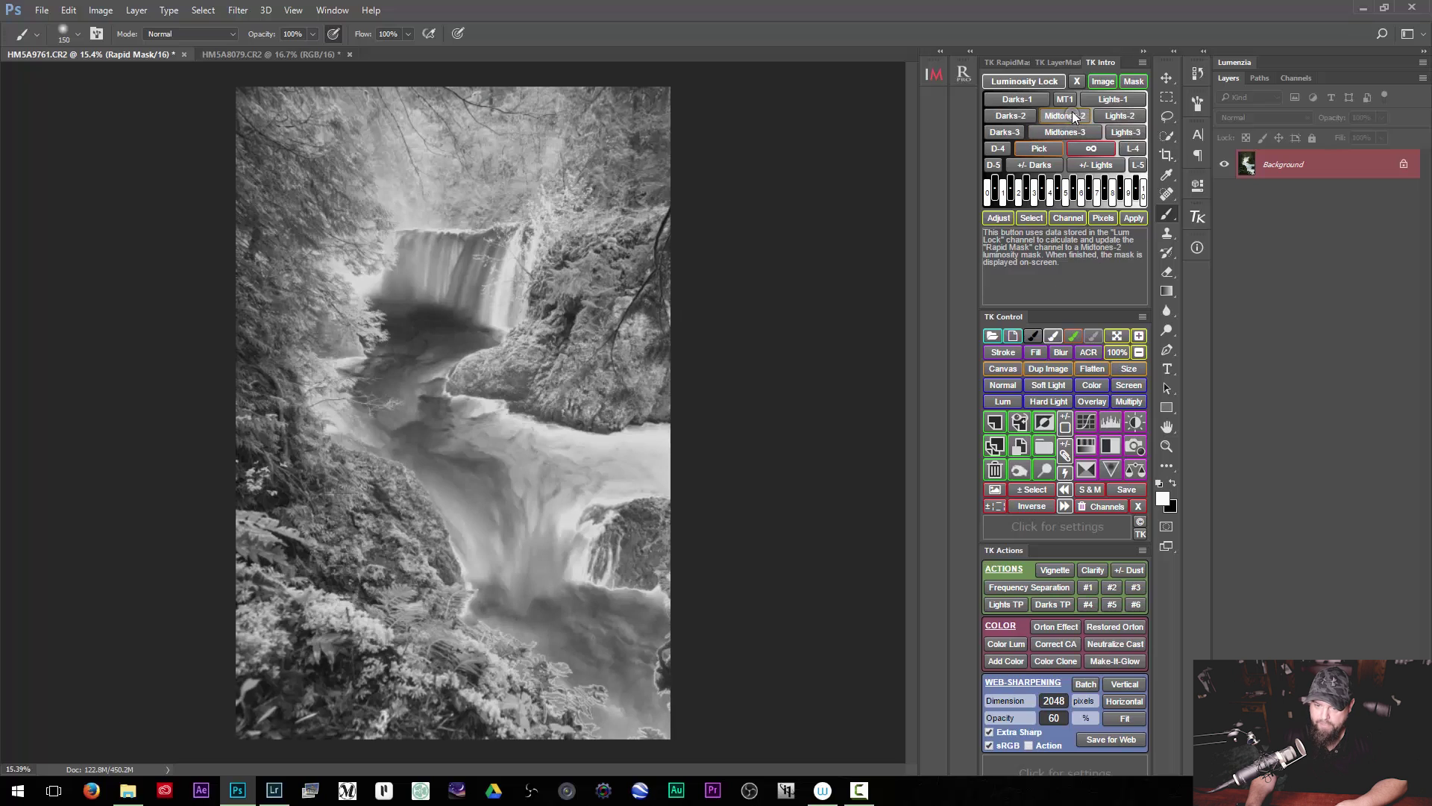
left_click(1072, 100)
left_click(1119, 103)
left_click(1131, 132)
left_click(1134, 148)
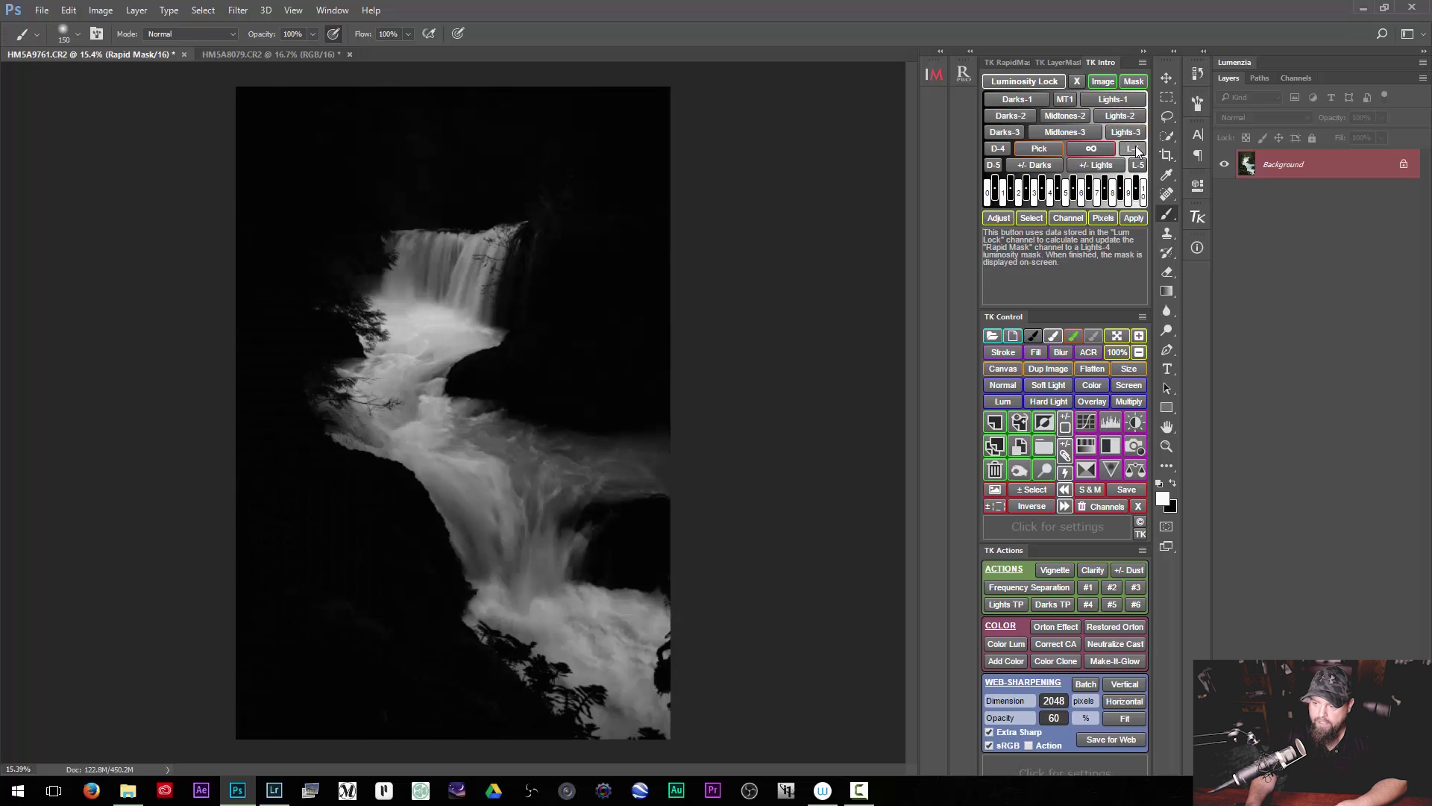
left_click(1138, 166)
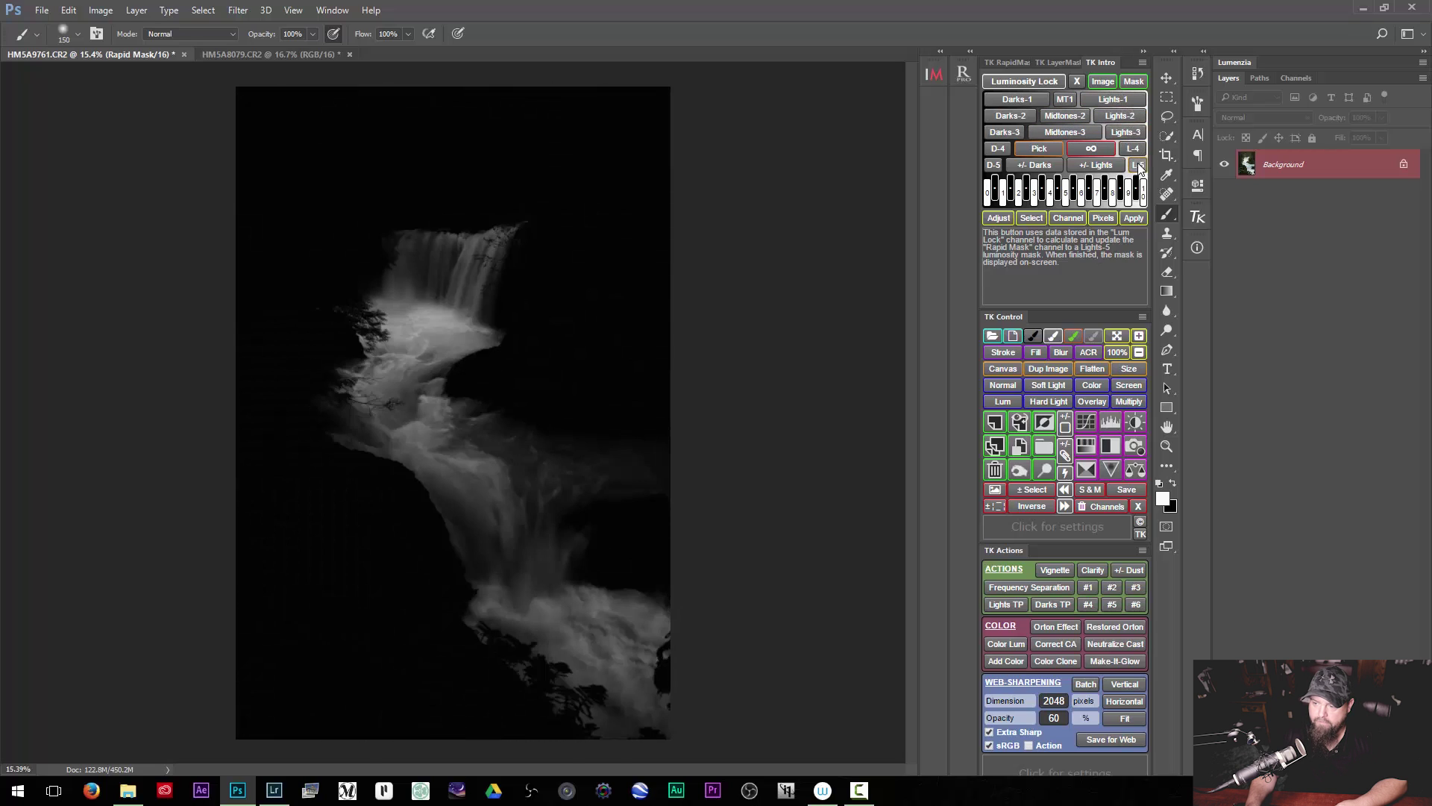
Preview the Darks-3 mask and compare the Midtones-2 and Midtones-1 masks
left_click(1013, 131)
left_click(1063, 116)
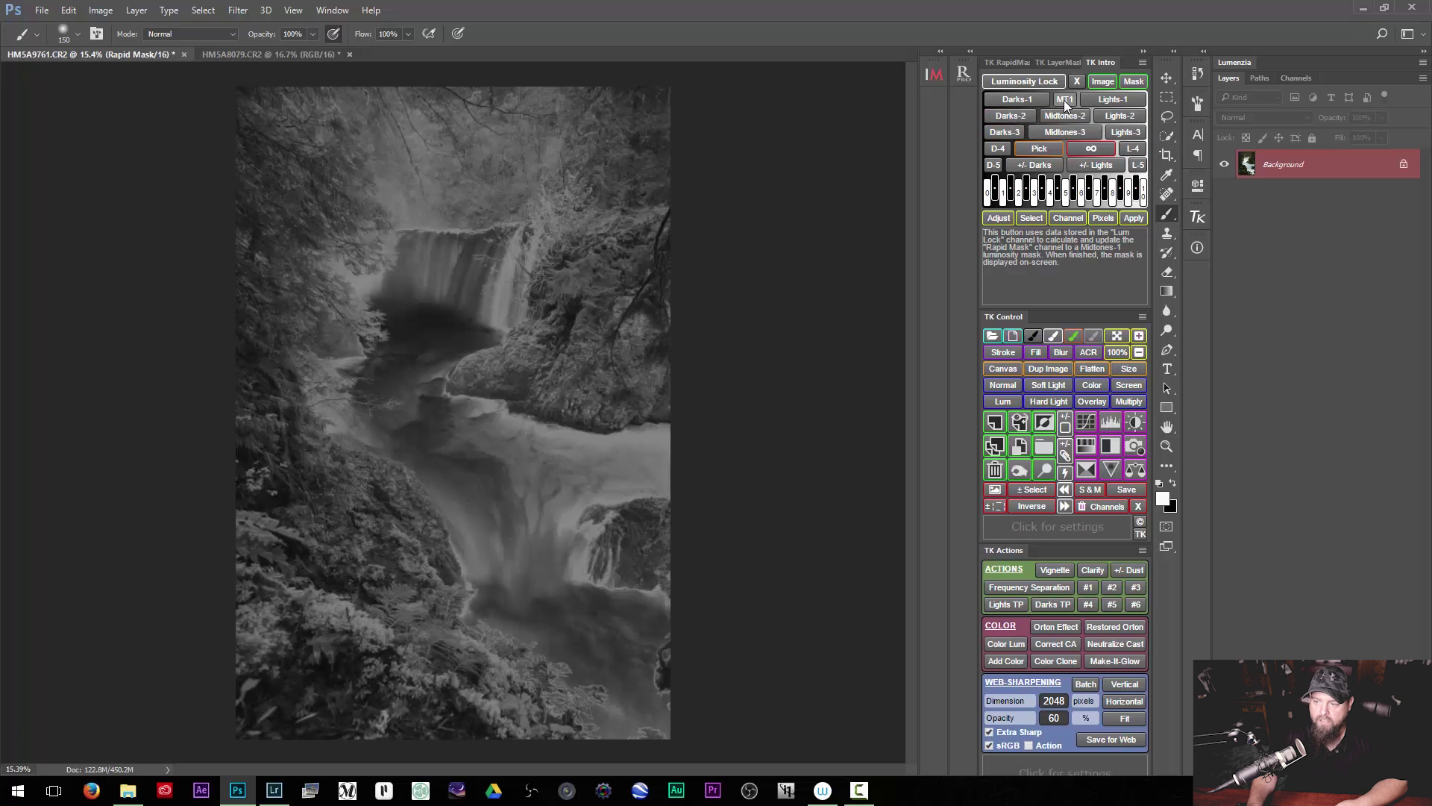
left_click(1066, 100)
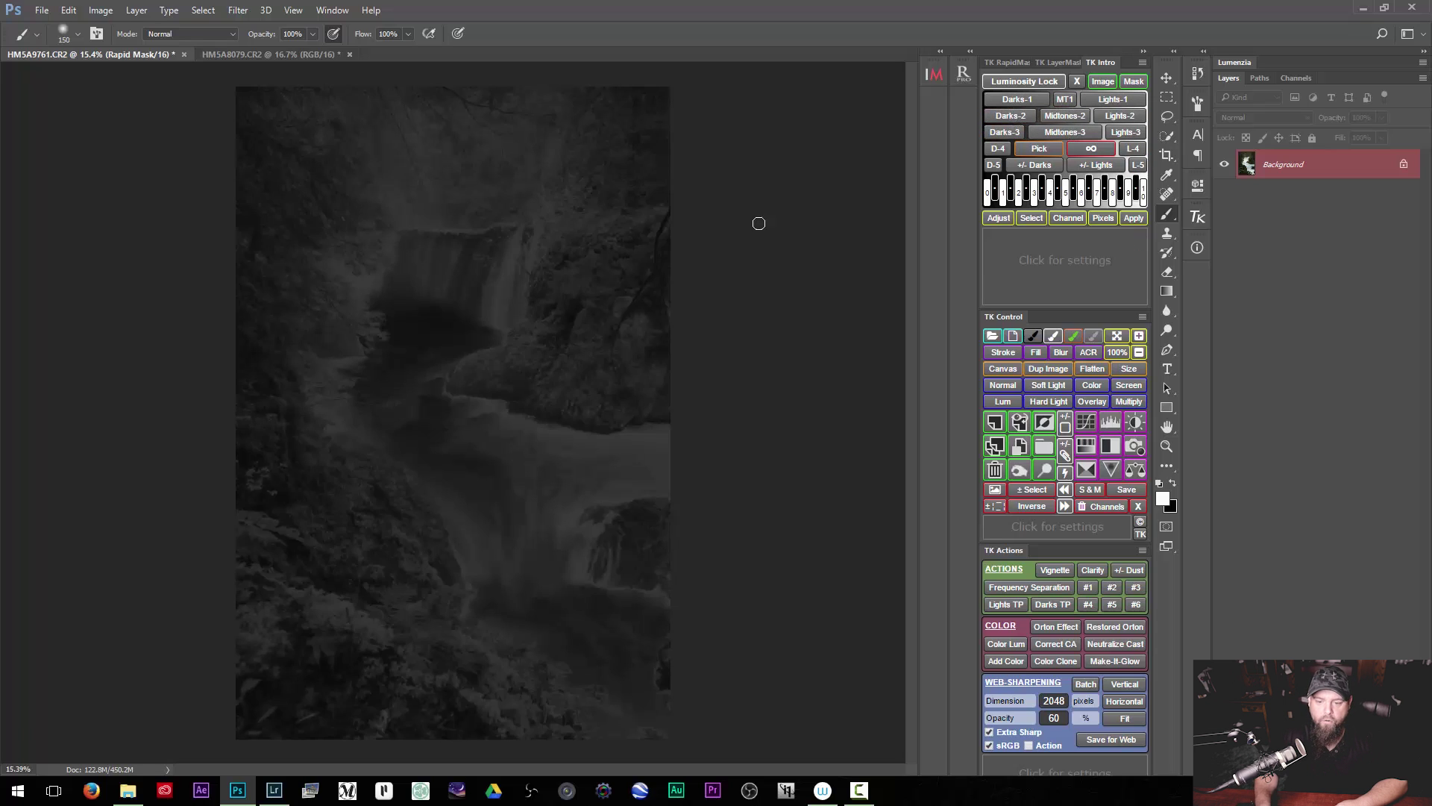
left_click(1083, 119)
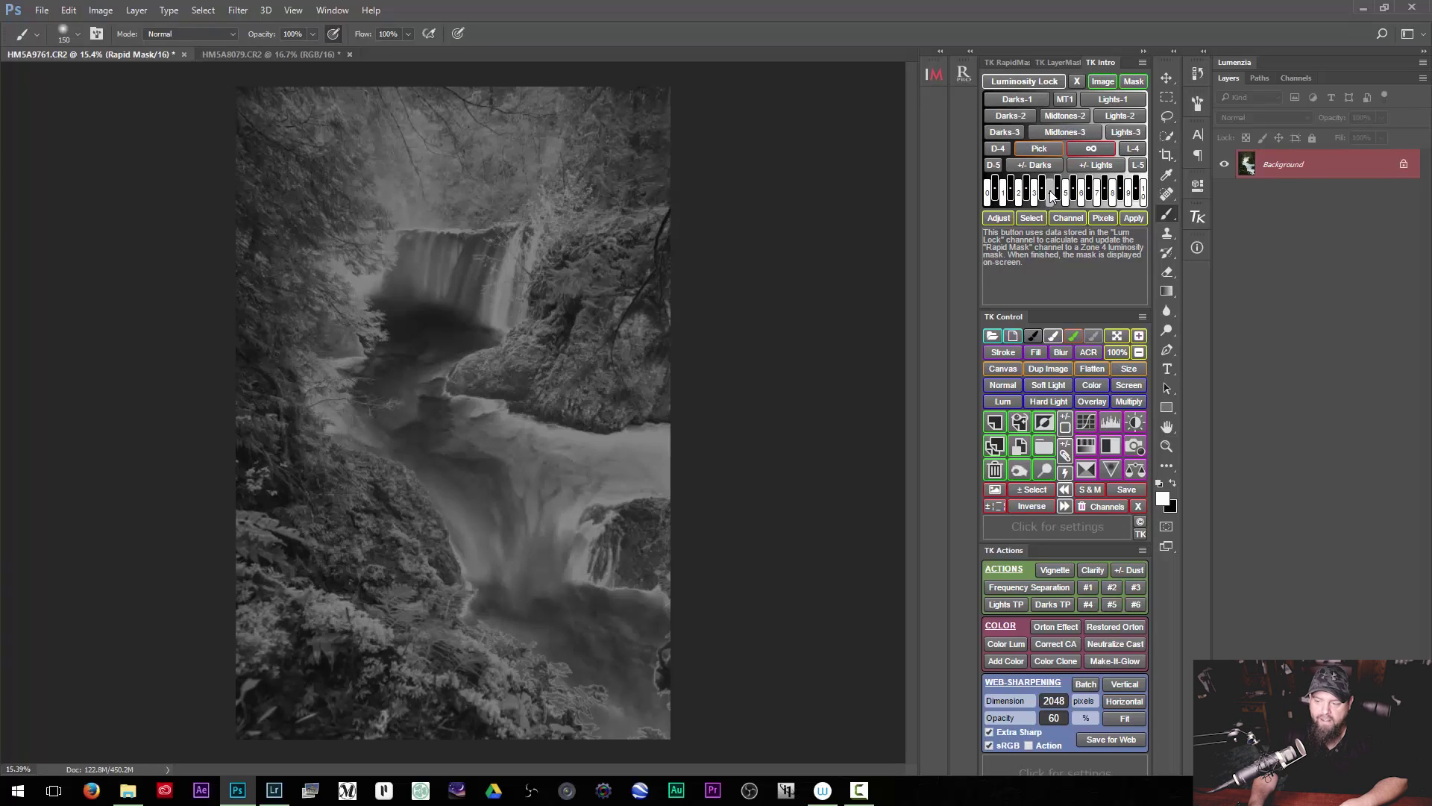
Preview the Zone 4 mask and the brightest zone mask, and return to the image view
left_click(1052, 196)
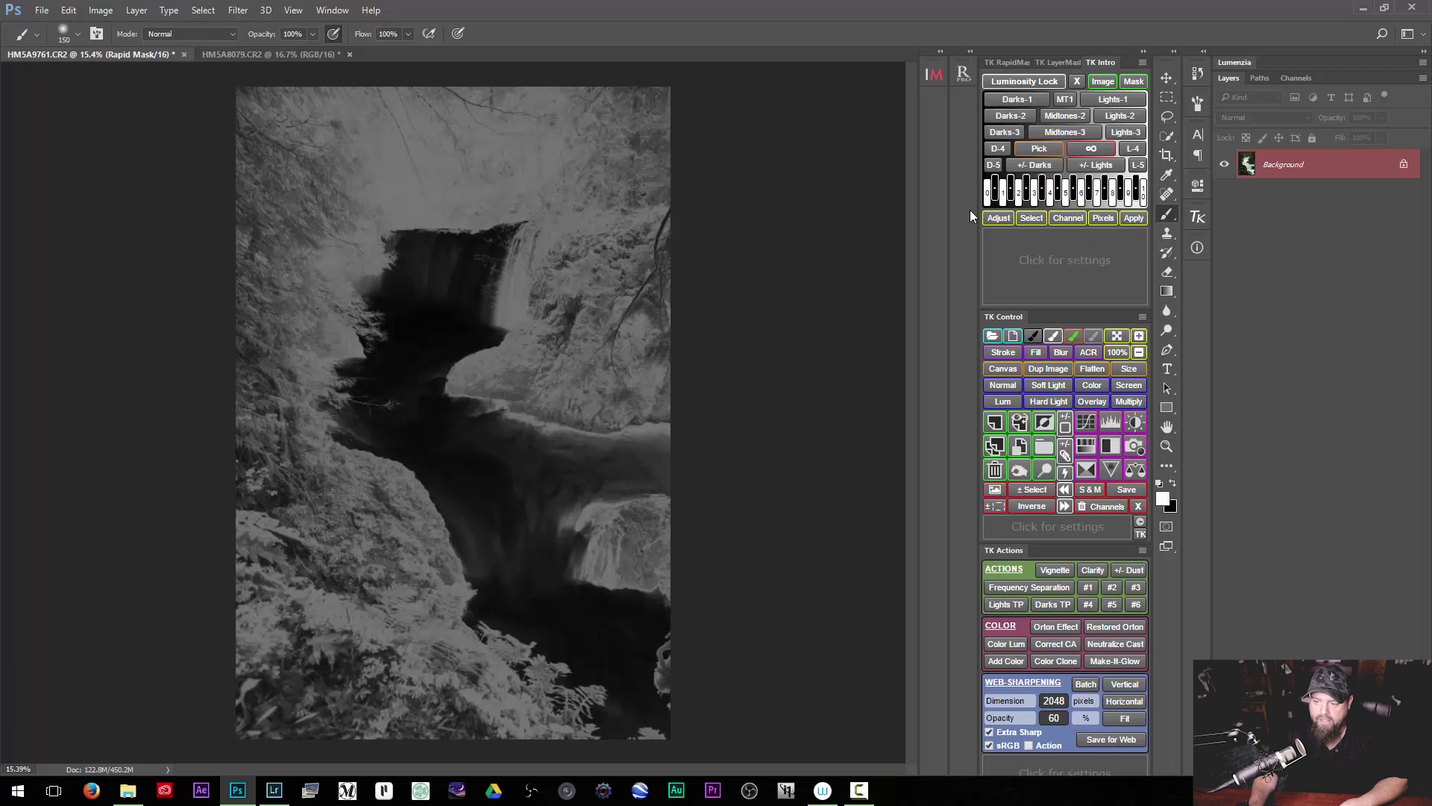
left_click(1147, 192)
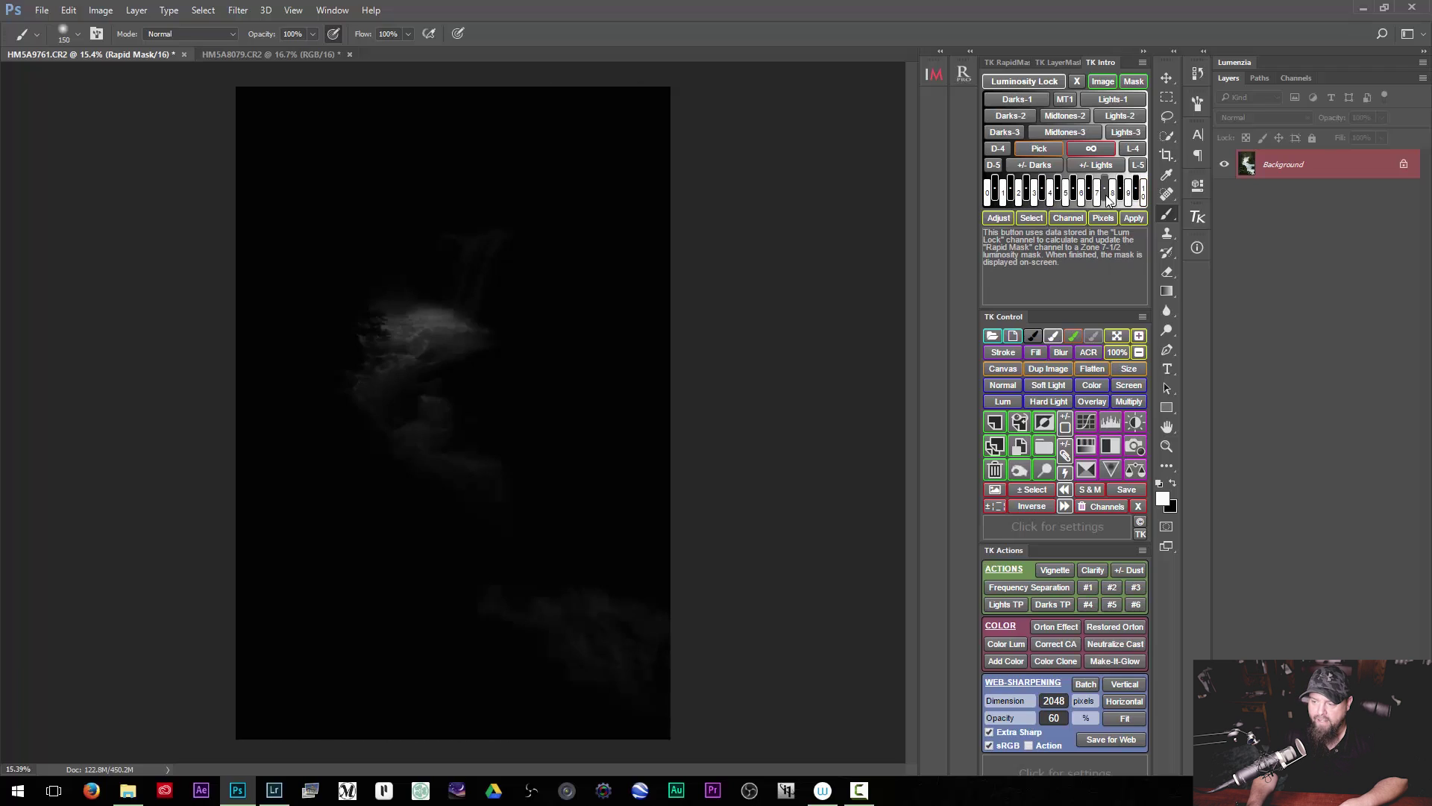
left_click(1110, 83)
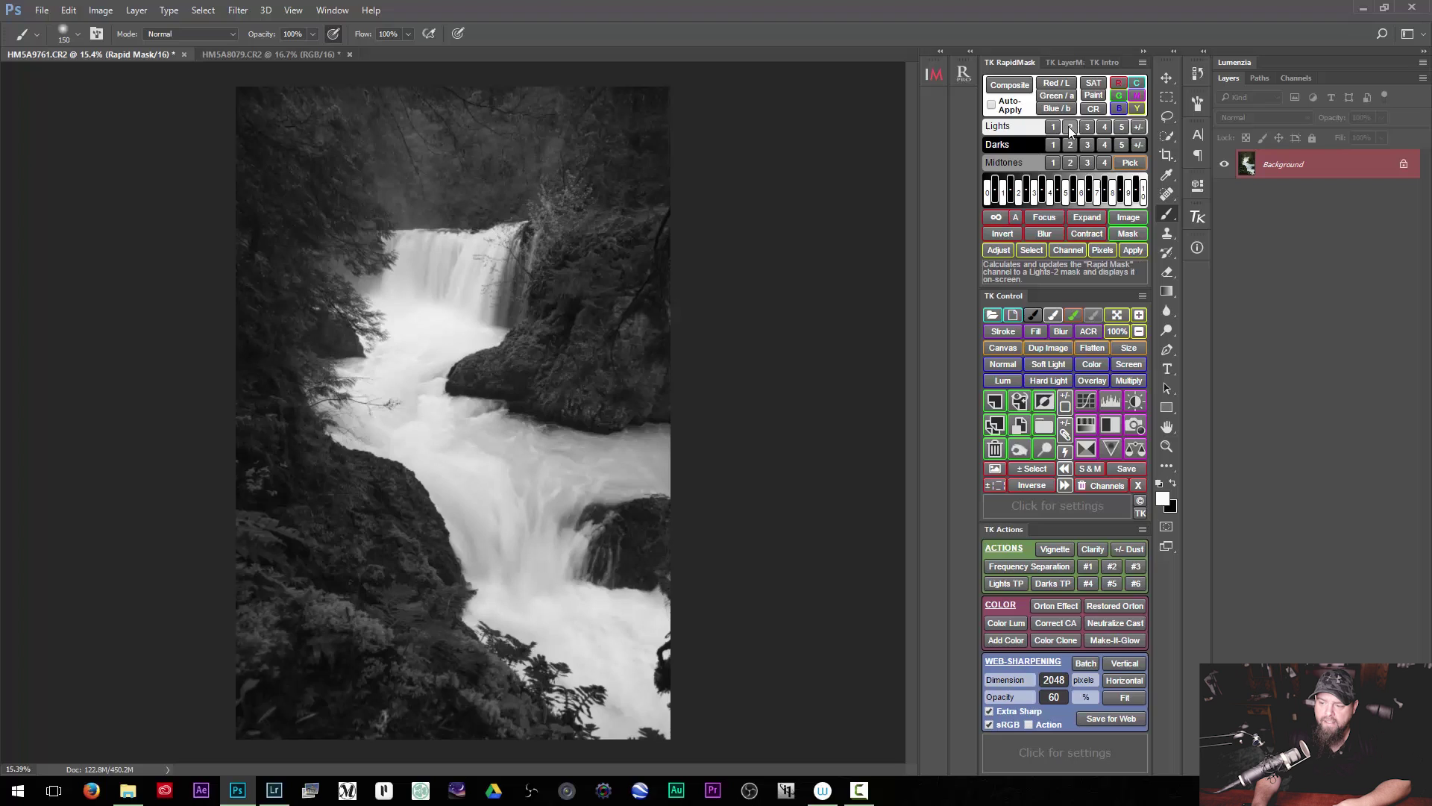
Preview the Lights-3 mask in TK RapidMask, and step through the darks masks from Darks-5 to Darks-1 and back to Darks-2
left_click(1087, 126)
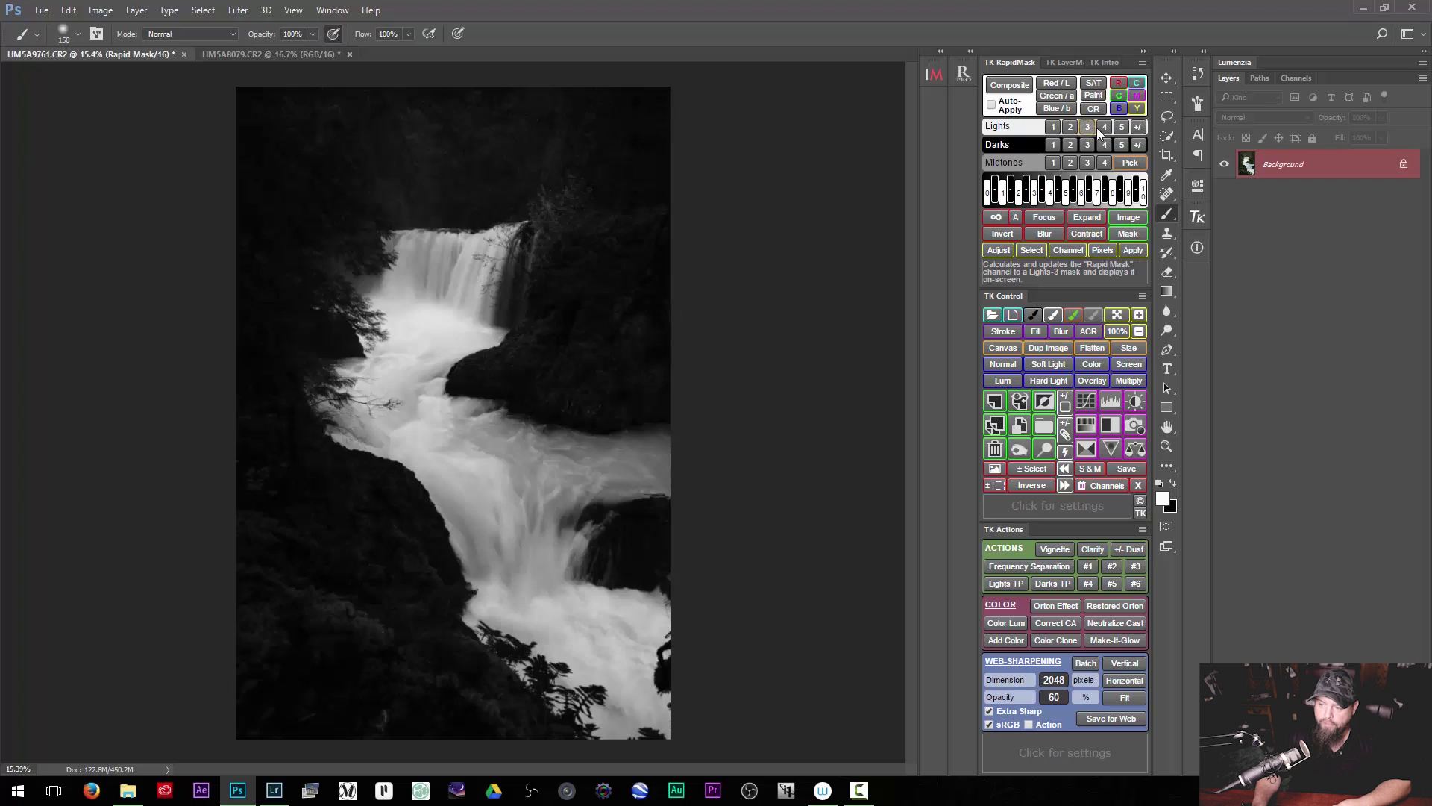
left_click(1120, 145)
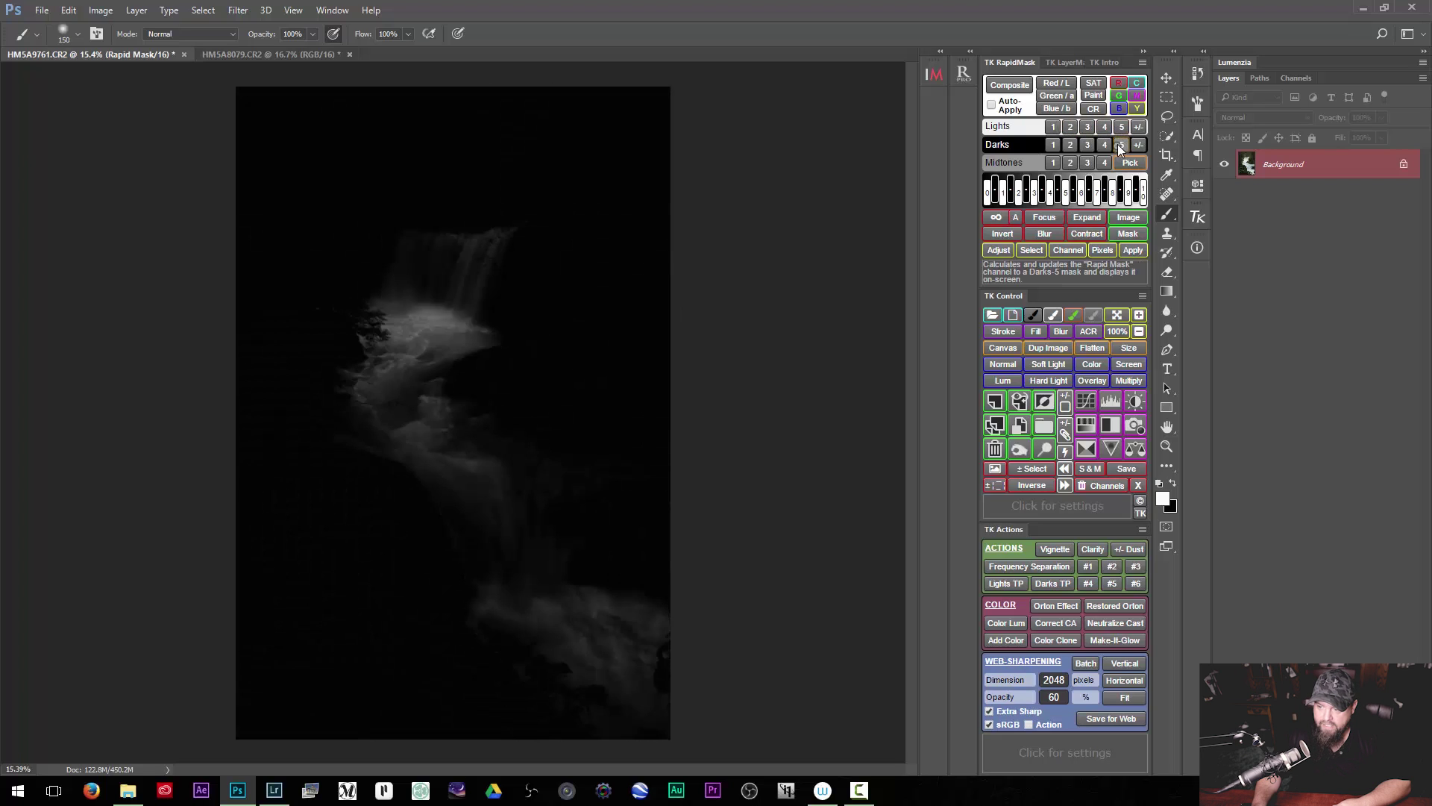
left_click(1104, 145)
left_click(1087, 145)
left_click(1070, 144)
left_click(1053, 144)
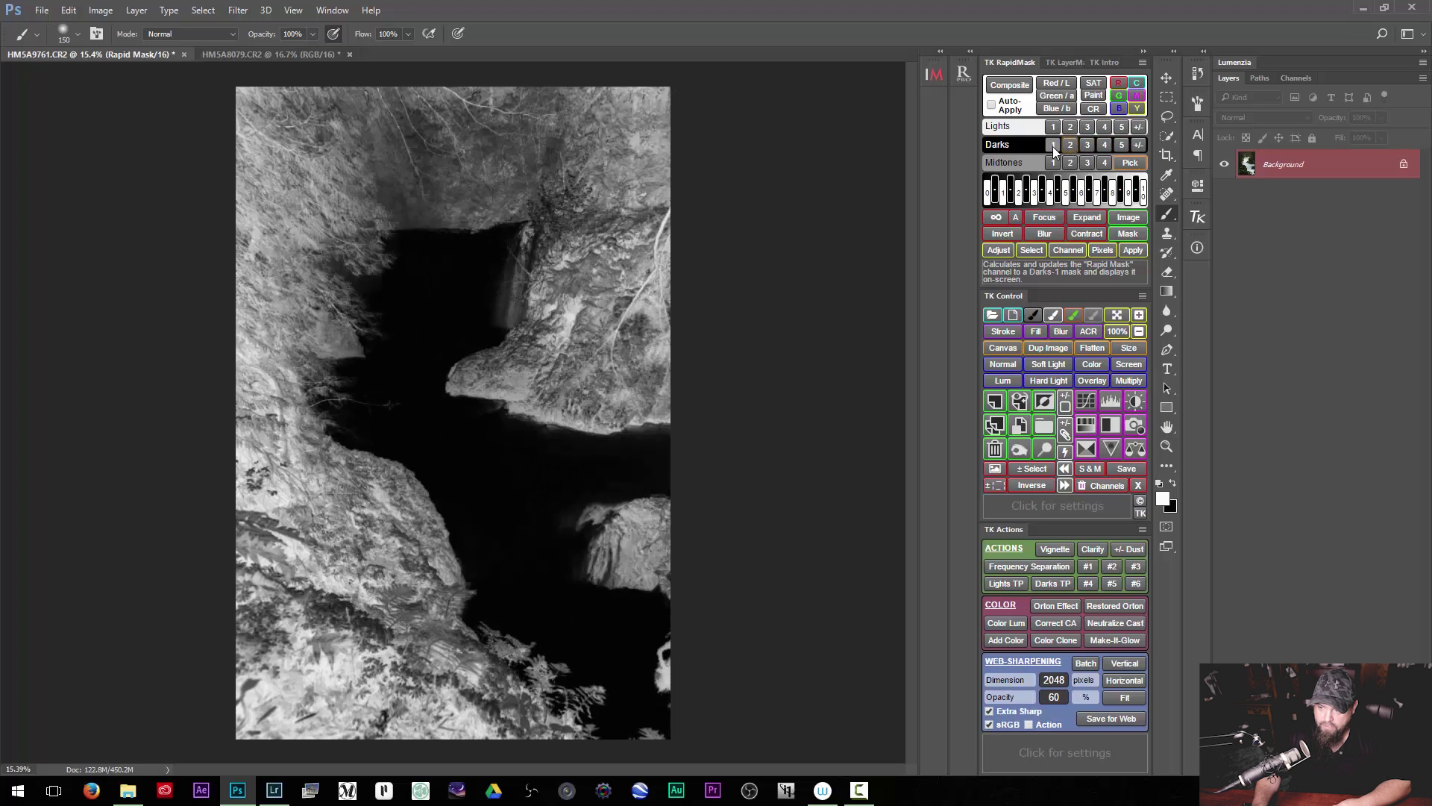
left_click(1071, 146)
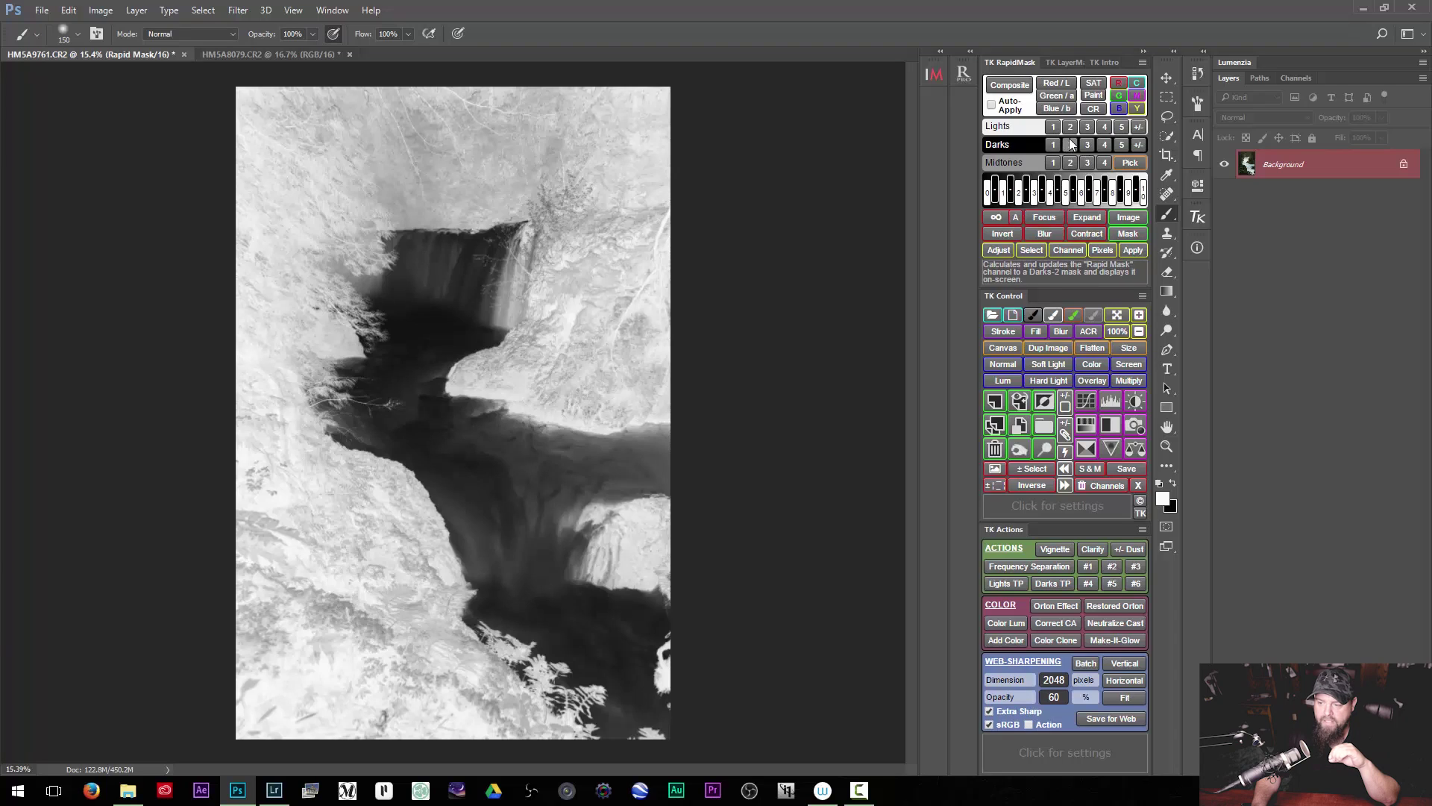
Preview the Midtones-2 mask, stretch its tones automatically, and open its Levels settings before cancelling them
left_click(1072, 165)
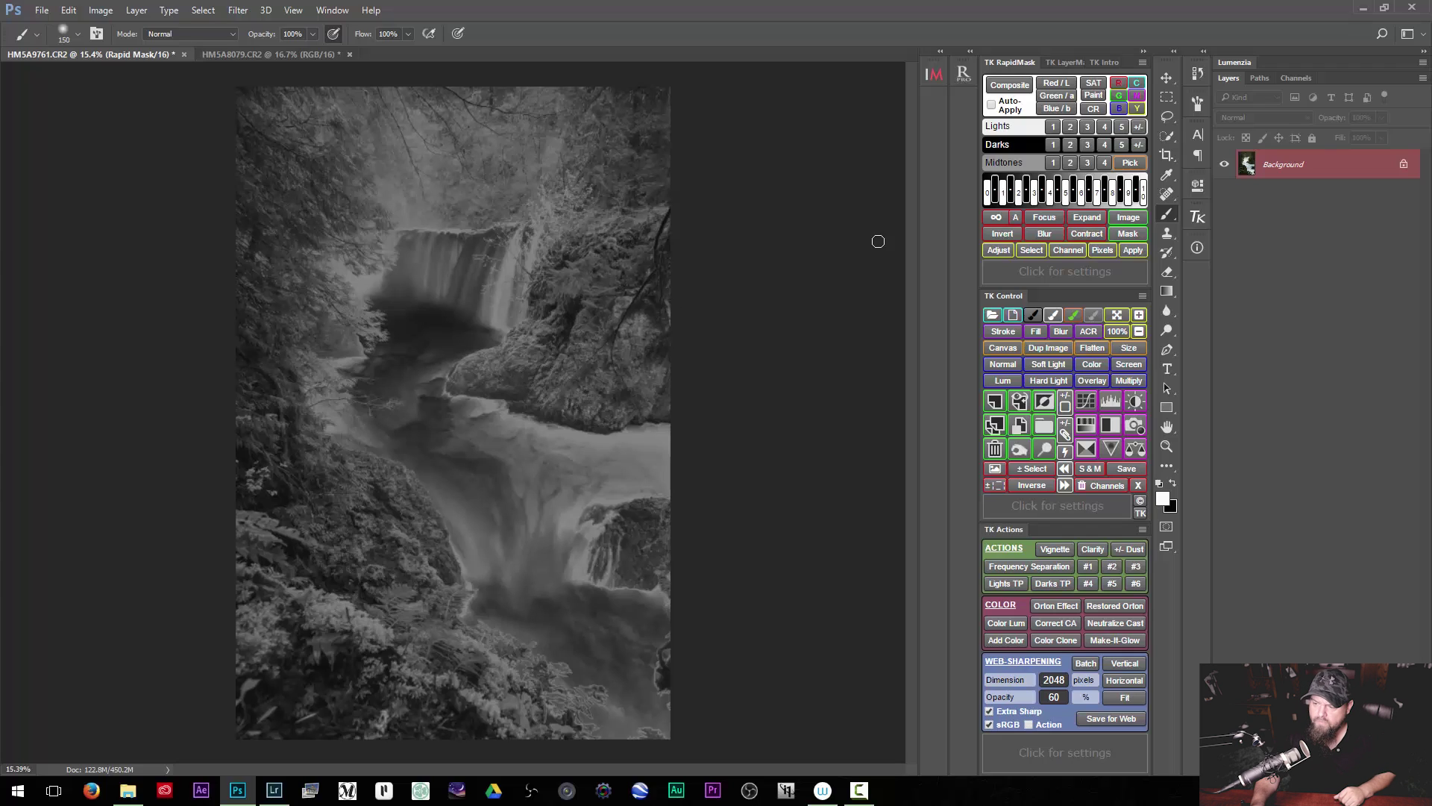
left_click(1016, 218)
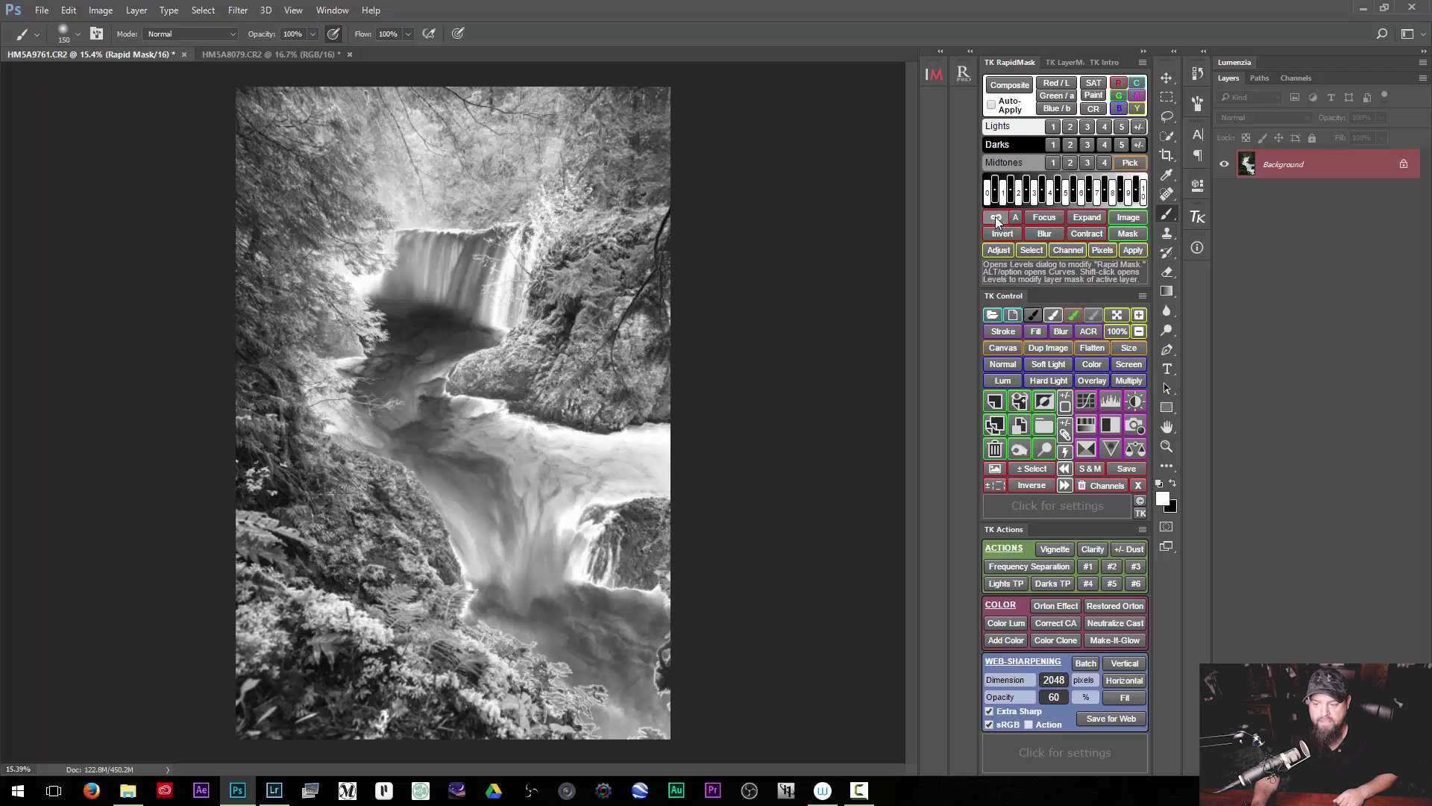
left_click(1014, 218)
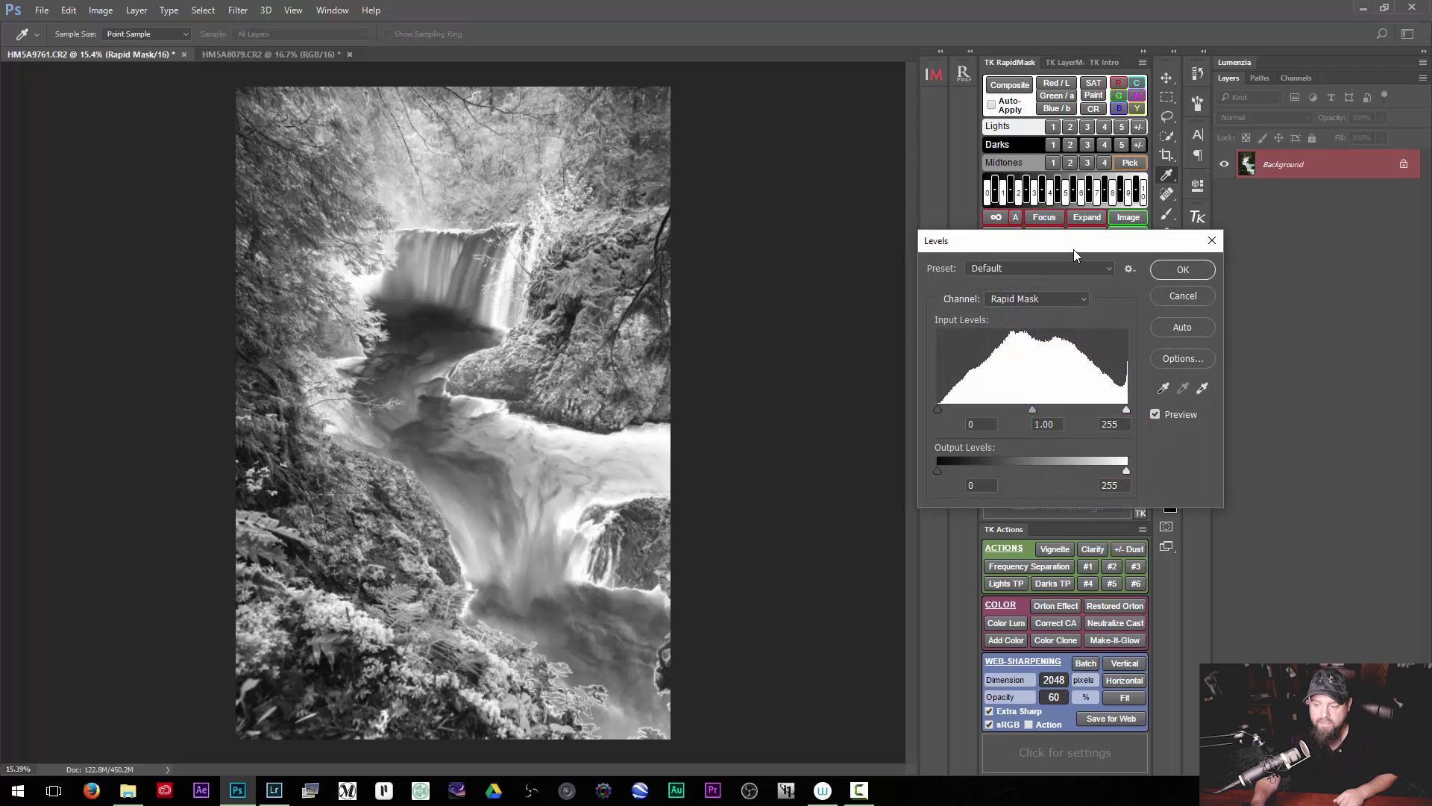
left_click(1197, 292)
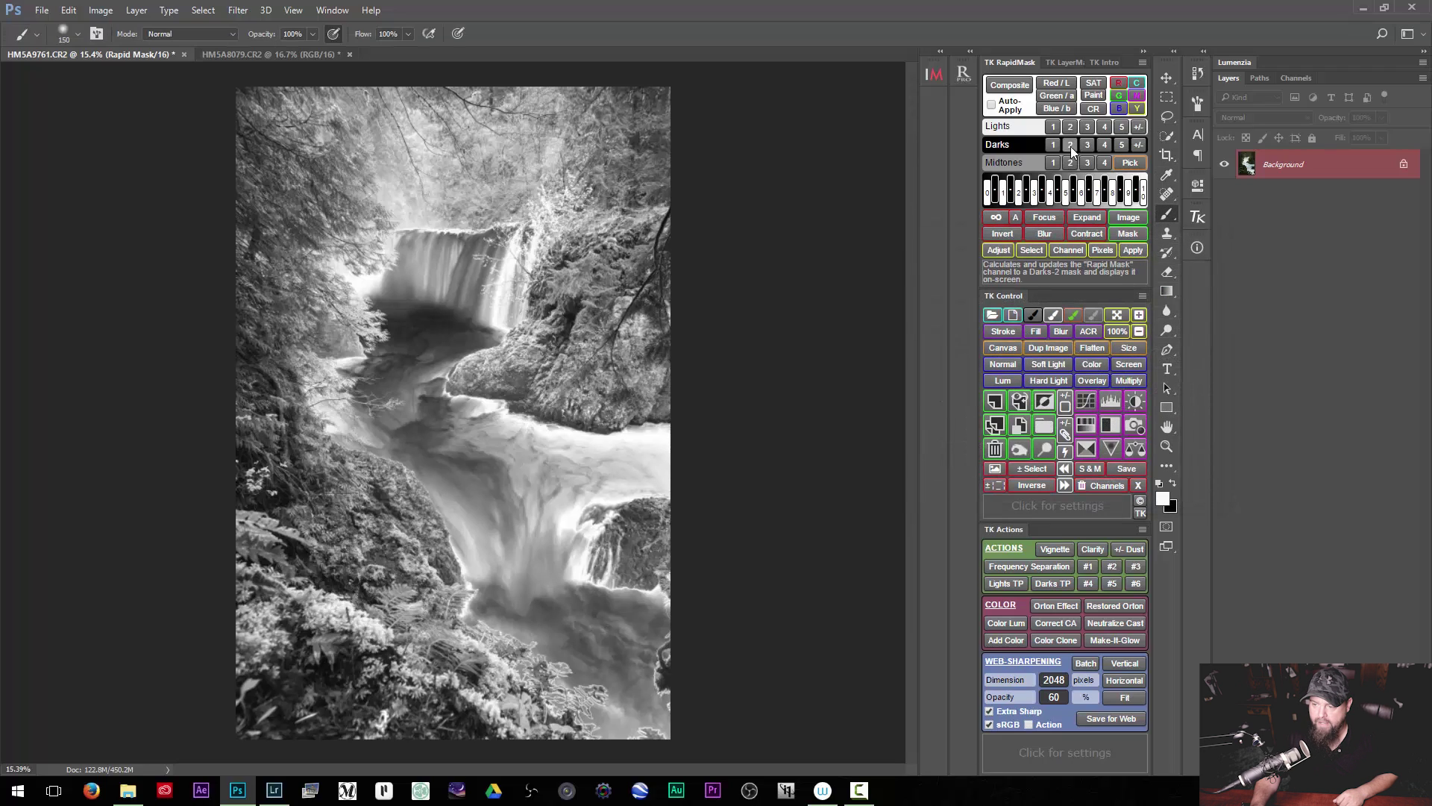
Try to raise the Midtones-2 mask's contrast in Levels by tightening its black and white input points and shifting its midtones
left_click(1107, 192)
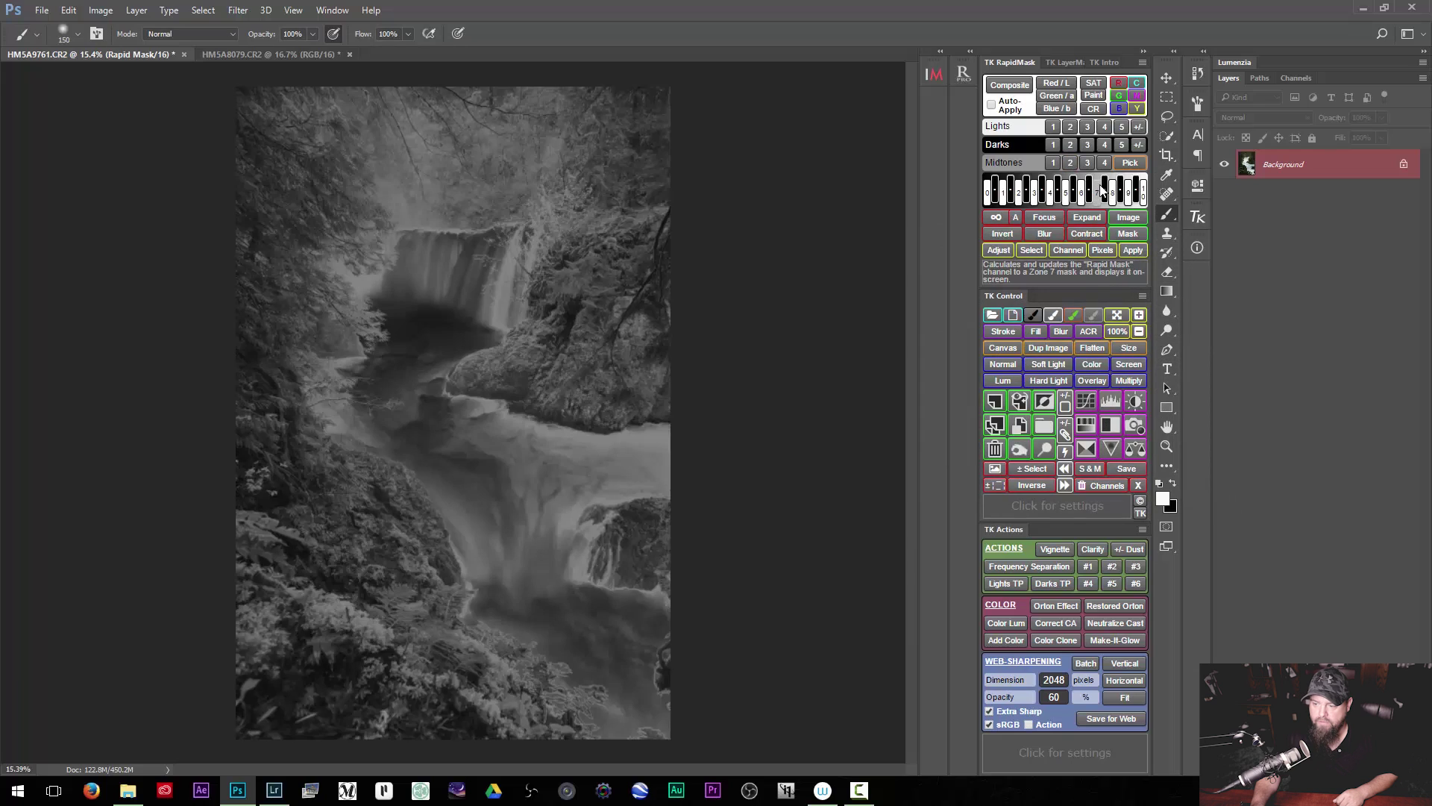
left_click(995, 218)
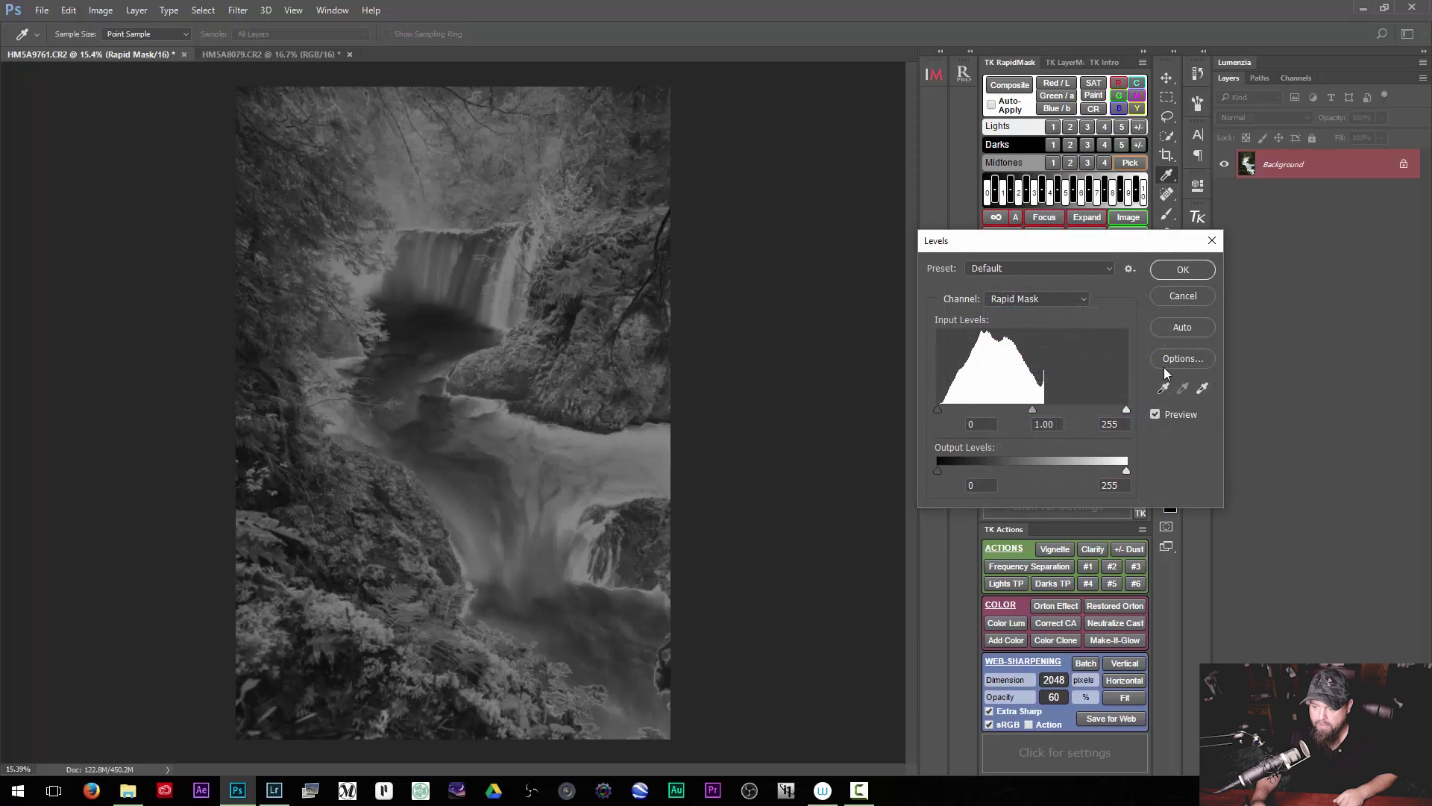
left_click_drag(1126, 409, 1045, 409)
left_click_drag(938, 409, 959, 406)
left_click_drag(1045, 409, 966, 411)
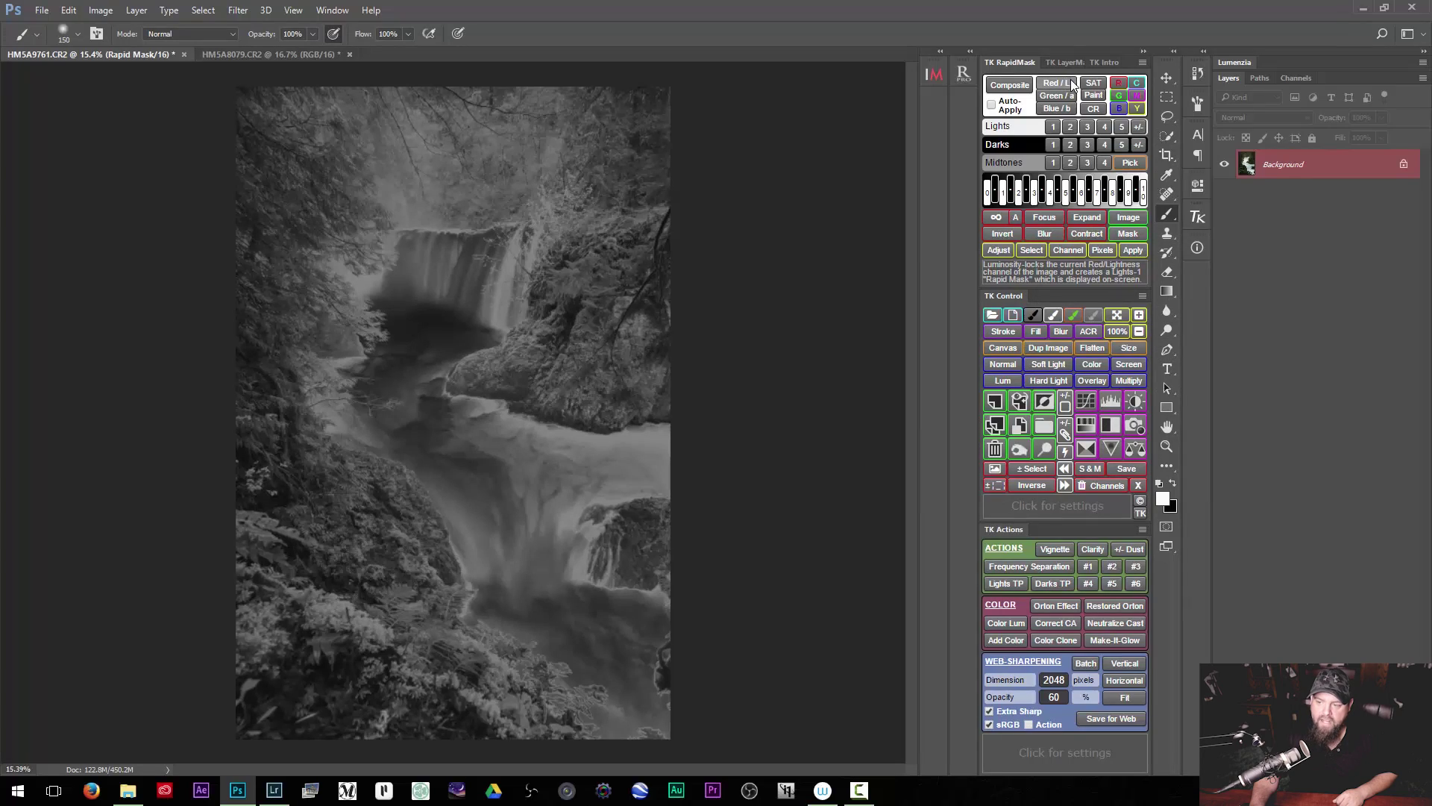
Preview the masks made from the red, green and blue channels, followed by the saturation mask
left_click(1072, 88)
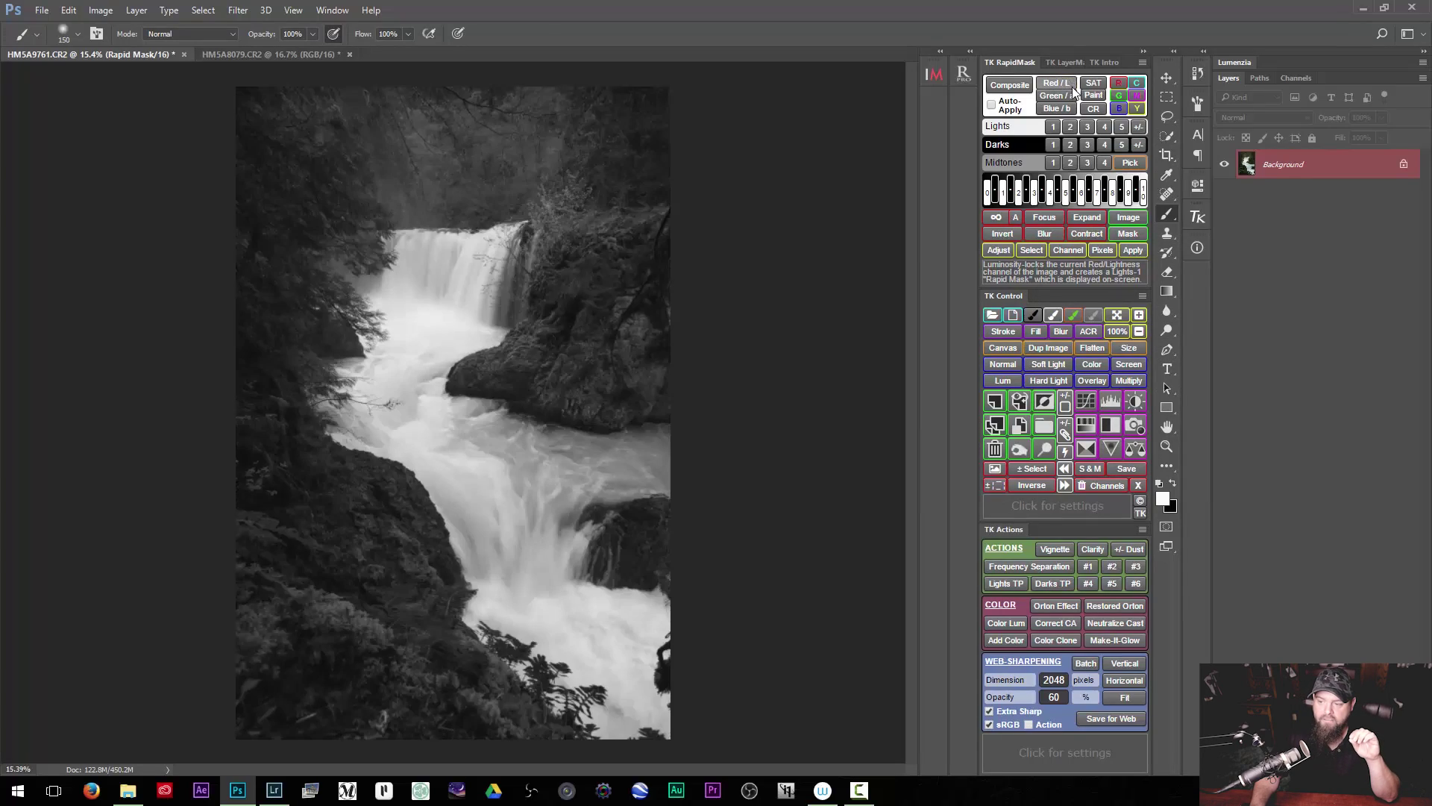
left_click(1070, 96)
left_click(1067, 110)
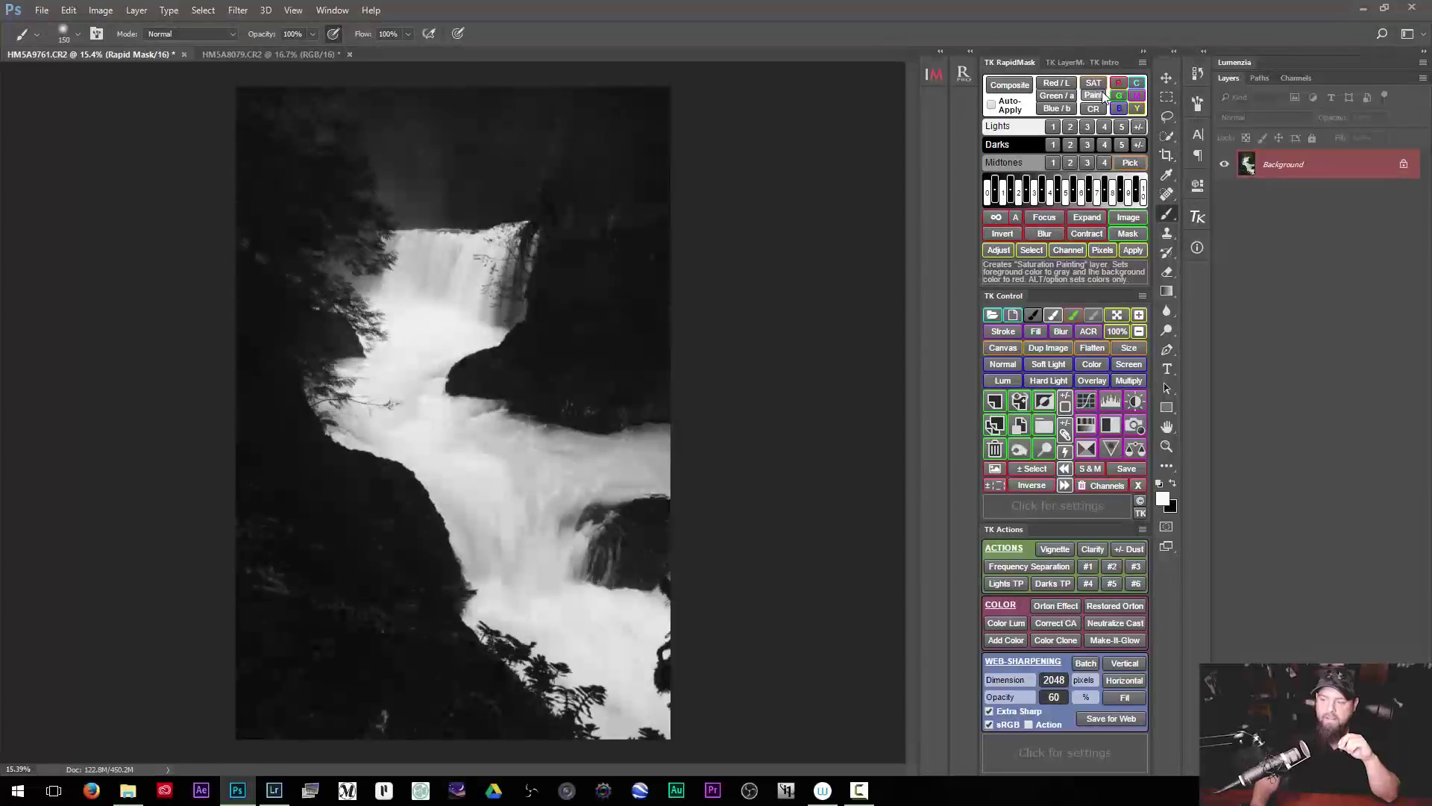
left_click(1100, 84)
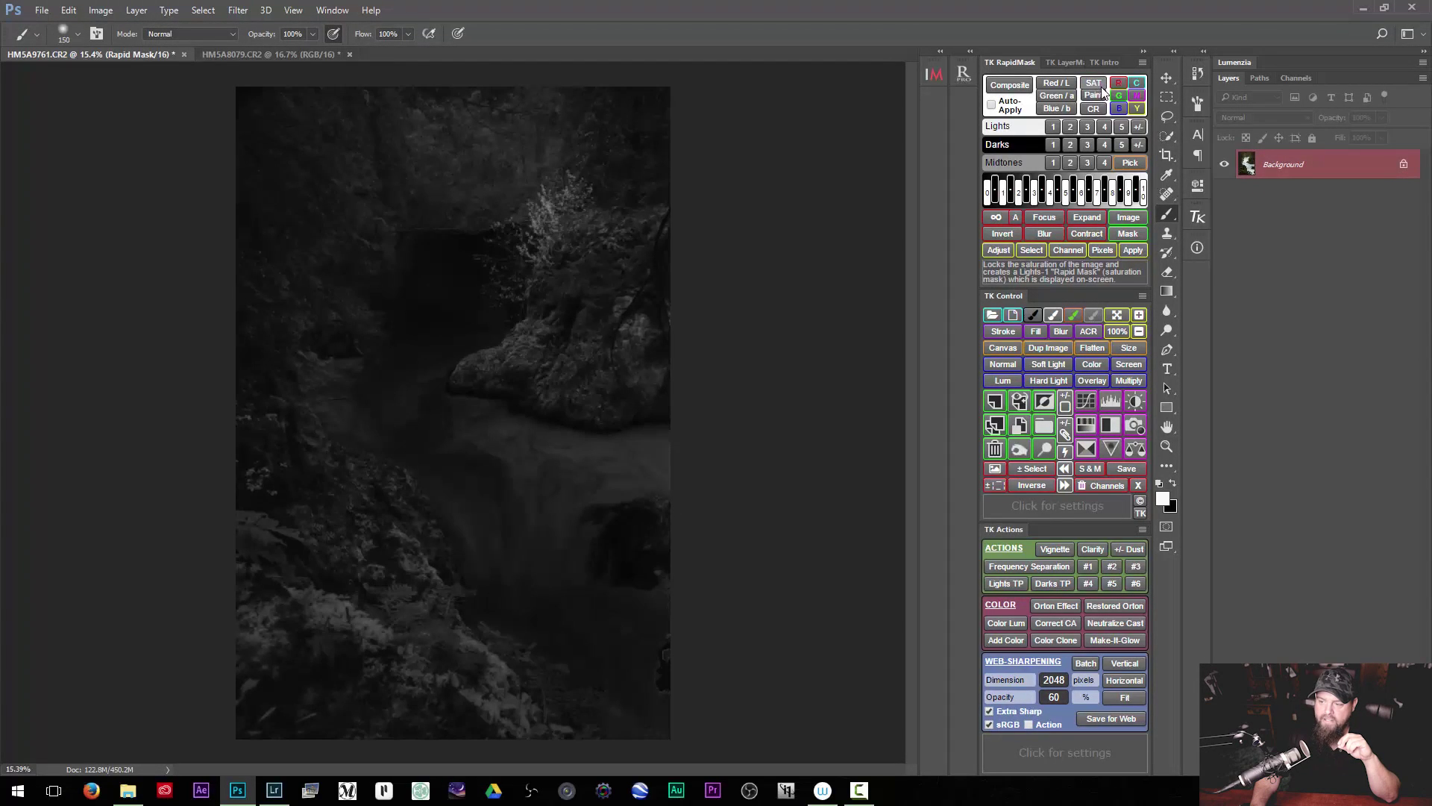
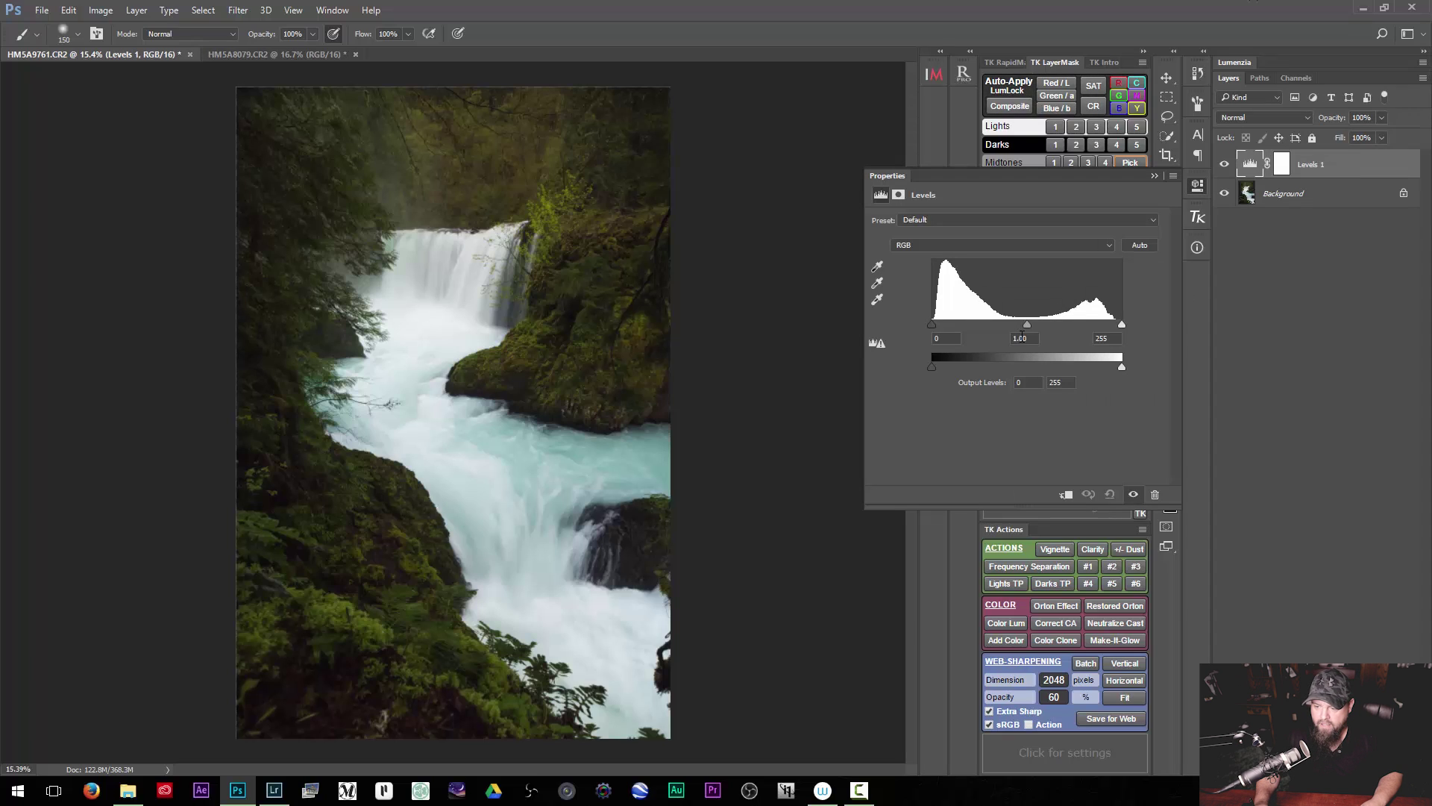
Set the Levels layer's black input to 44 and its midtone to 0.73, and apply lights masks to the layer
left_click_drag(931, 325, 1059, 324)
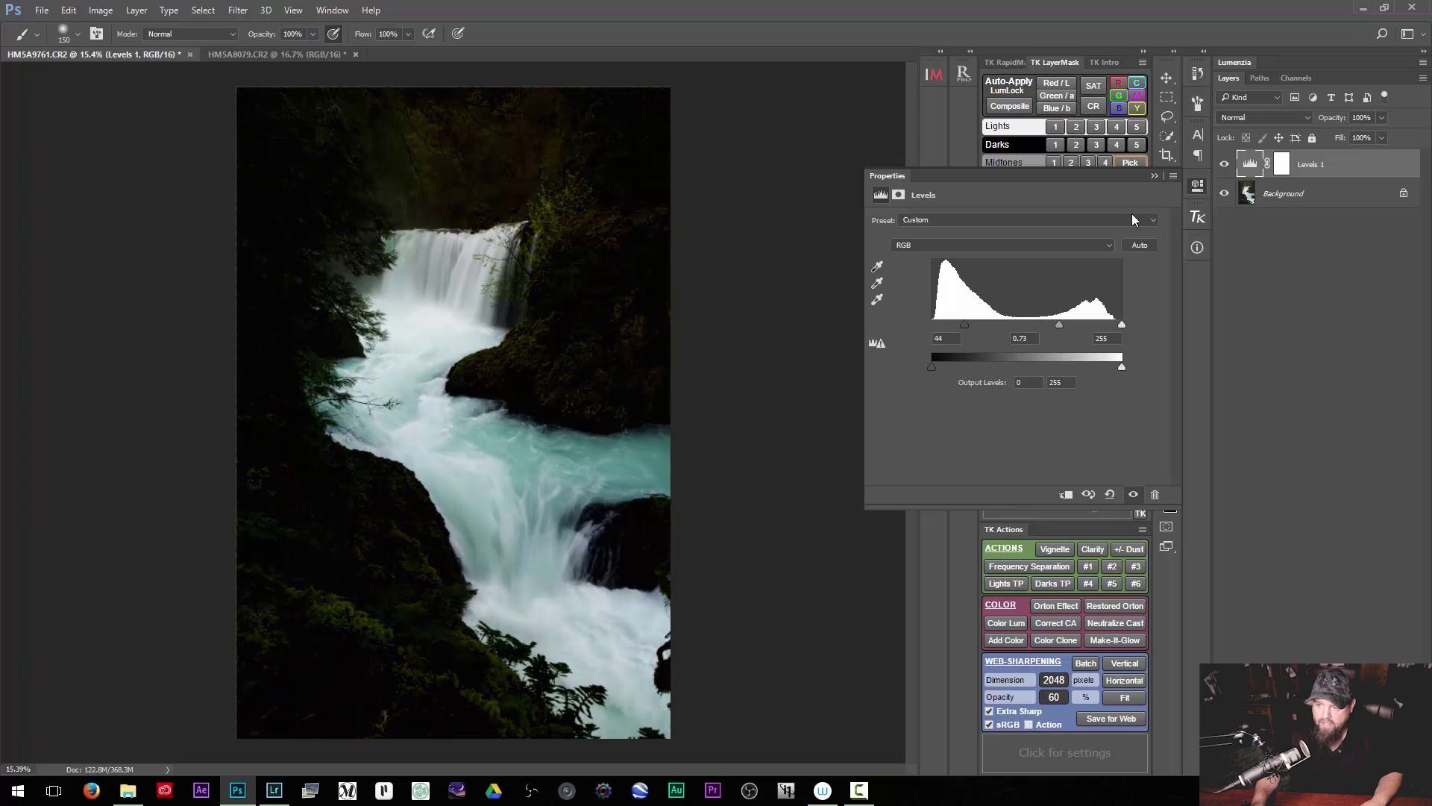
left_click(1155, 176)
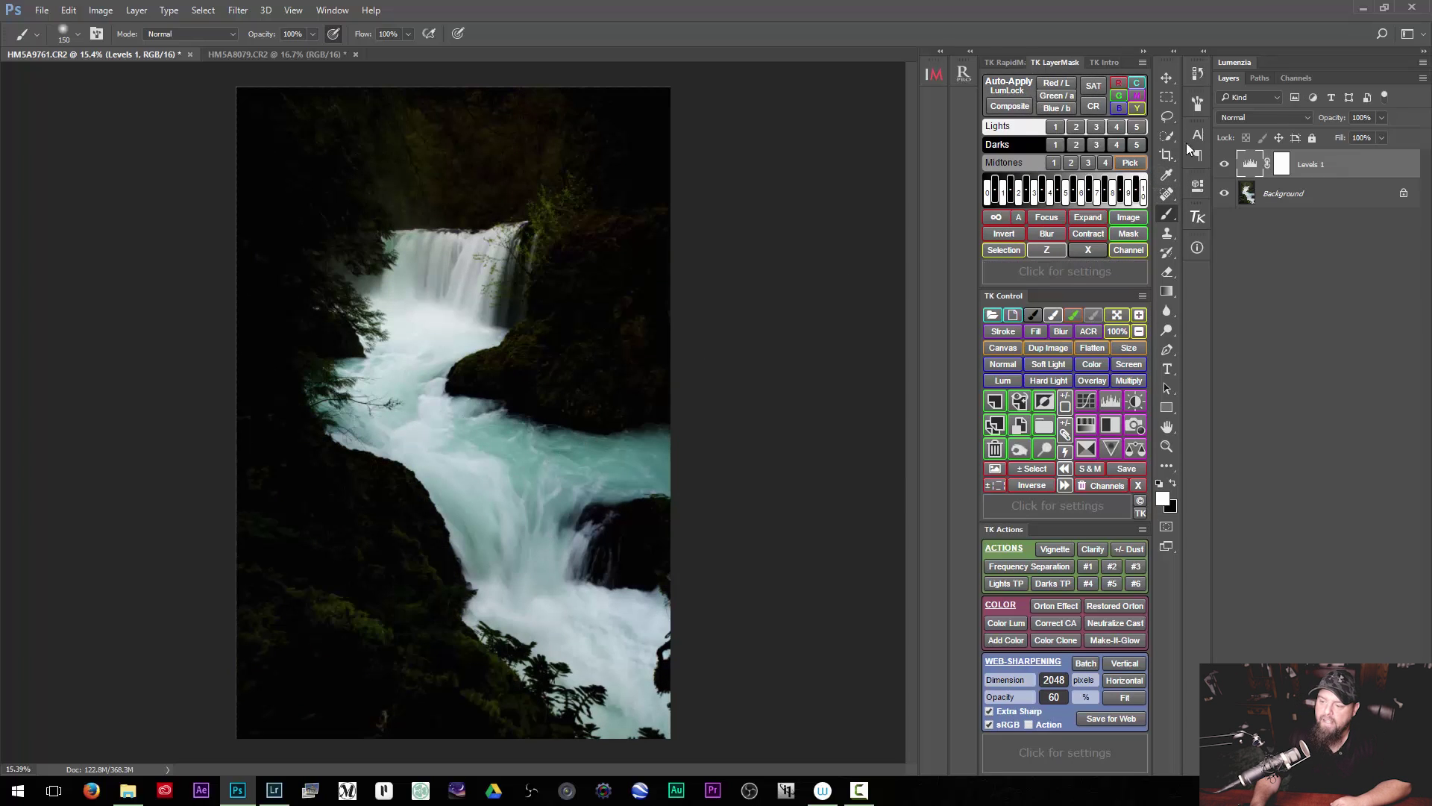
left_click(1076, 127)
left_click(1054, 128)
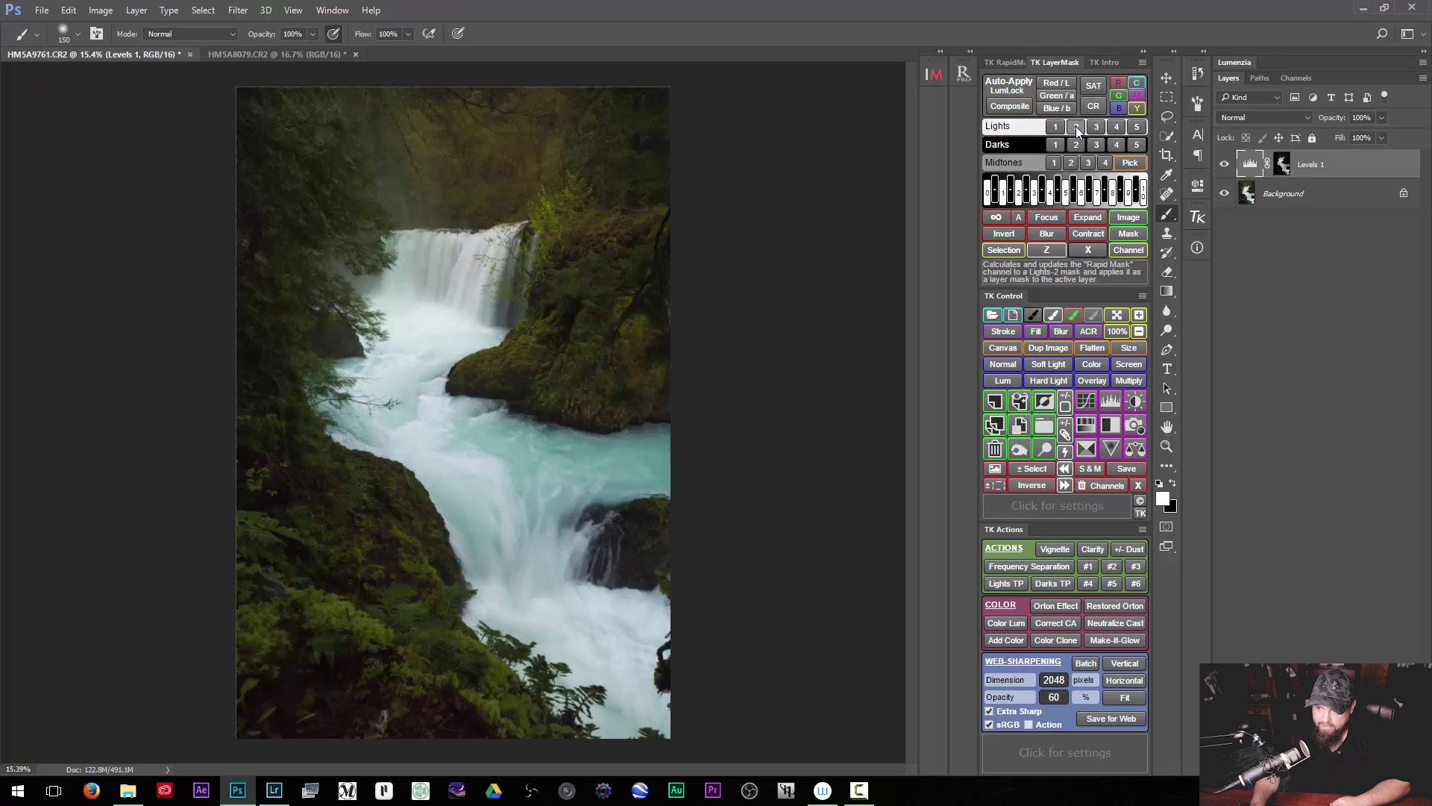
Compare the photo with and without the masked Levels adjustment
left_click(1225, 164)
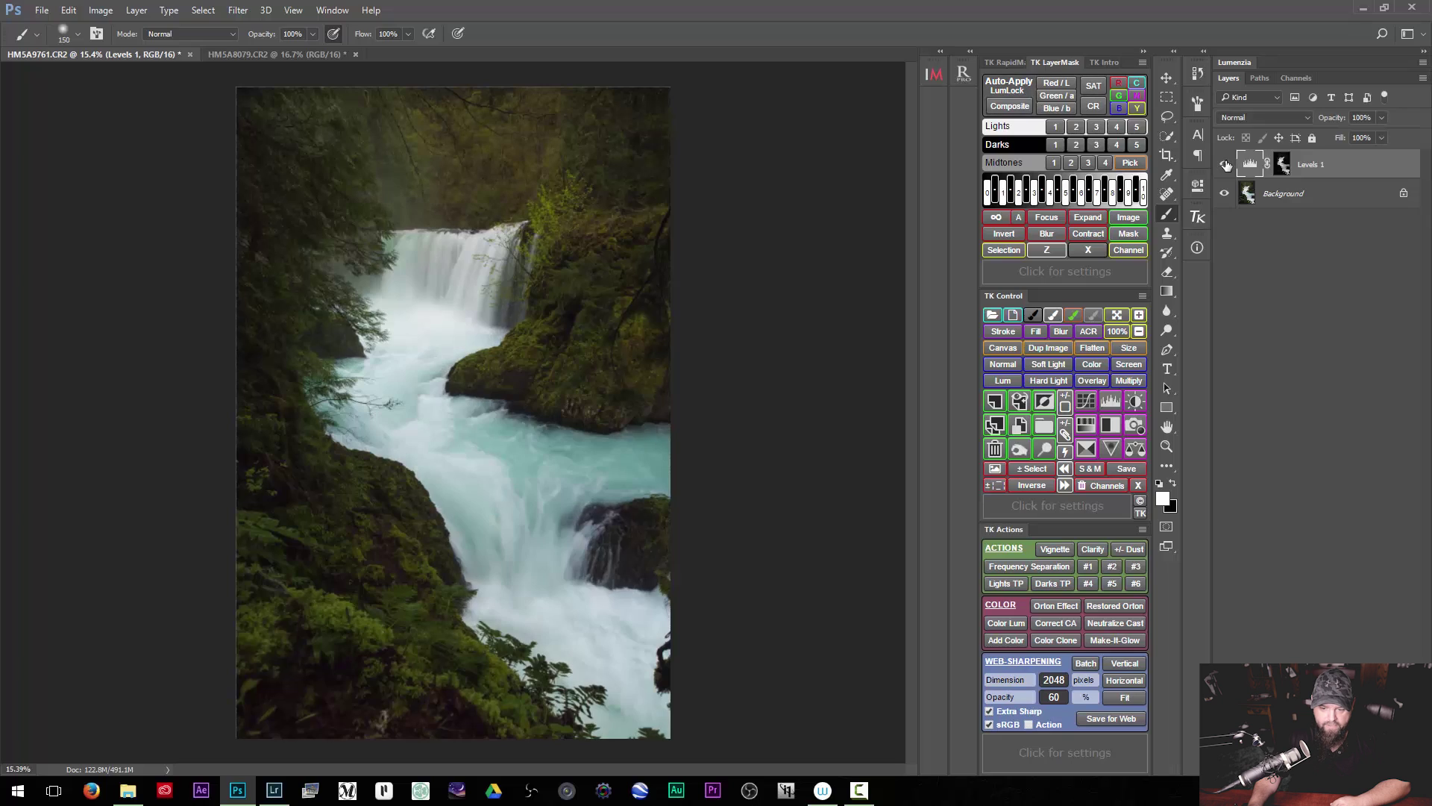
left_click(1224, 164)
left_click(1224, 164)
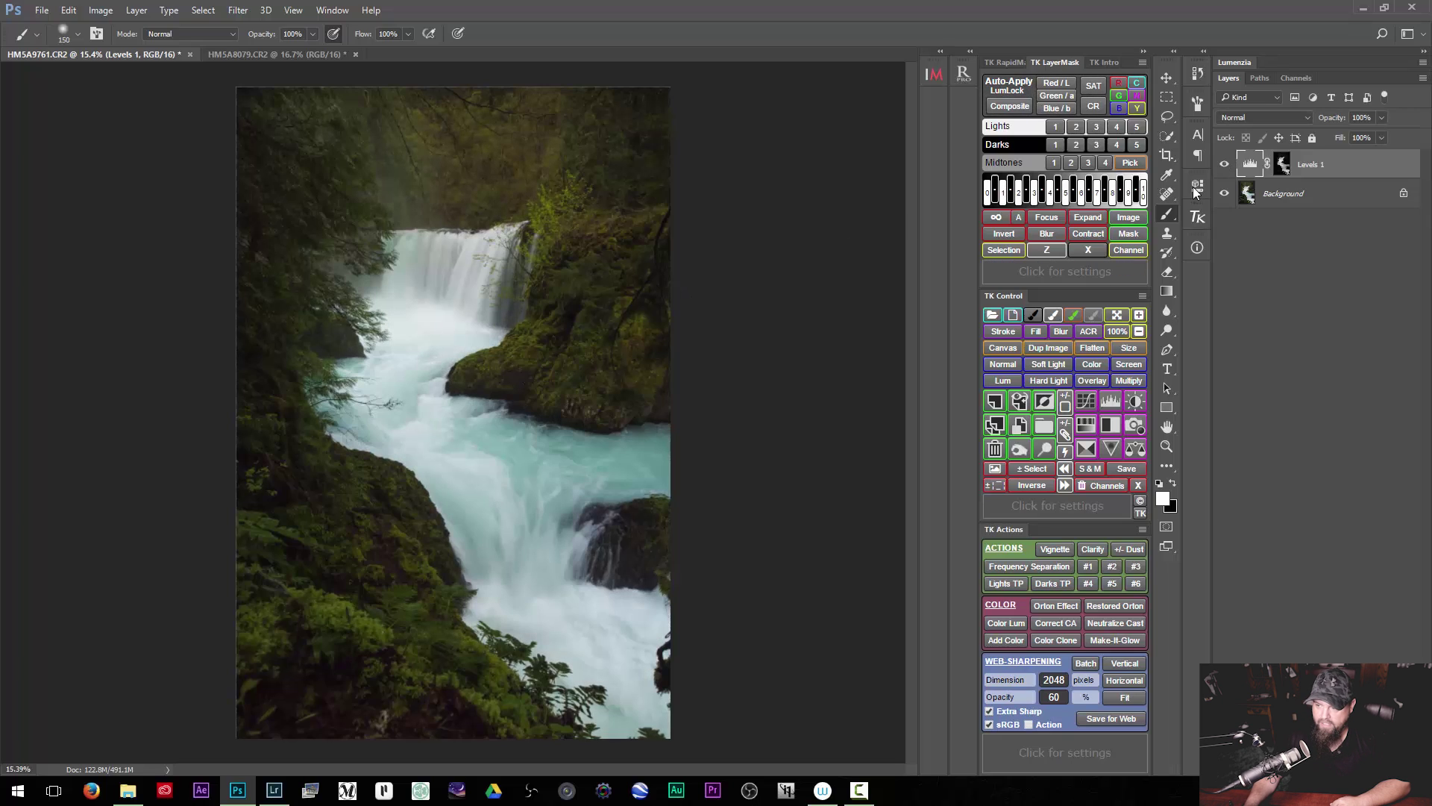
Darken the Levels layer's midtones slightly further and apply the Lights-2 mask to it
double_click(1251, 164)
left_click_drag(1059, 325, 1067, 324)
left_click(1074, 141)
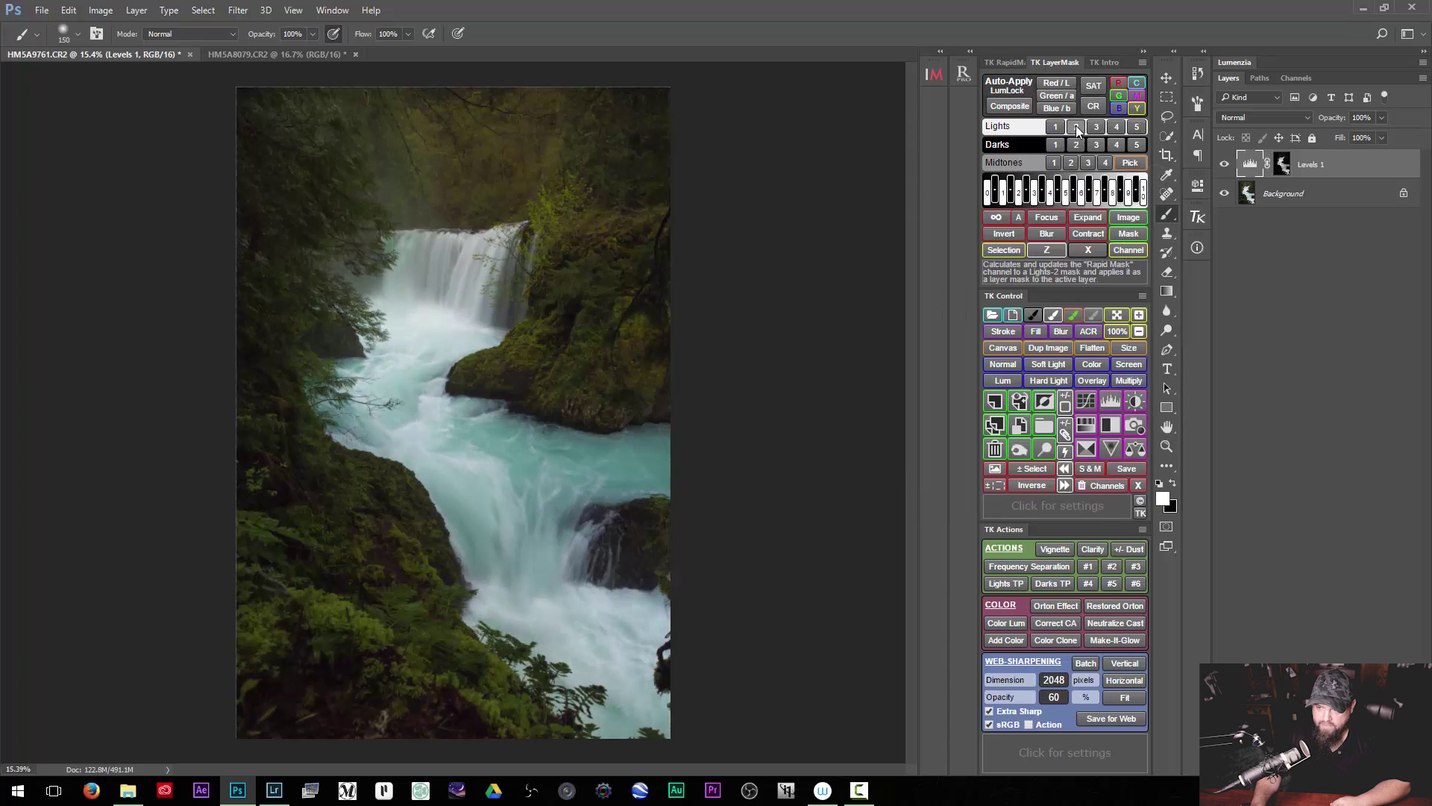
Try the Lights-3, Lights-1, Midtones-2 and Midtones-1 masks on the Levels layer, and reapply the Lights-2 mask
left_click(1115, 127)
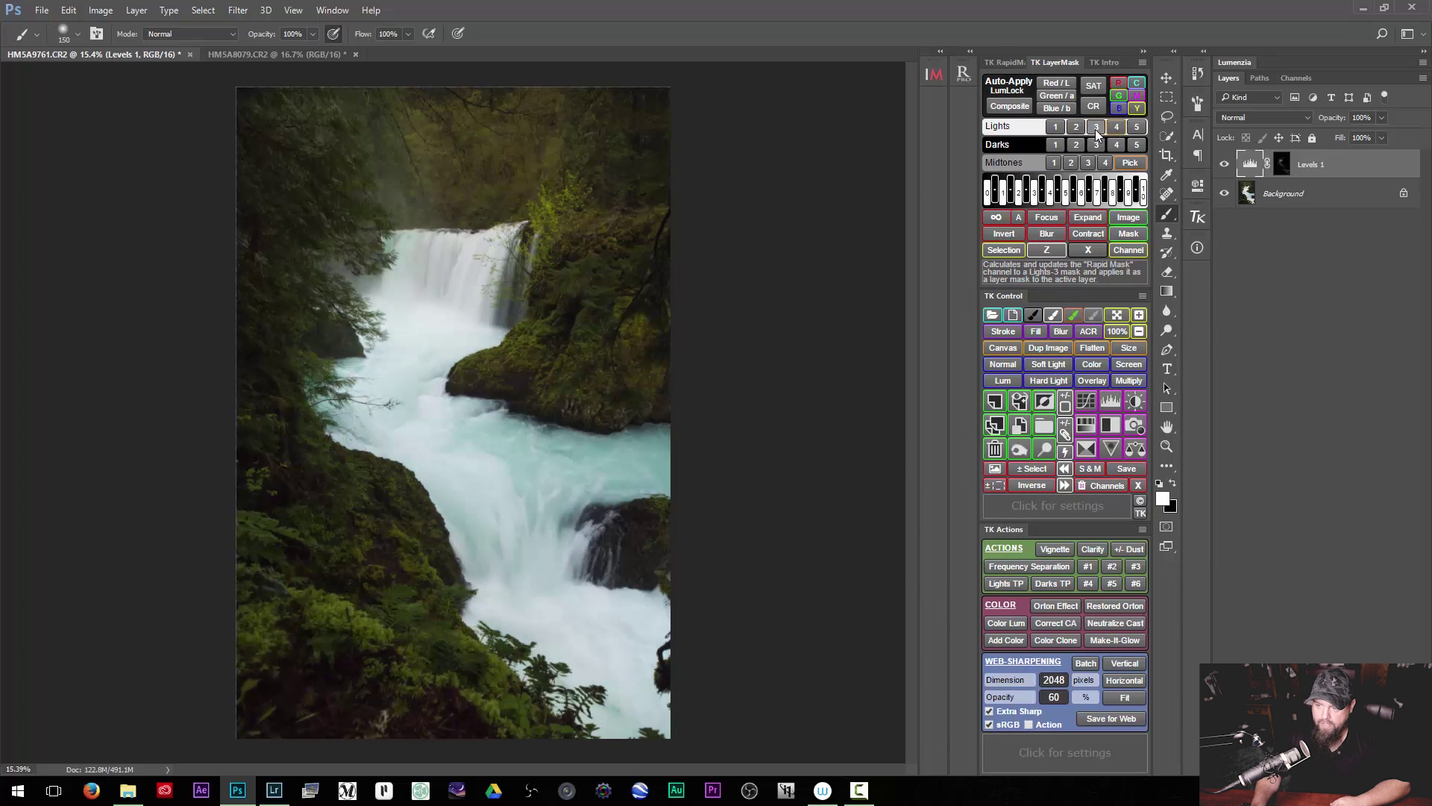
left_click(1056, 132)
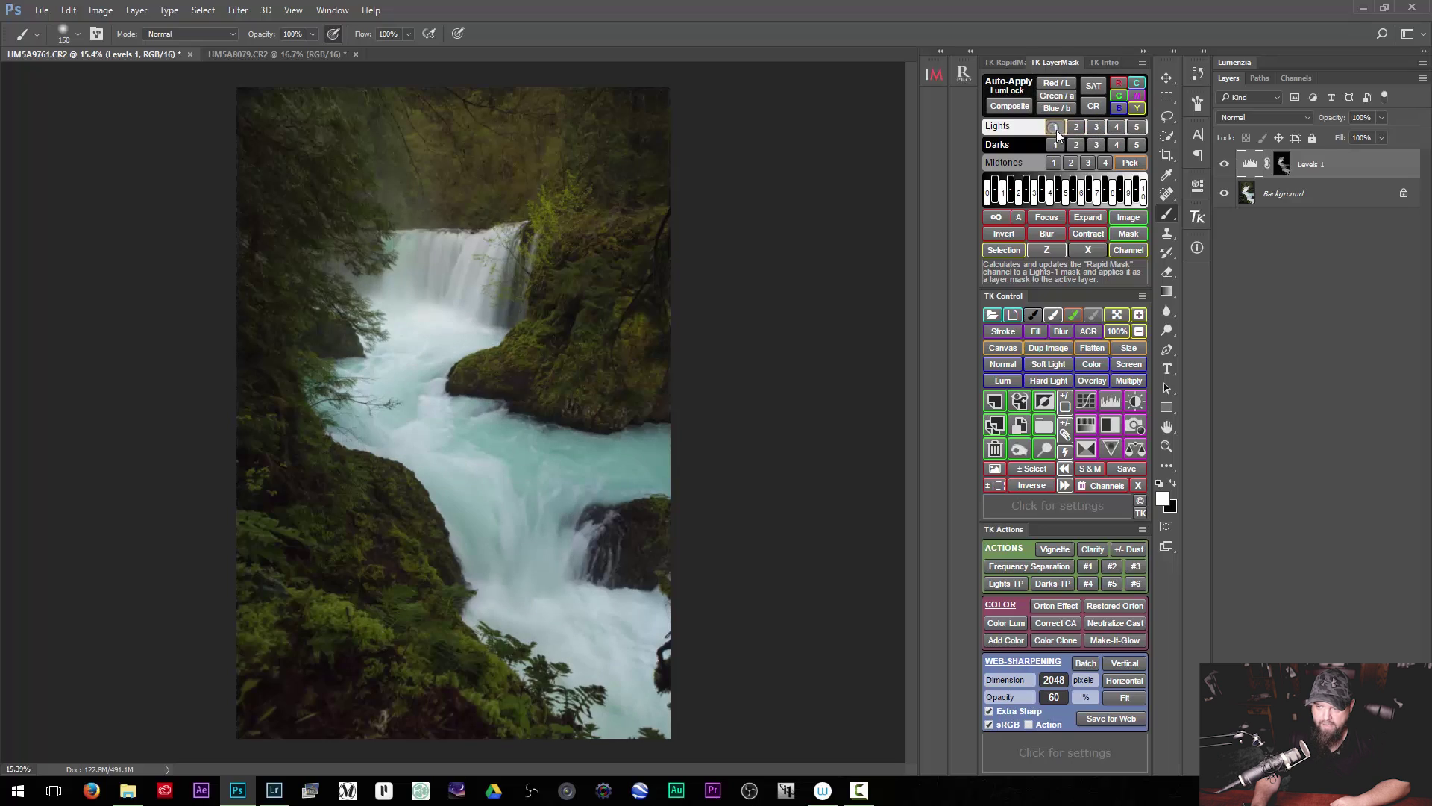
left_click(1069, 163)
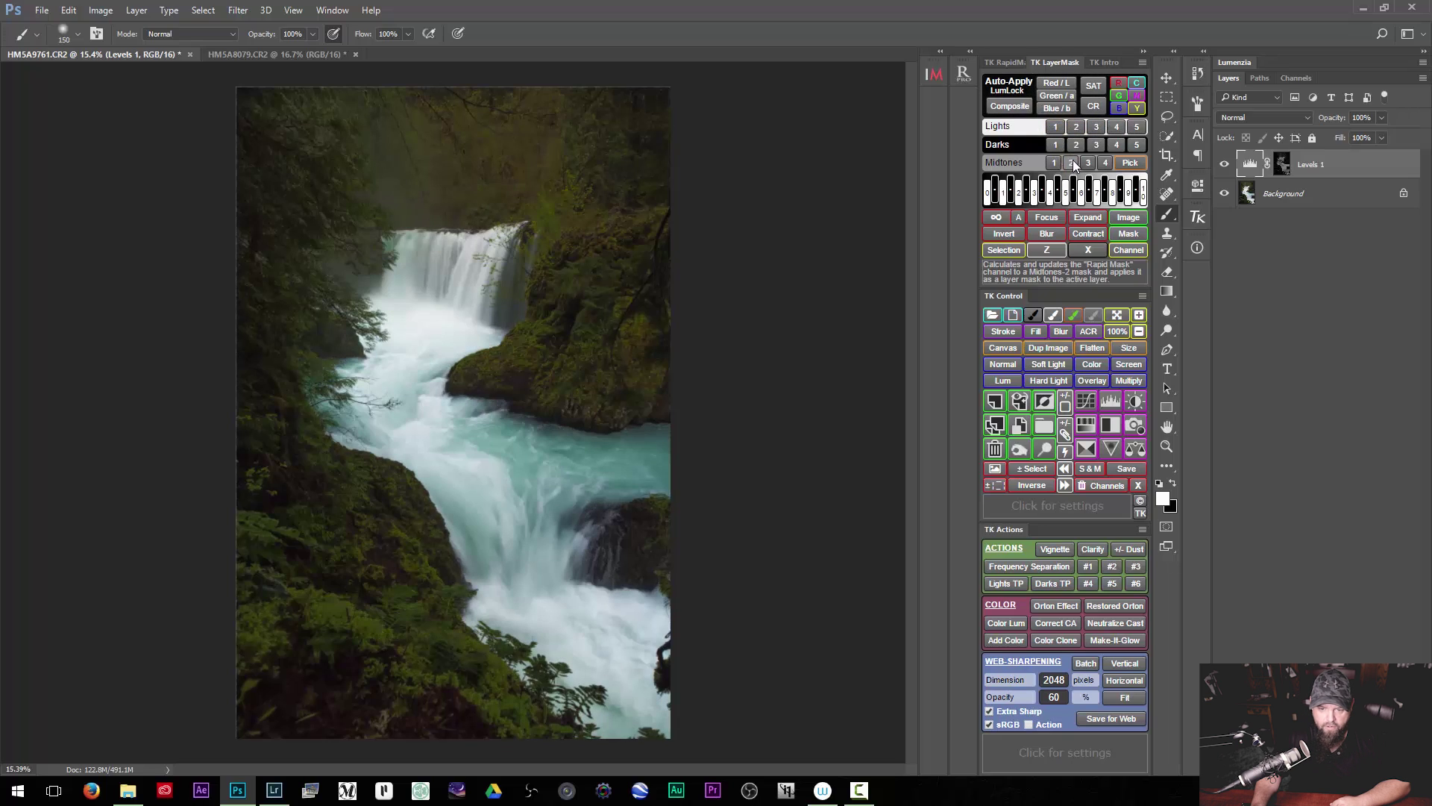
left_click(1054, 163)
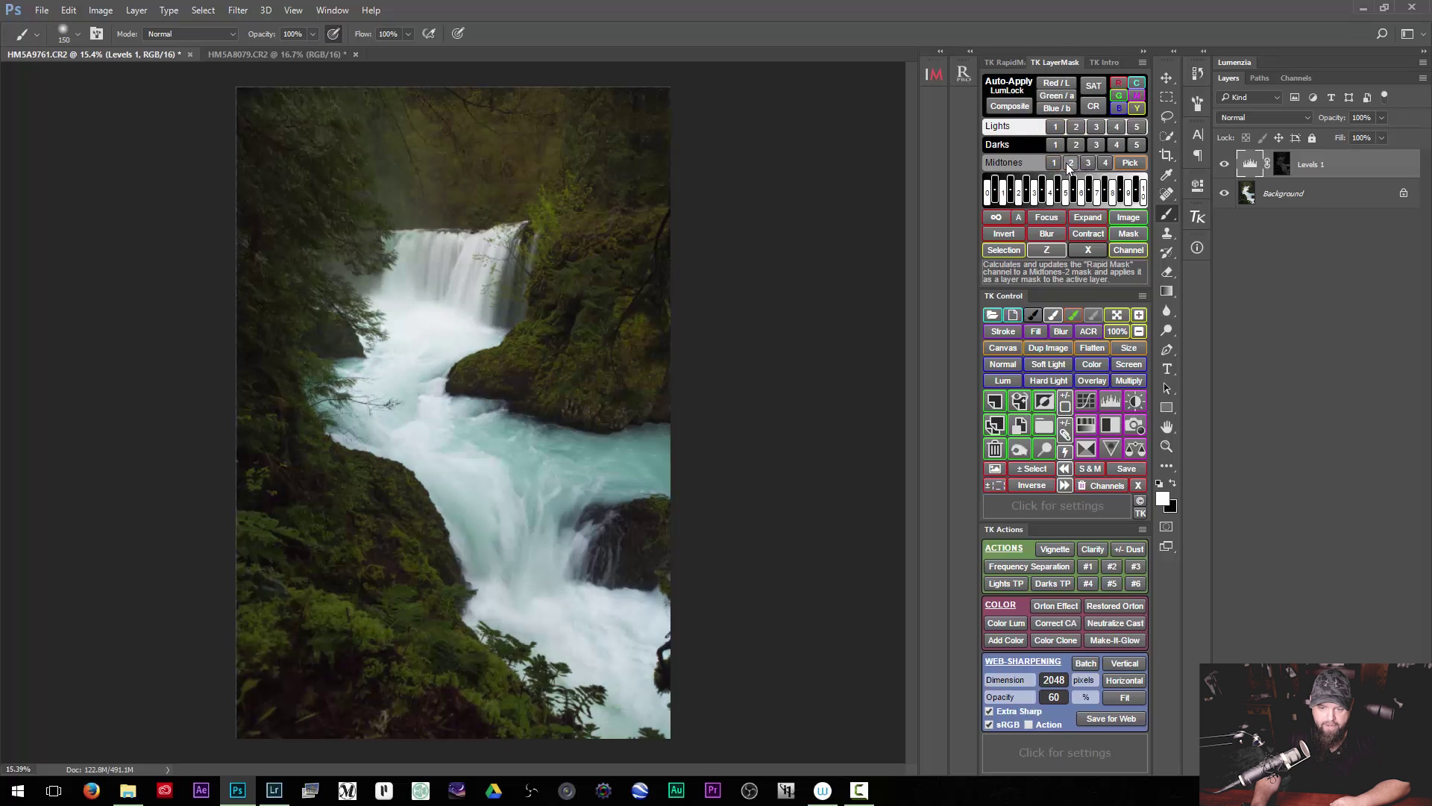
left_click(1075, 131)
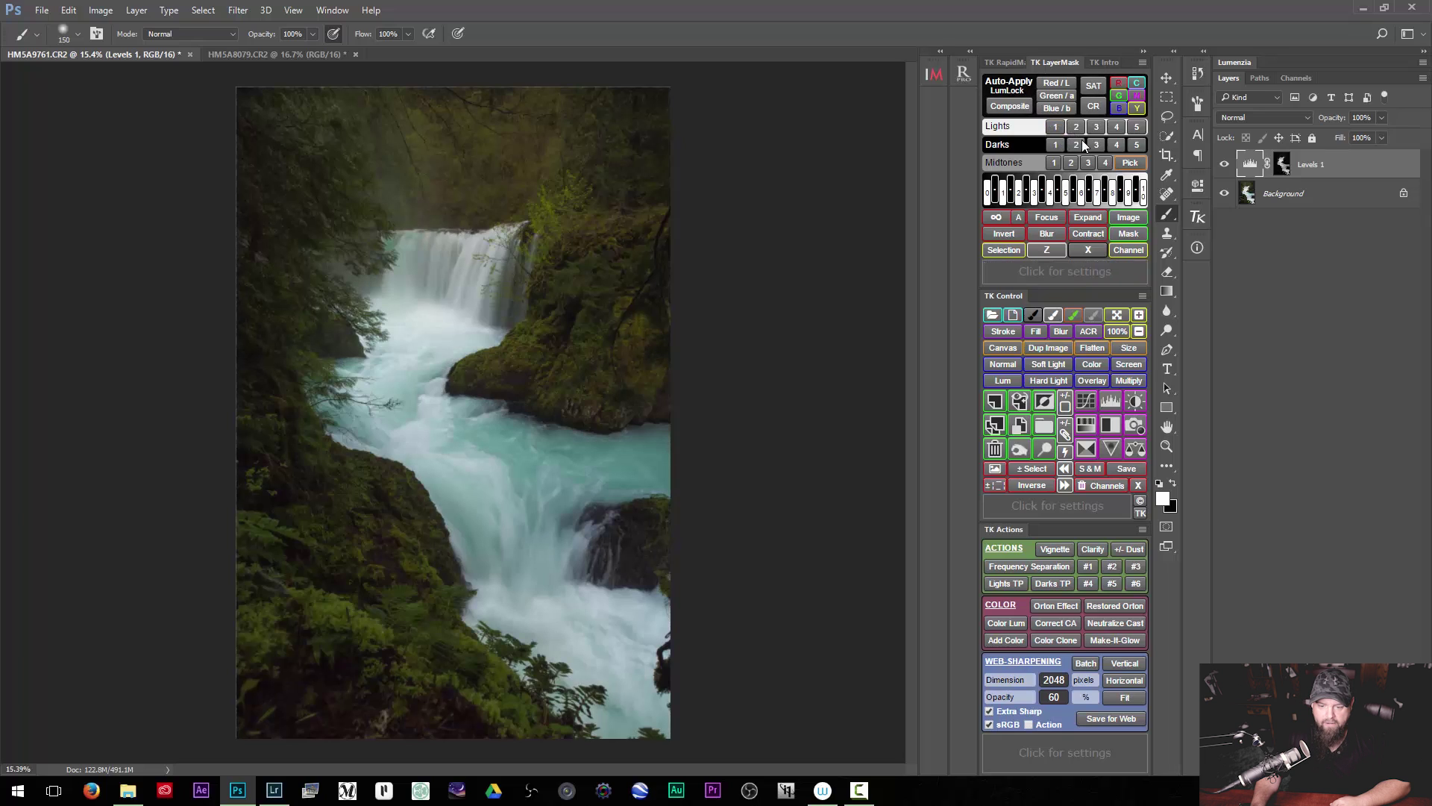
Toggle the Levels layer's visibility to judge the darkening limited by the Lights-2 mask
left_click(1224, 164)
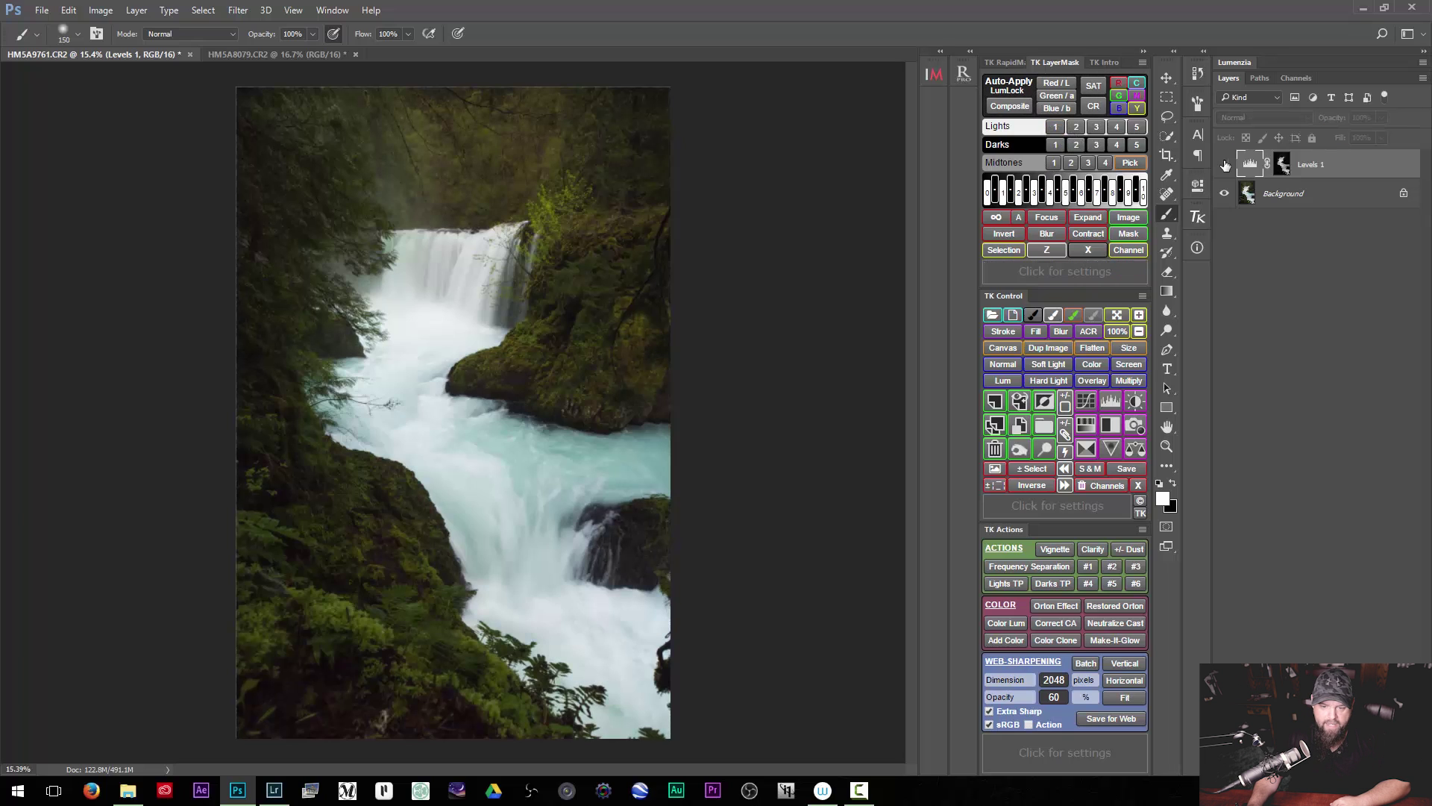
left_click(1224, 164)
left_click(1225, 164)
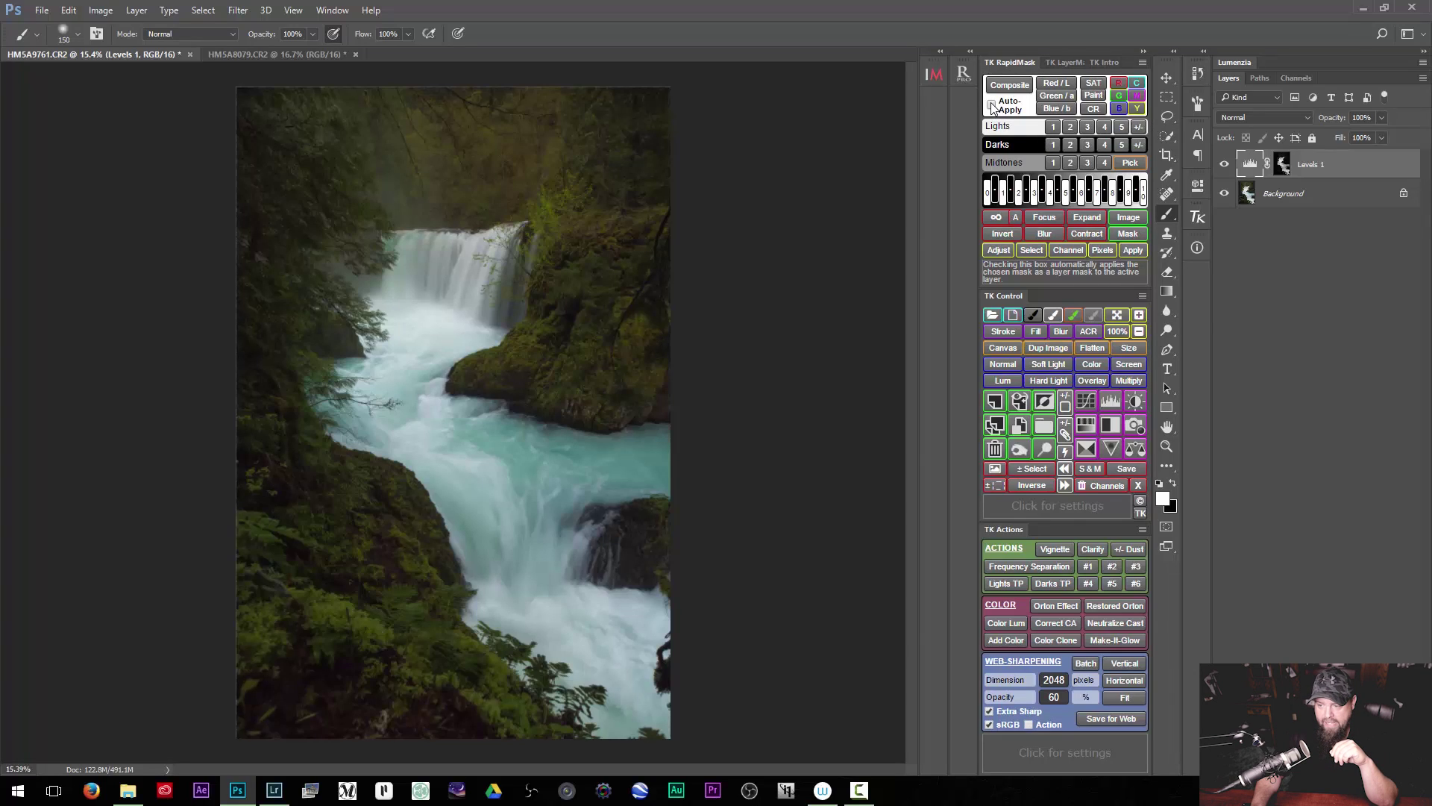
Enable Auto-Apply in TK RapidMask, and apply the Lights-3 mask followed by the Lights-1 mask to the Levels layer
left_click(992, 105)
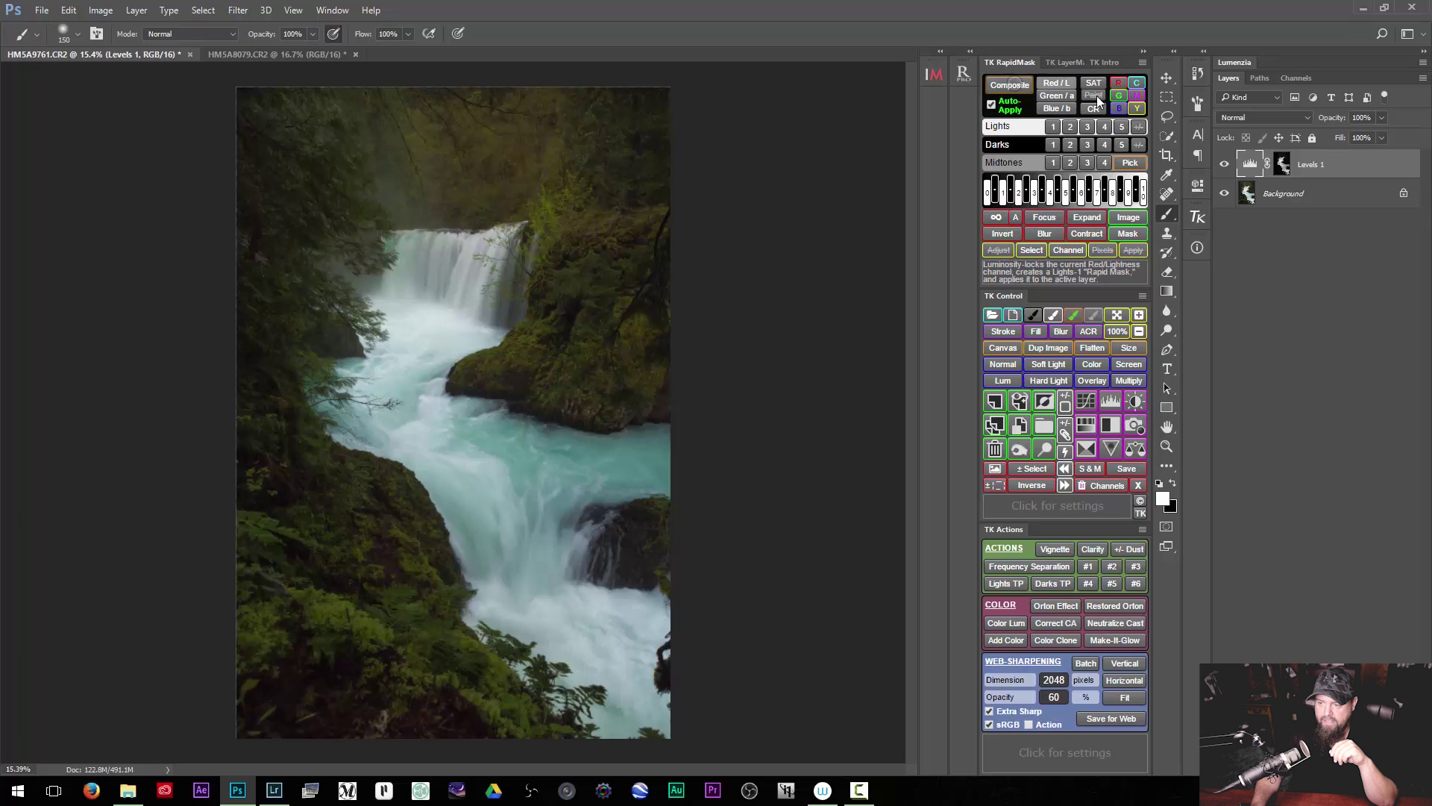
left_click(1089, 126)
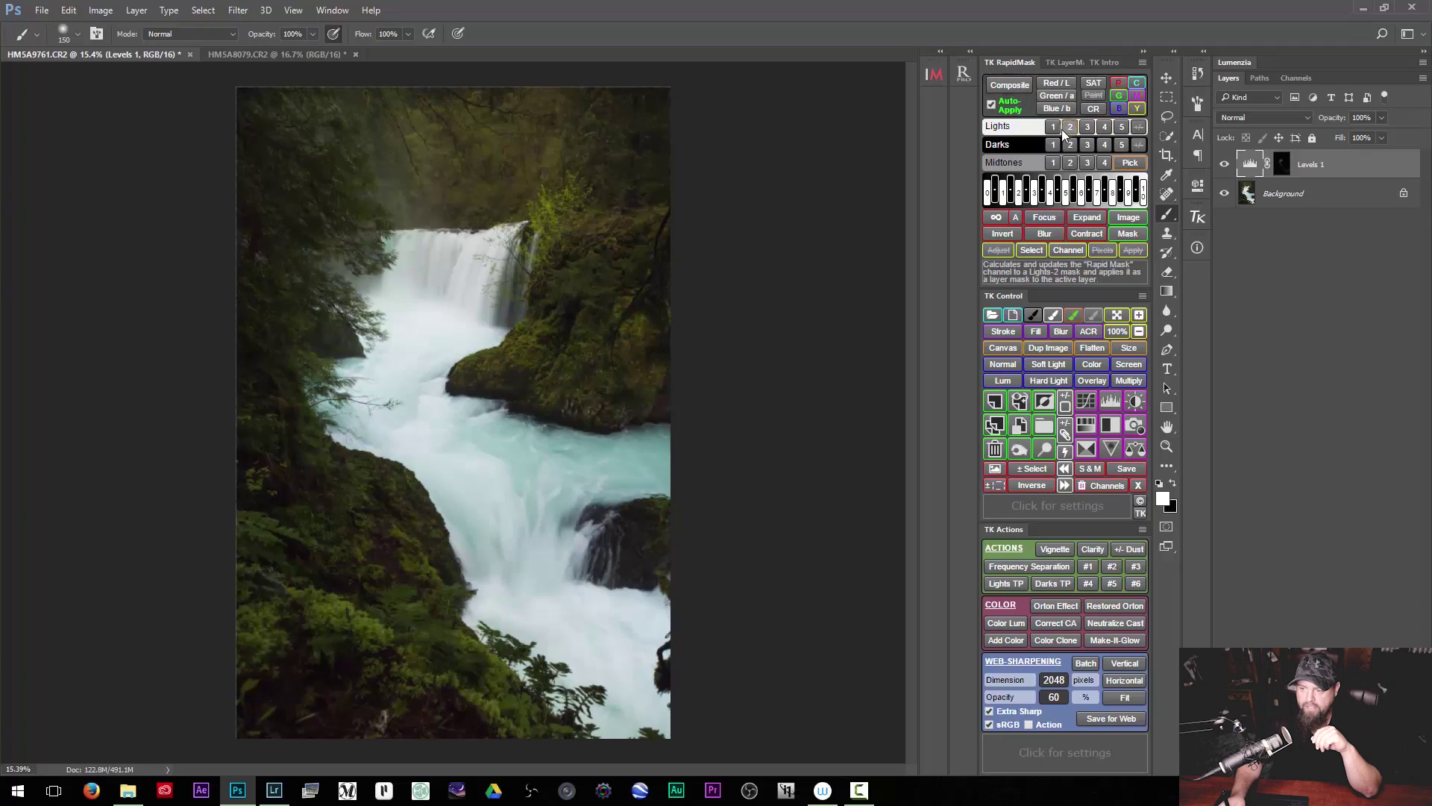
left_click(1052, 127)
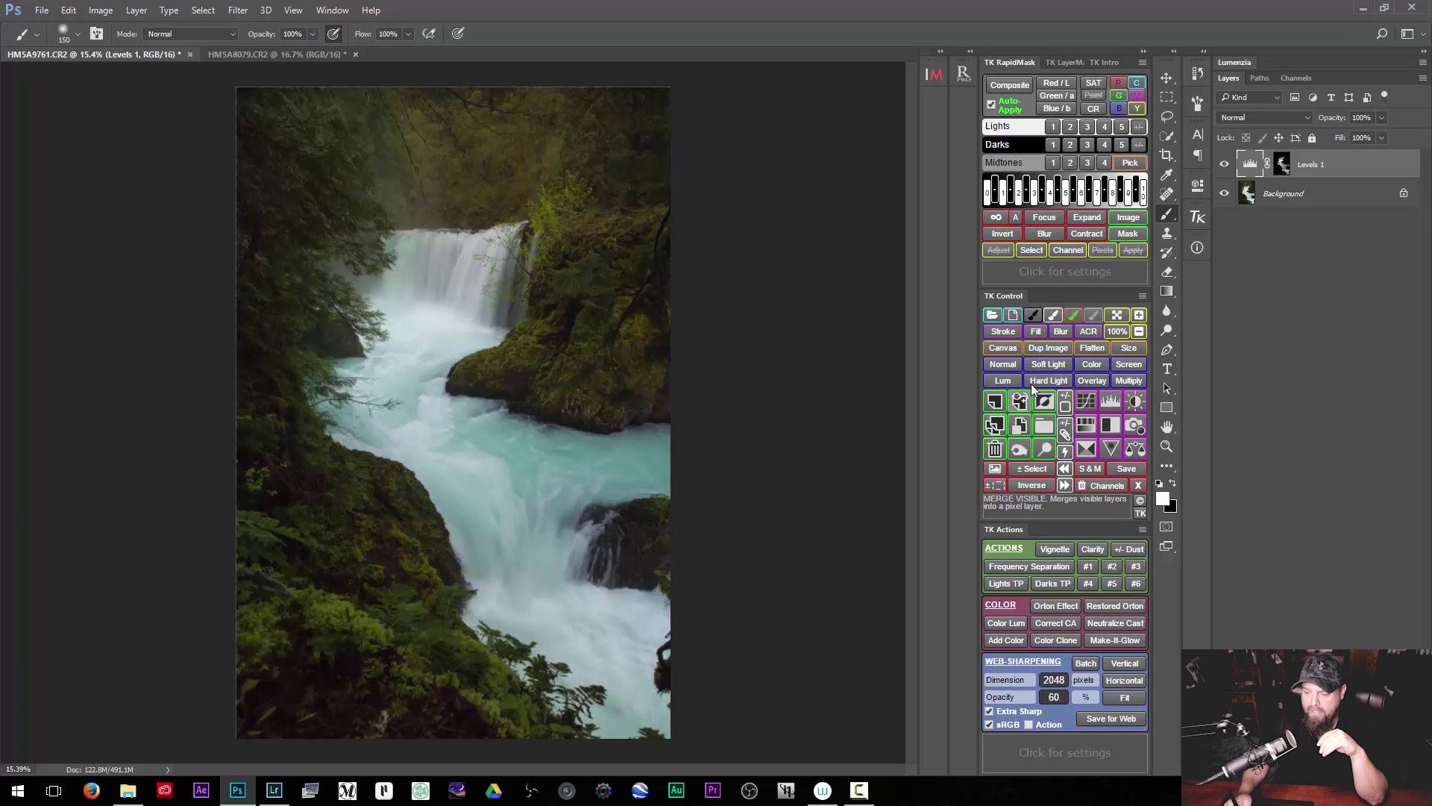
left_click(1003, 349)
left_click(701, 337)
left_click(846, 238)
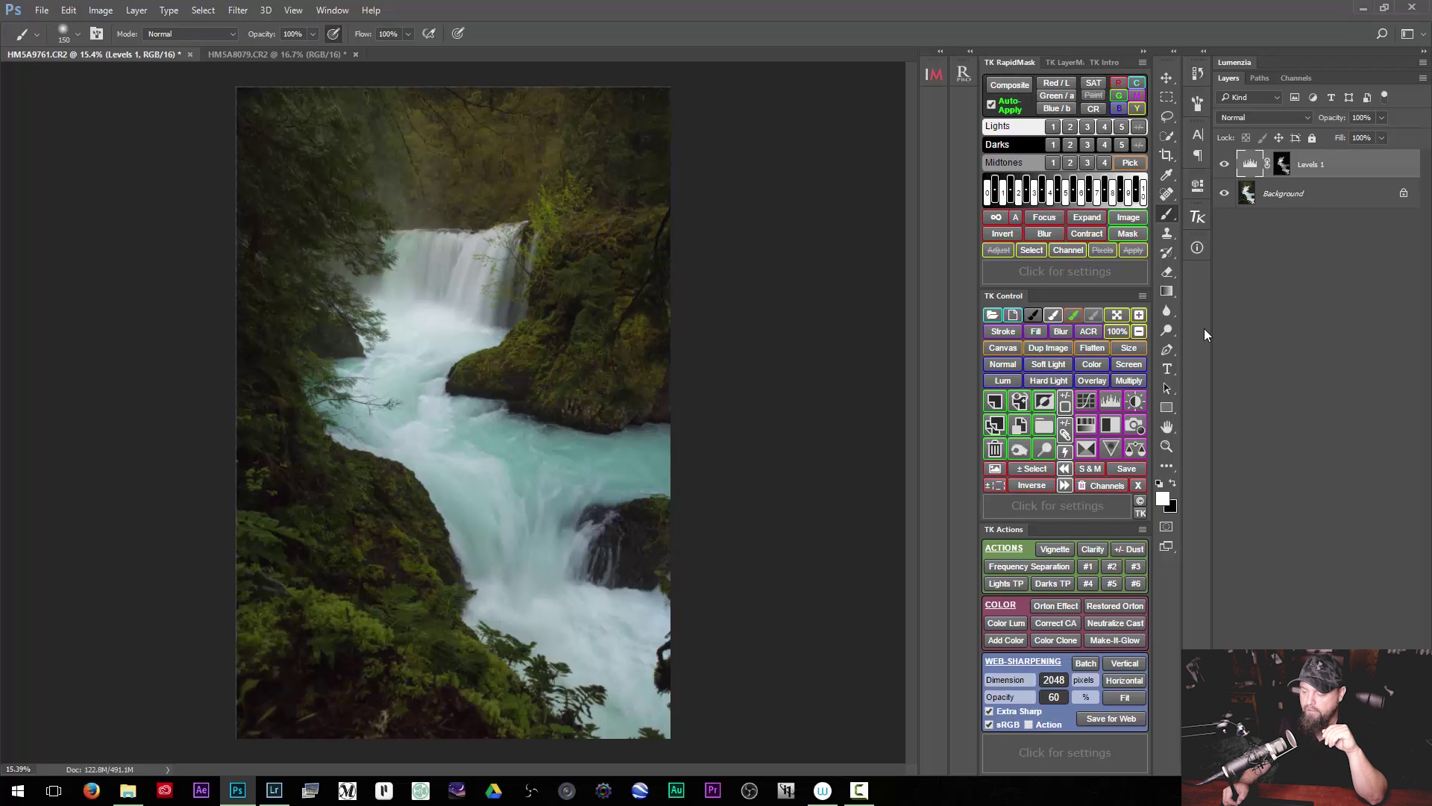
Add a blank layer in Multiply mode and a white-paint dodge layer in Overlay mode above the Levels layer
key("ctrl+shift+alt+n")
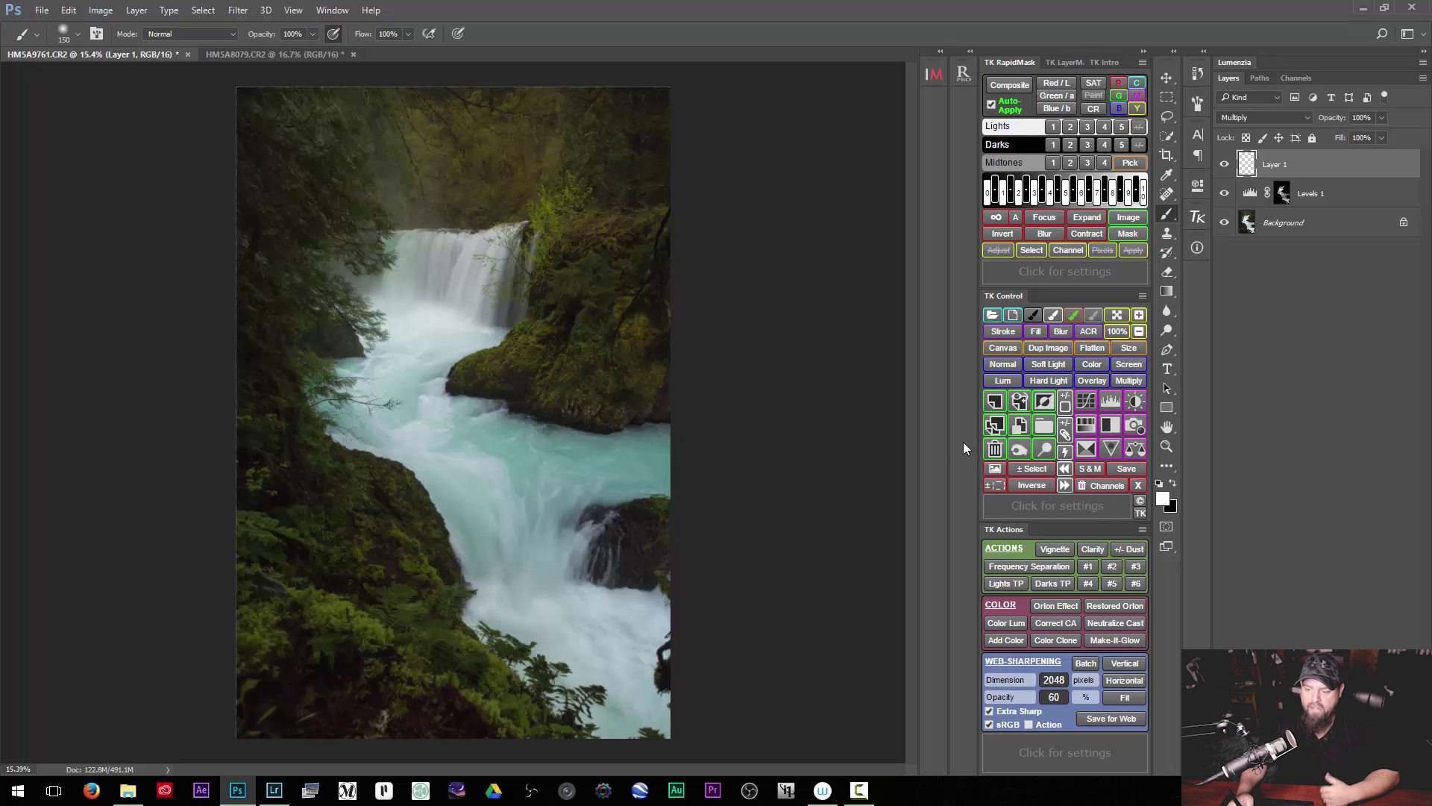
left_click(1048, 449)
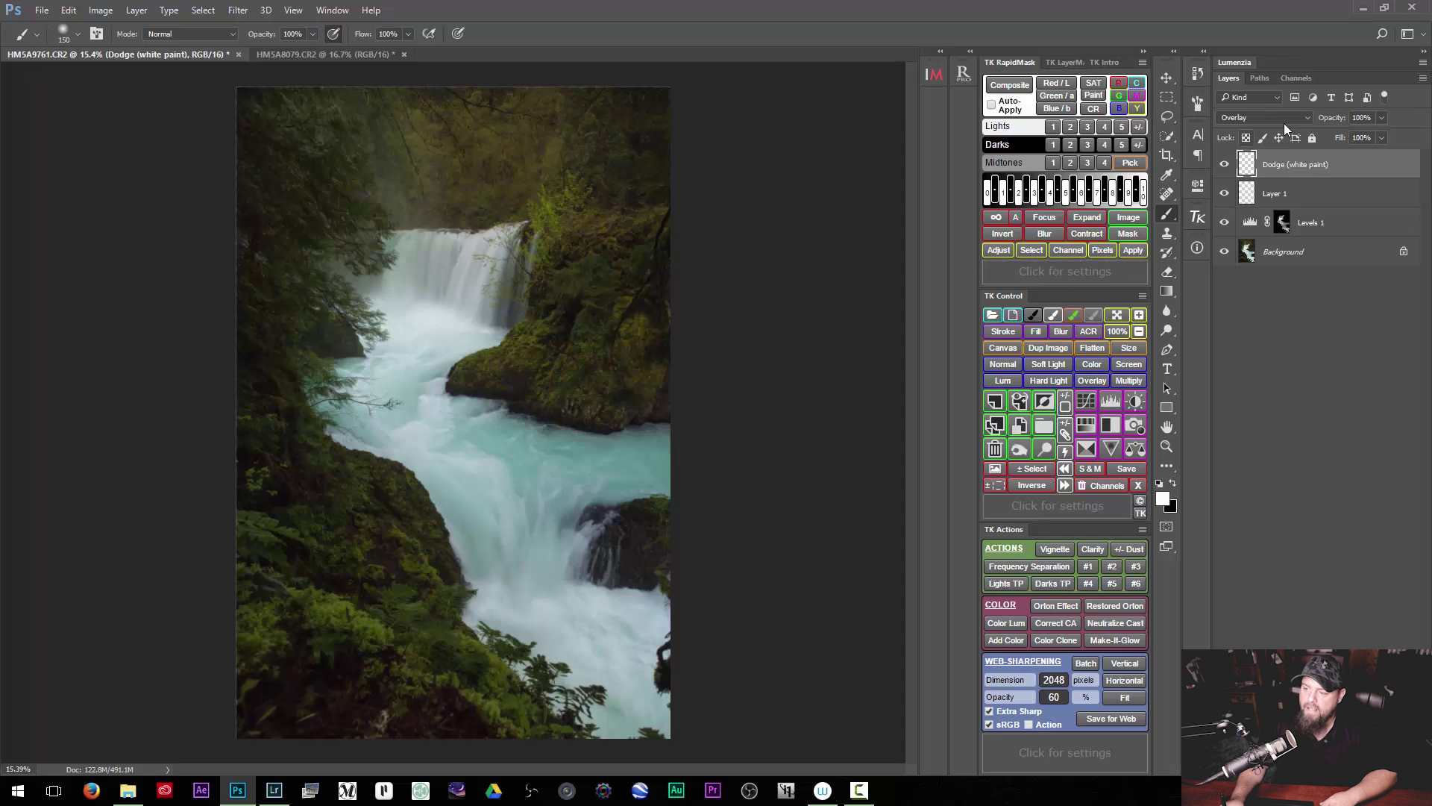
Load the Lights-1 mask as a selection and create a second white-paint dodge layer masked by it
left_click(1053, 128)
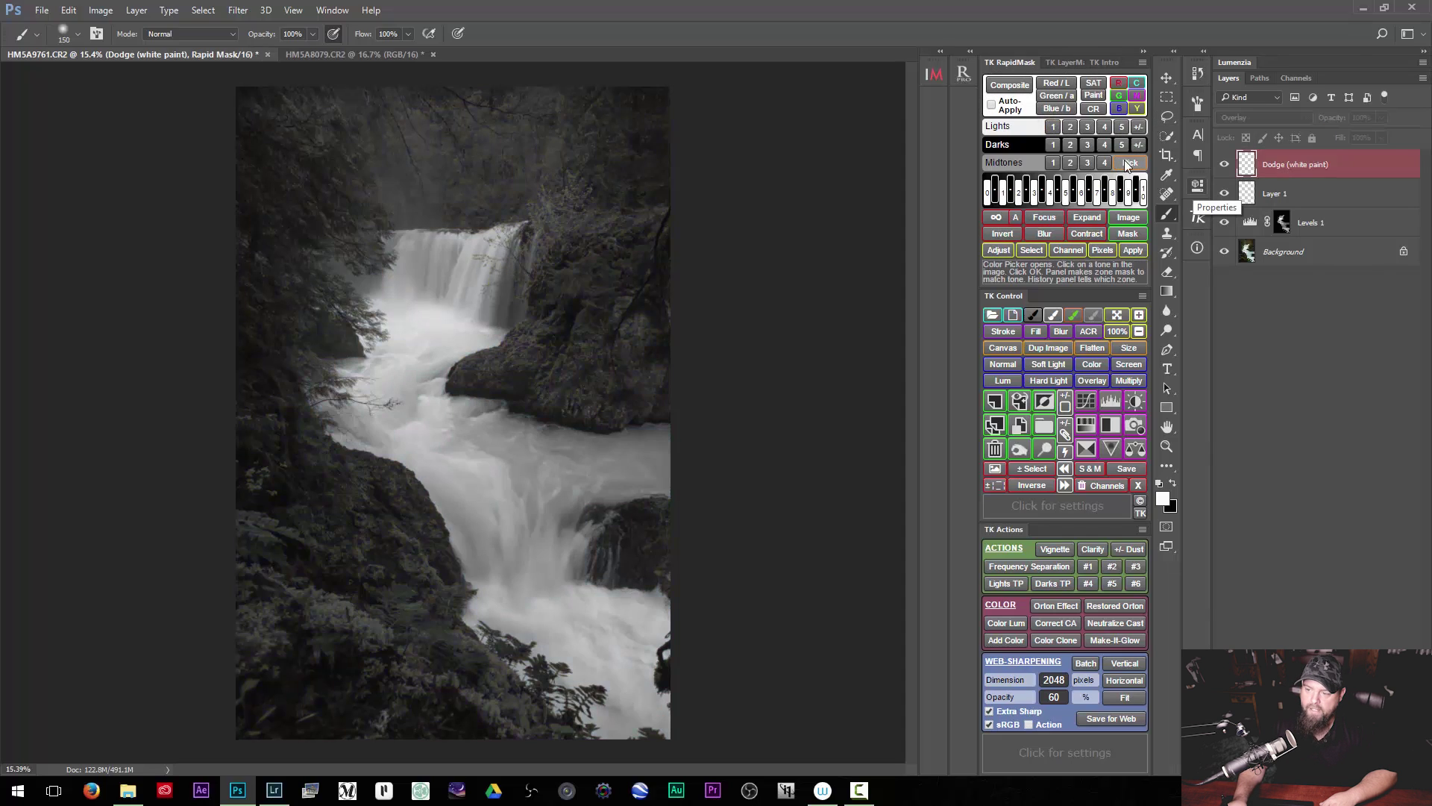
left_click(1033, 251)
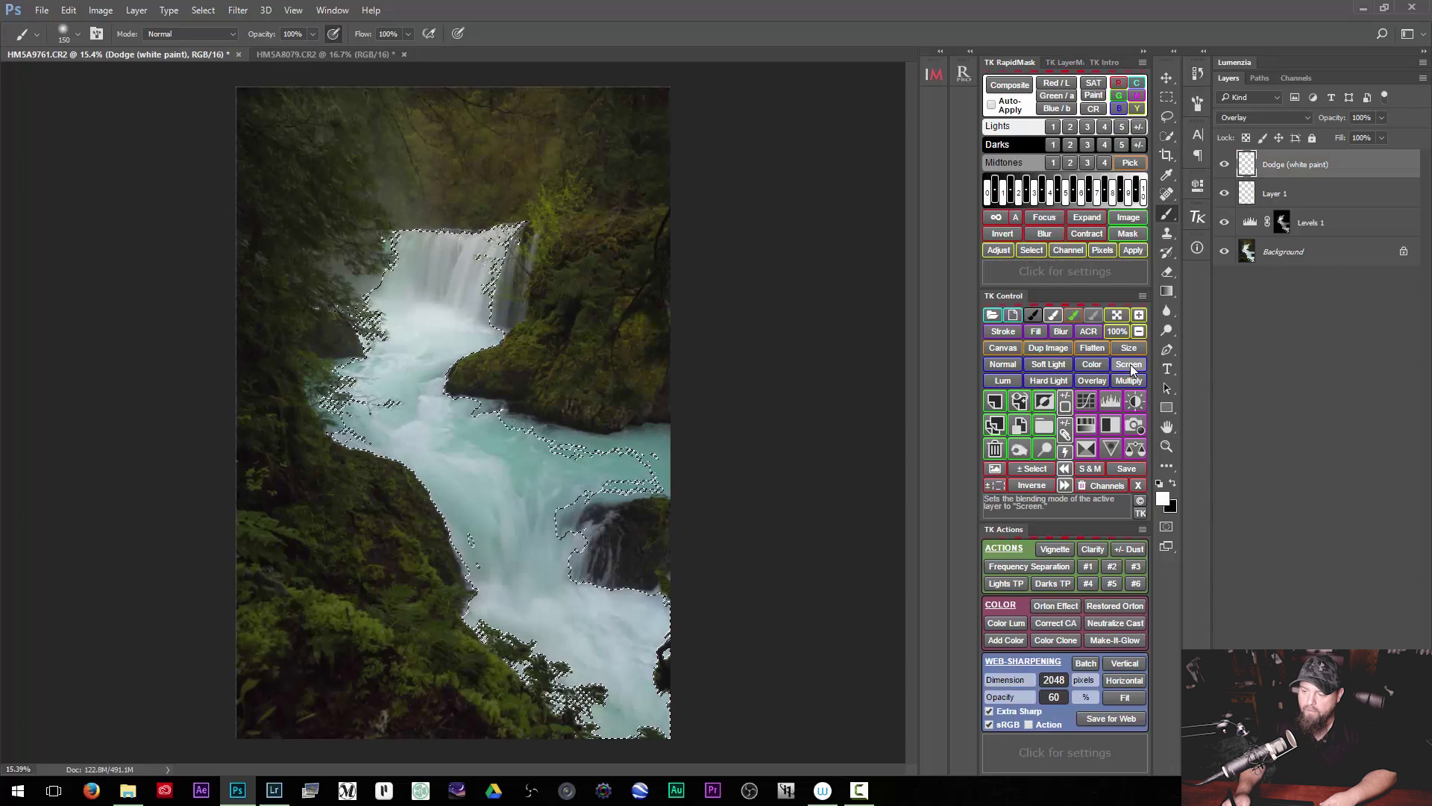
left_click(1043, 449)
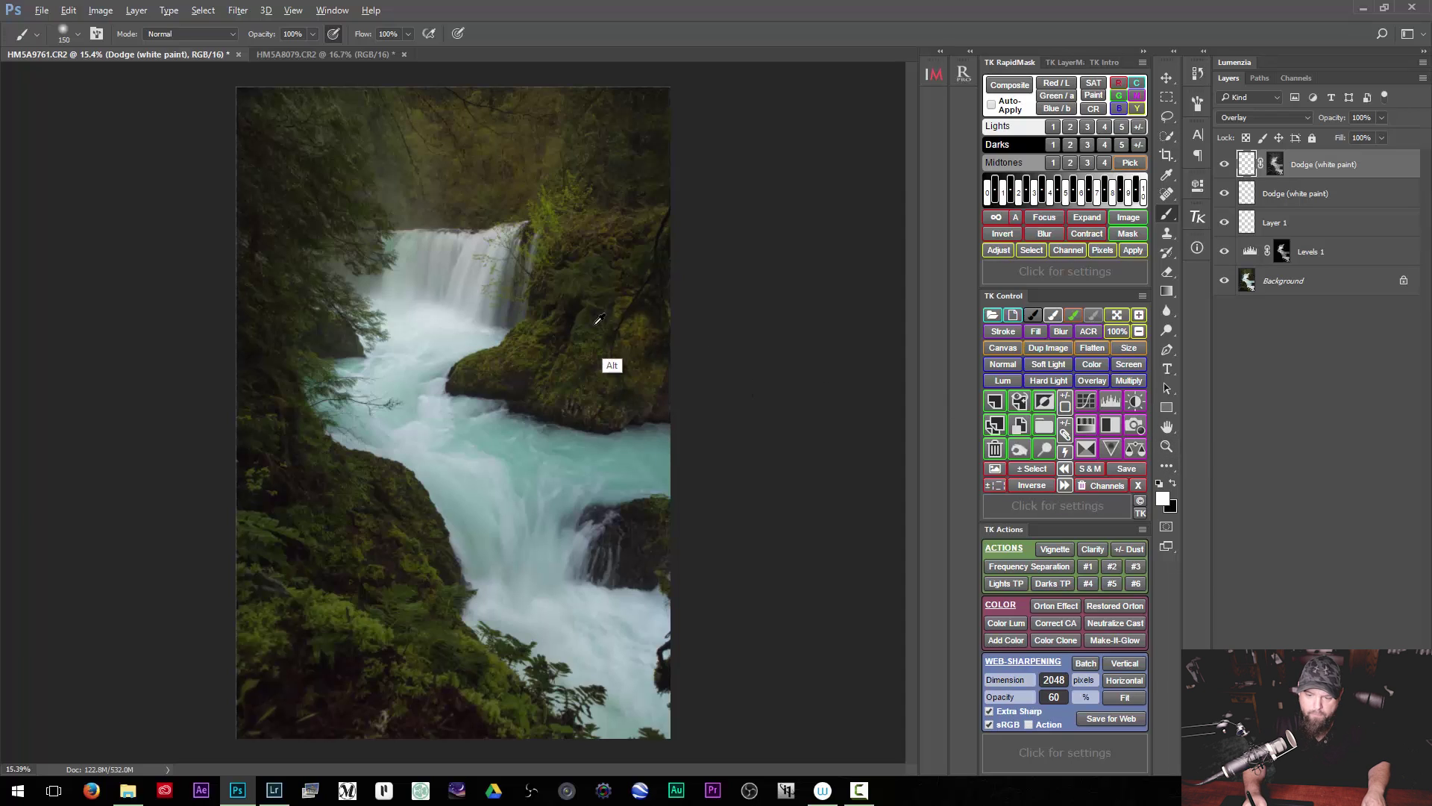
Set the foreground colour to a pale yellow for painting on the masked dodge layer
left_click(1163, 498)
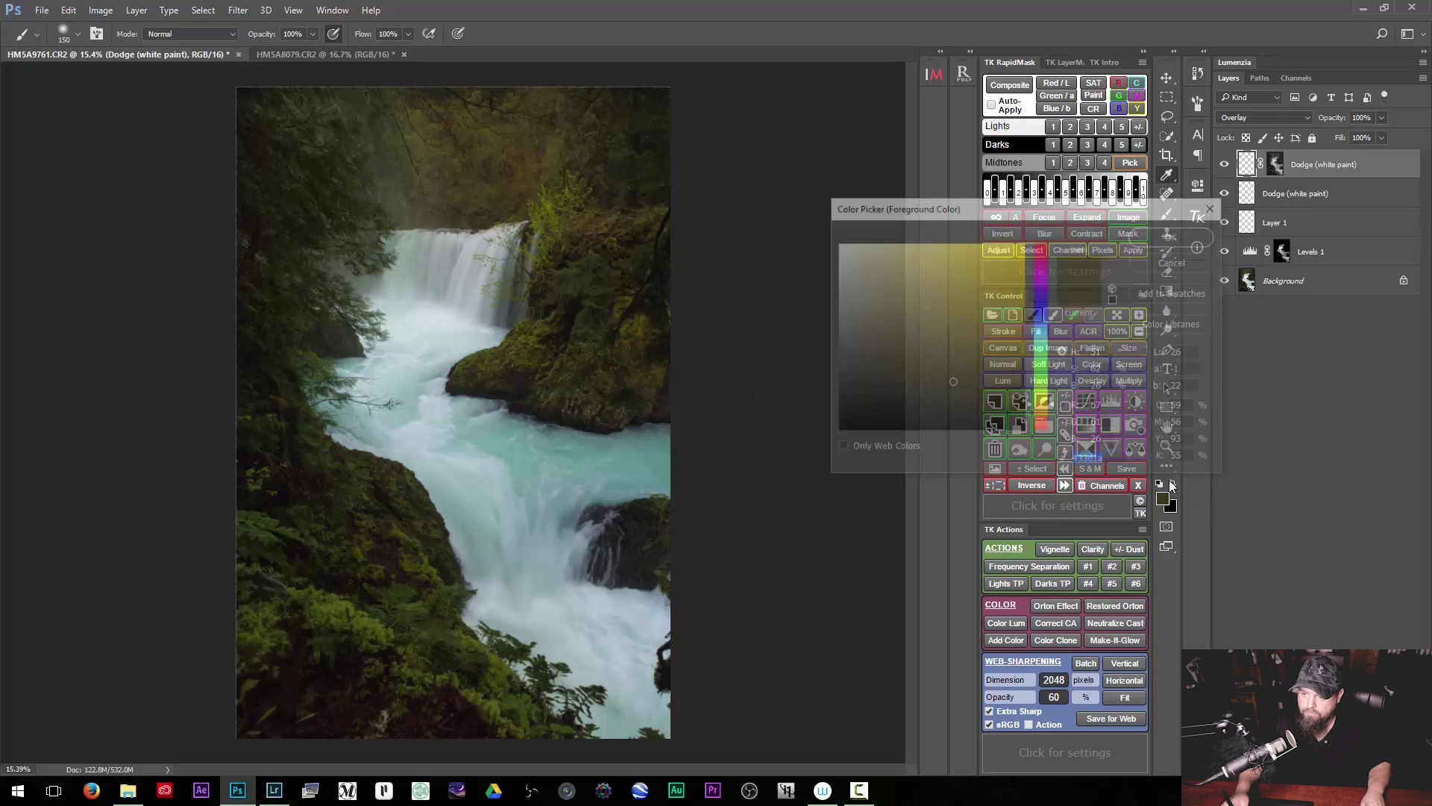
left_click(883, 243)
left_click(1174, 236)
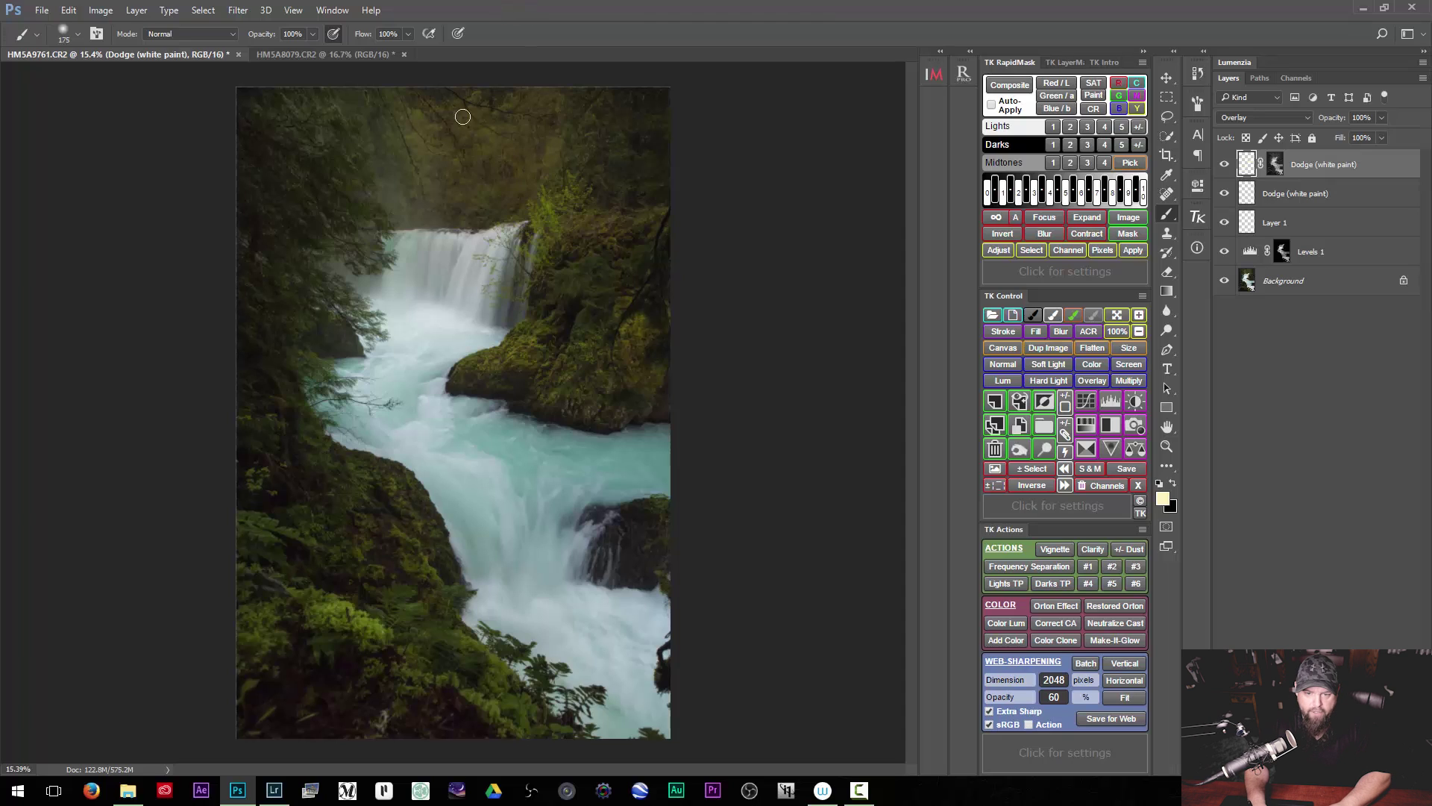
Paint pale yellow light over the trees above the waterfall with a much larger brush, and inspect the dodge layer's luminosity mask
key("bracketright")
key("bracketright")
key("bracketright")
key("bracketright")
key("bracketright")
key("bracketright")
key("bracketright")
key("bracketright")
key("bracketright")
key("bracketright")
left_click_drag(462, 117, 514, 100)
key("bracketleft")
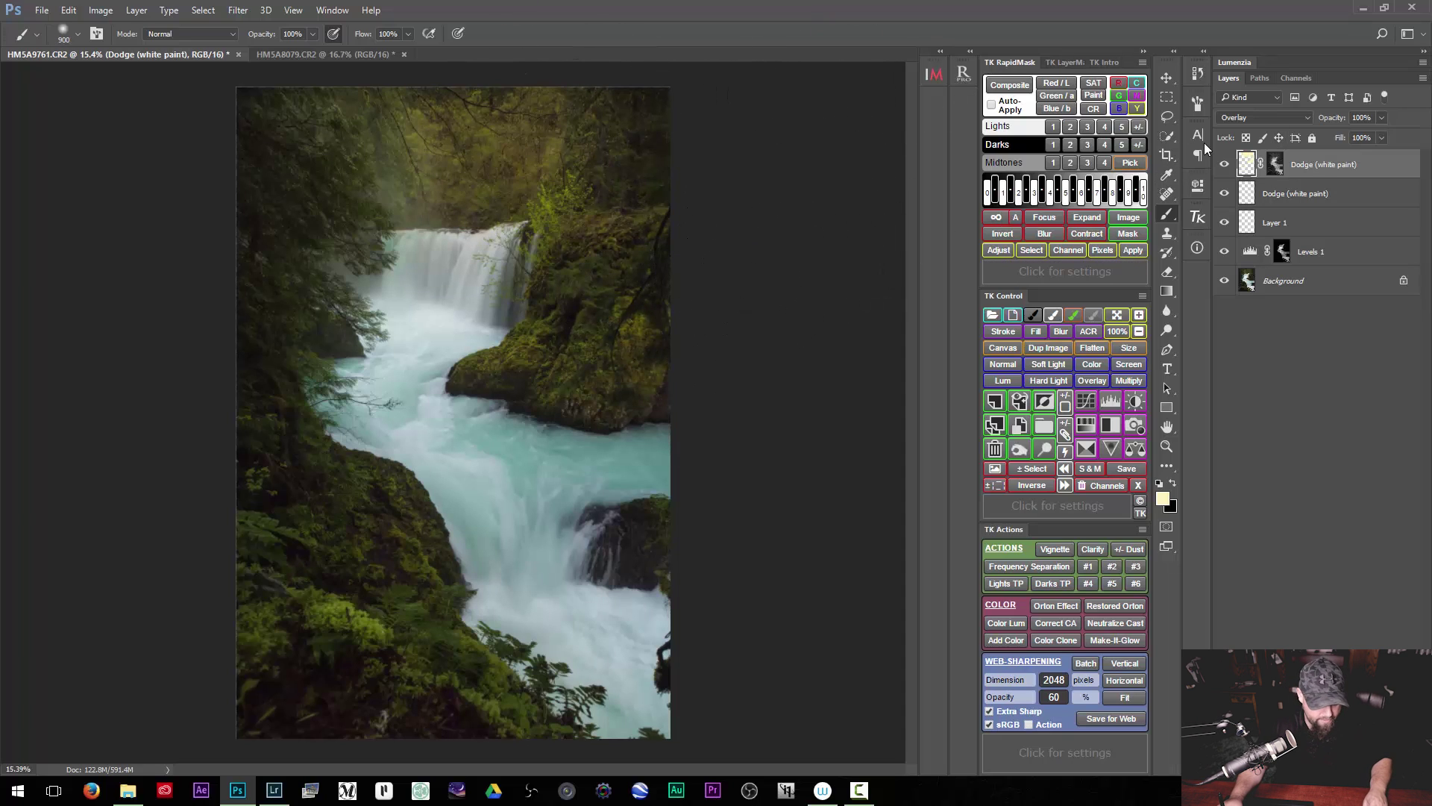
left_click(1275, 164, "alt")
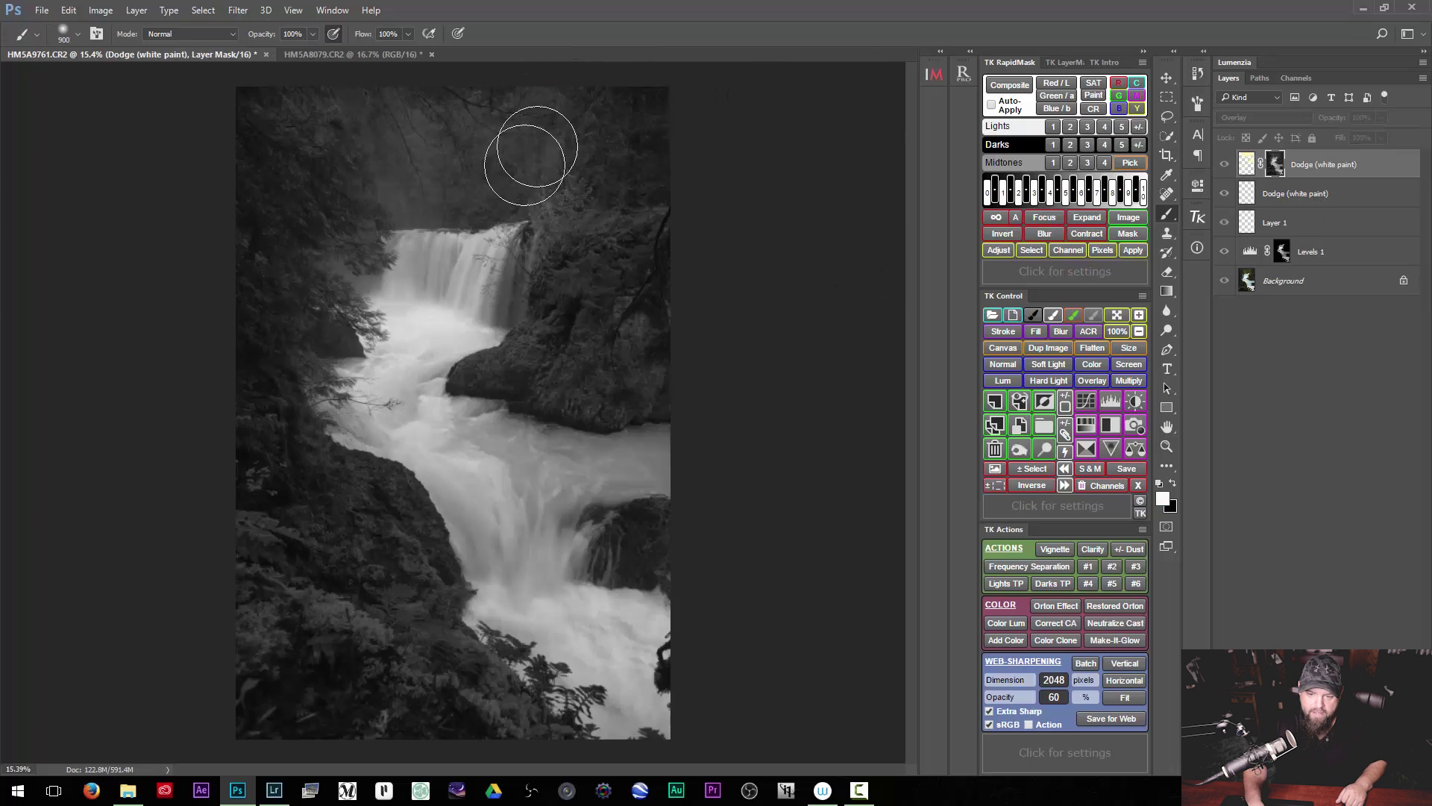
key("ctrl+2")
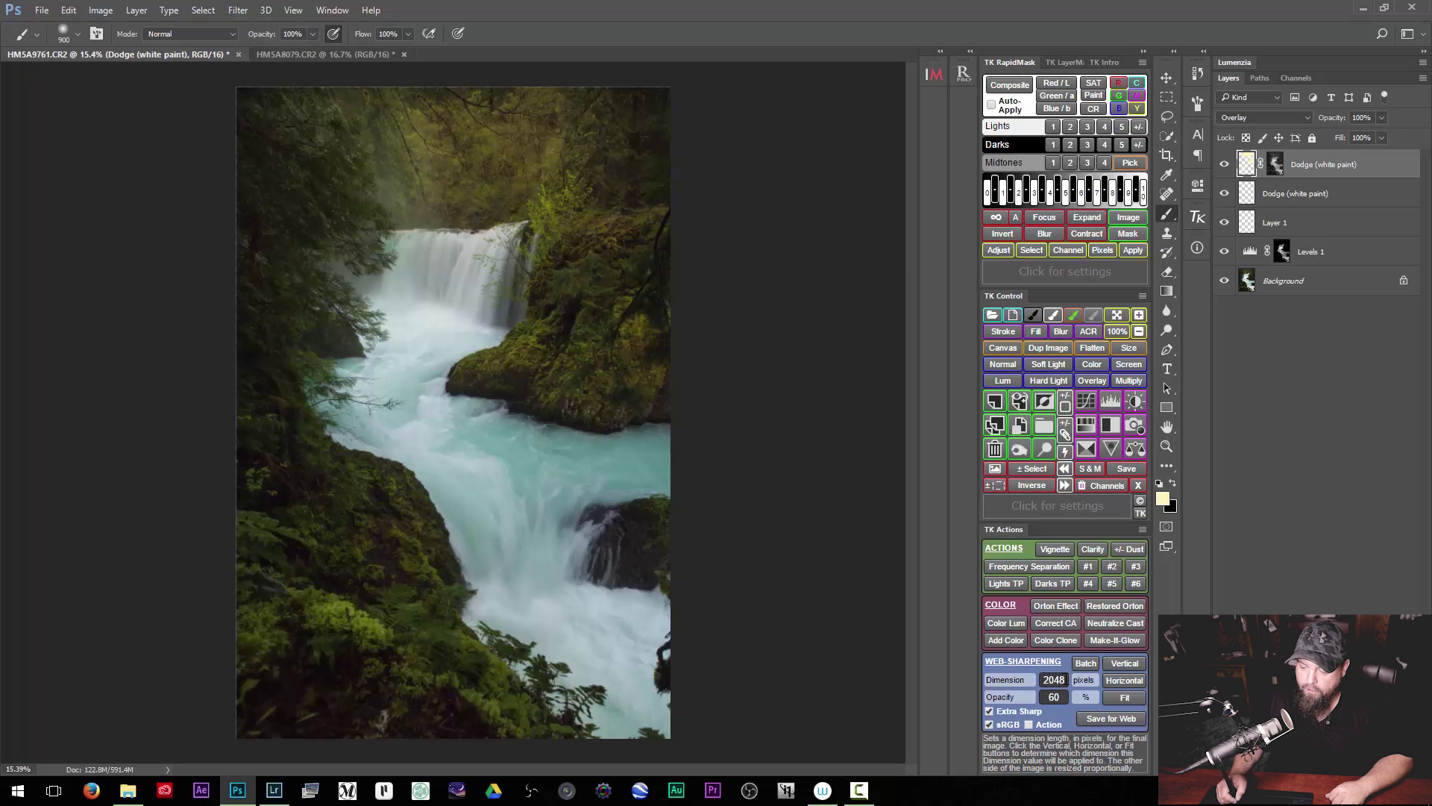
Set the web-sharpening opacity to 65% and create a web-sharpened copy sized to 2048 pixels vertically
left_click(1063, 699)
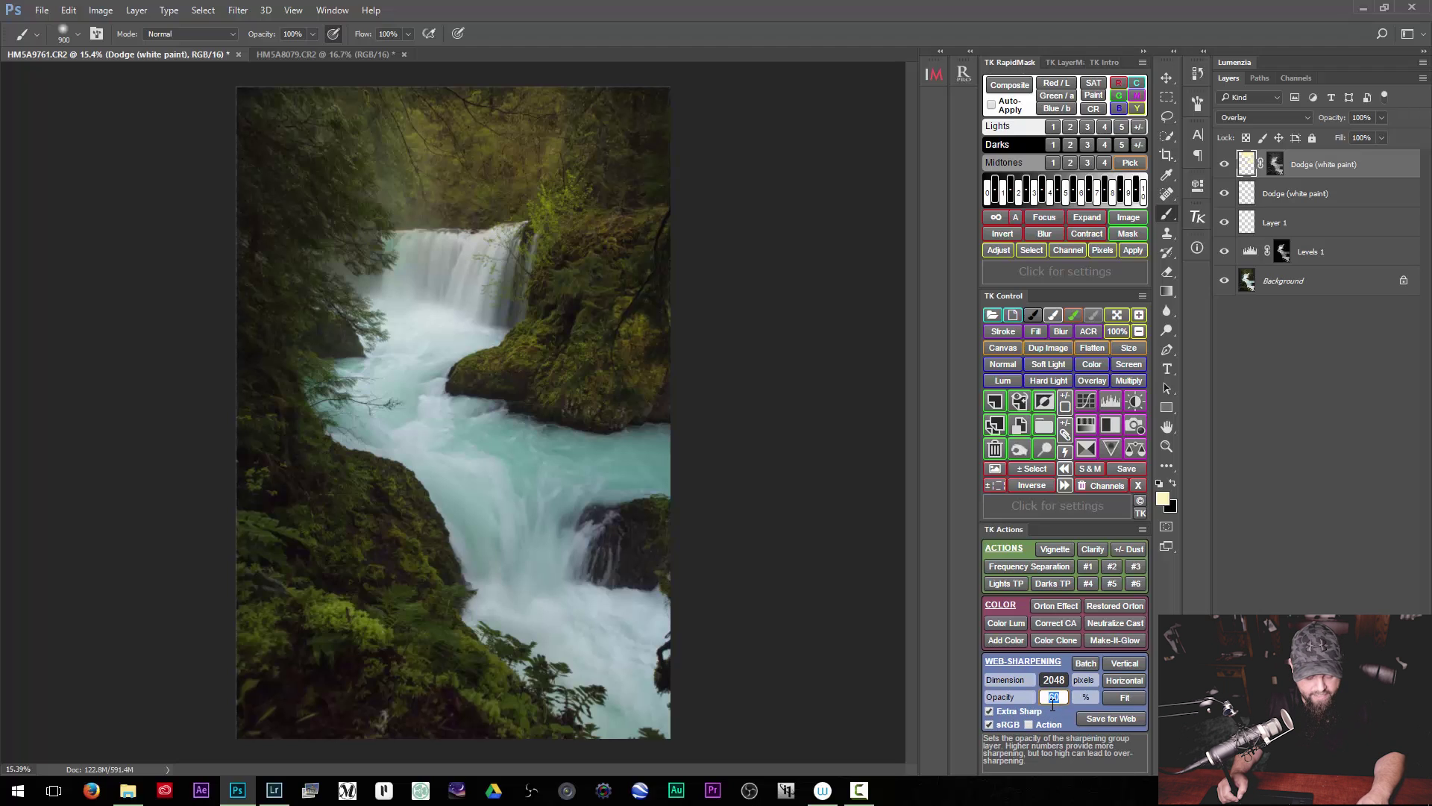
type("6")
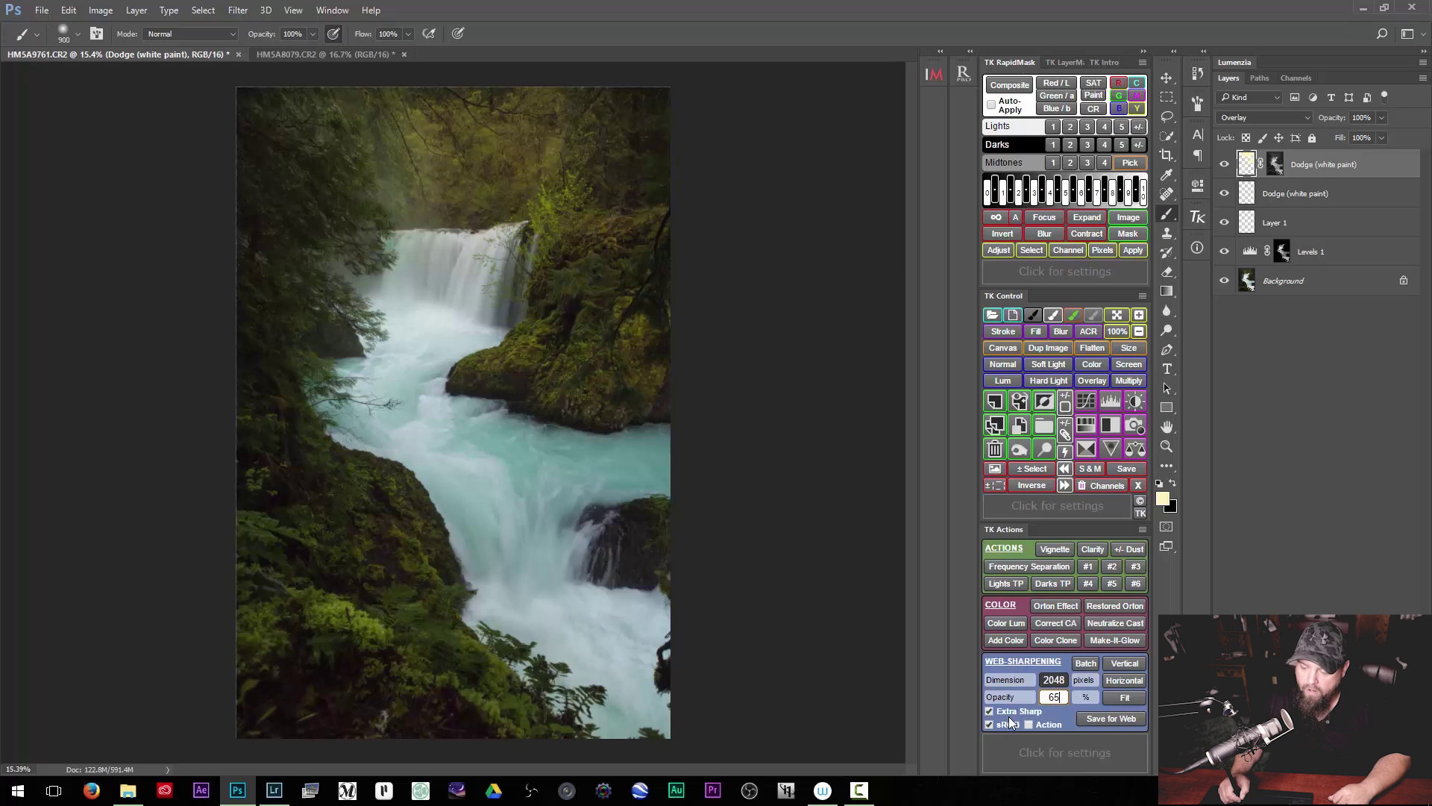
left_click(1134, 664)
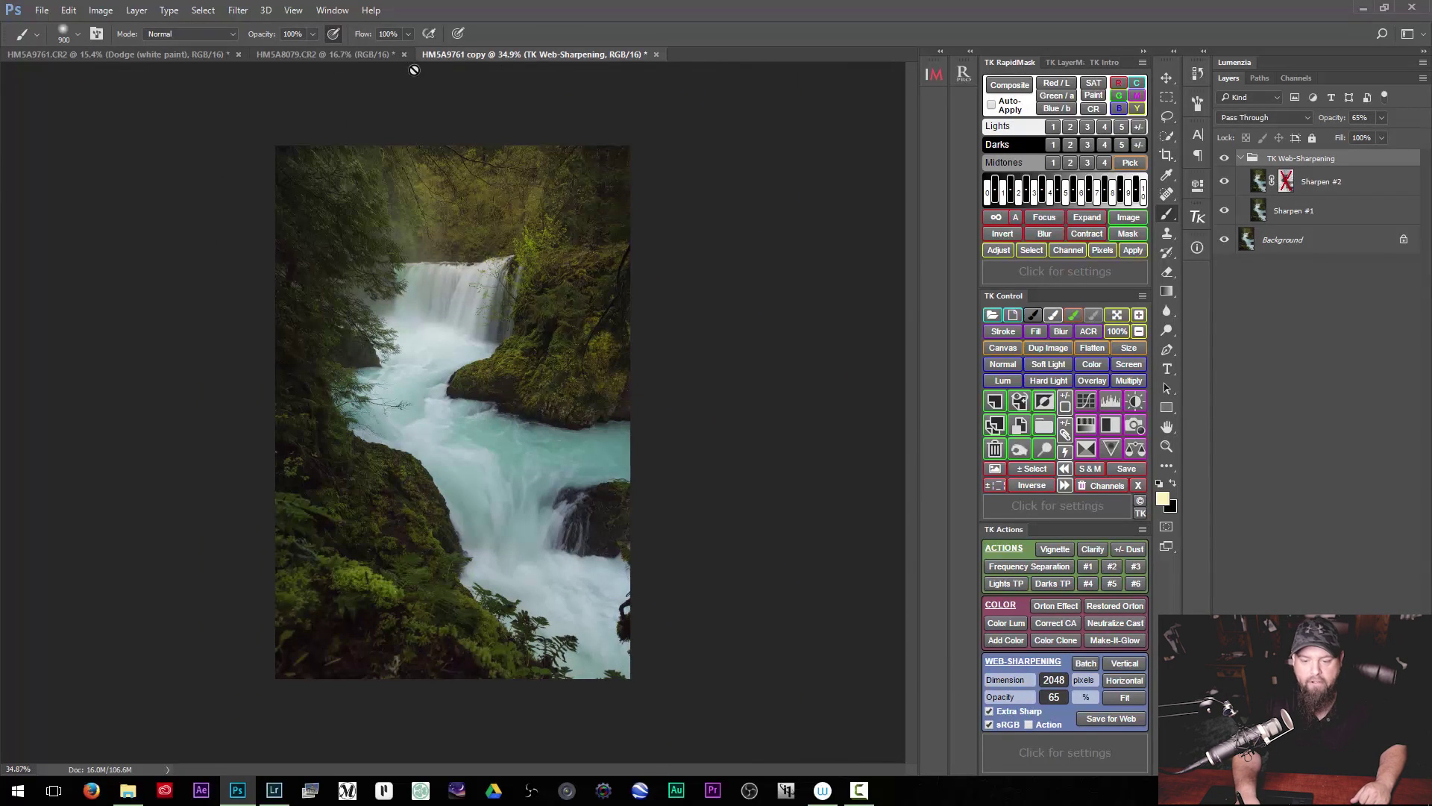
Add a white layer mask to the TK Web-Sharpening group and paint small black spots on it with a reduced brush
mouse_move(455, 386)
left_mouse_down()
mouse_move(537, 382)
mouse_move(467, 383)
left_mouse_up()
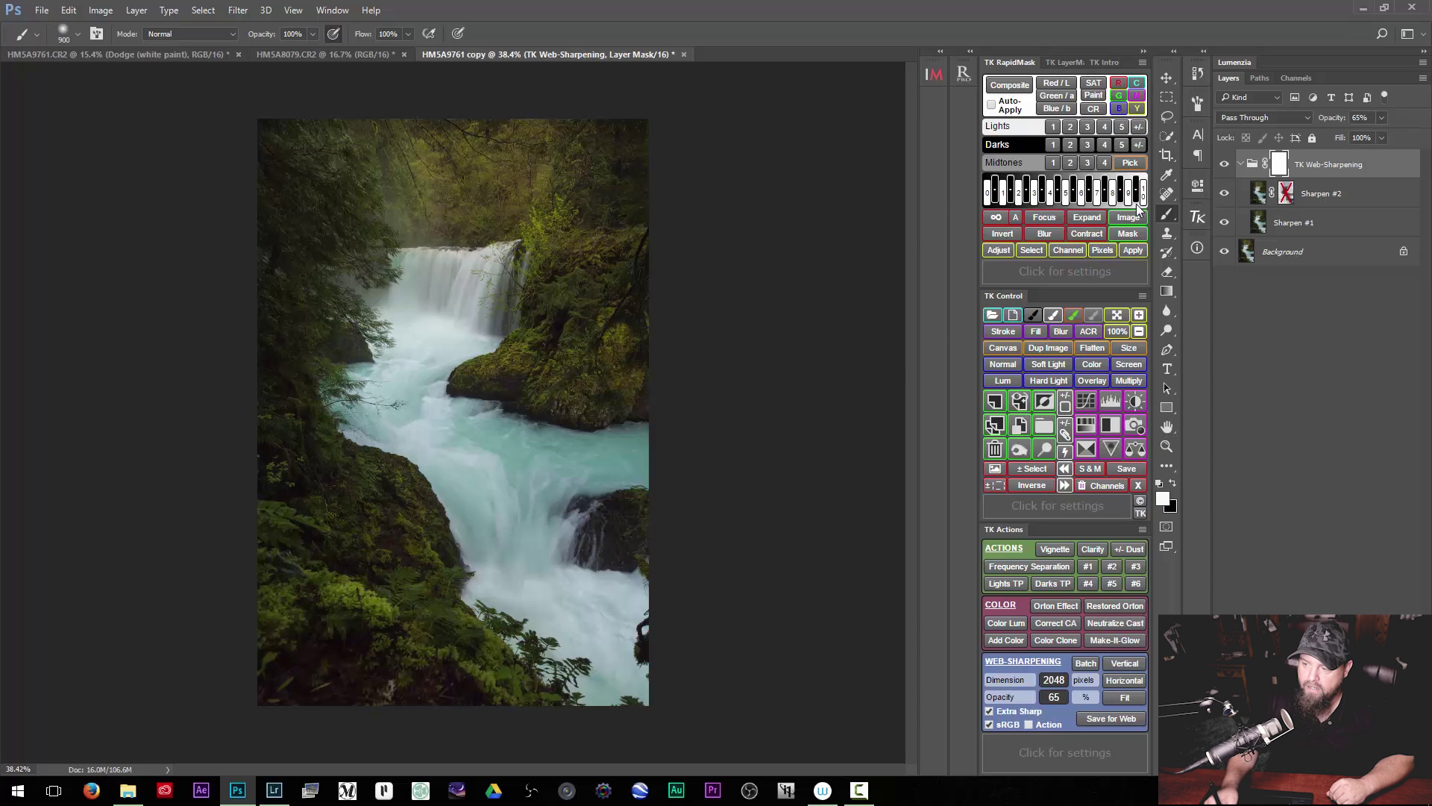
key("x")
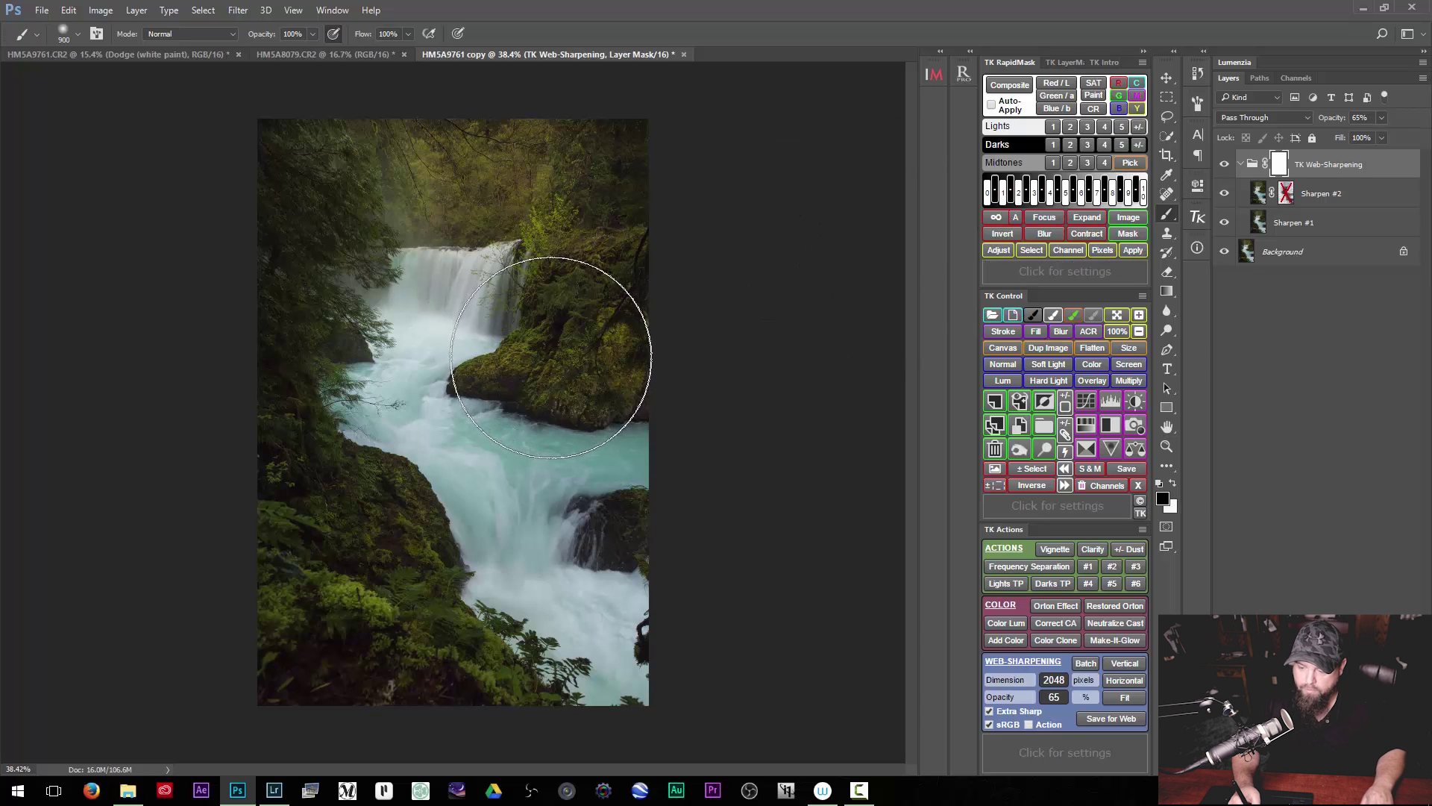
key("bracketleft")
key("bracketleft")
key("bracketleft")
key("bracketleft")
key("bracketleft")
key("bracketleft")
key("bracketleft")
key("bracketleft")
key("bracketleft")
key("bracketleft")
key("bracketleft")
key("bracketleft")
key("bracketleft")
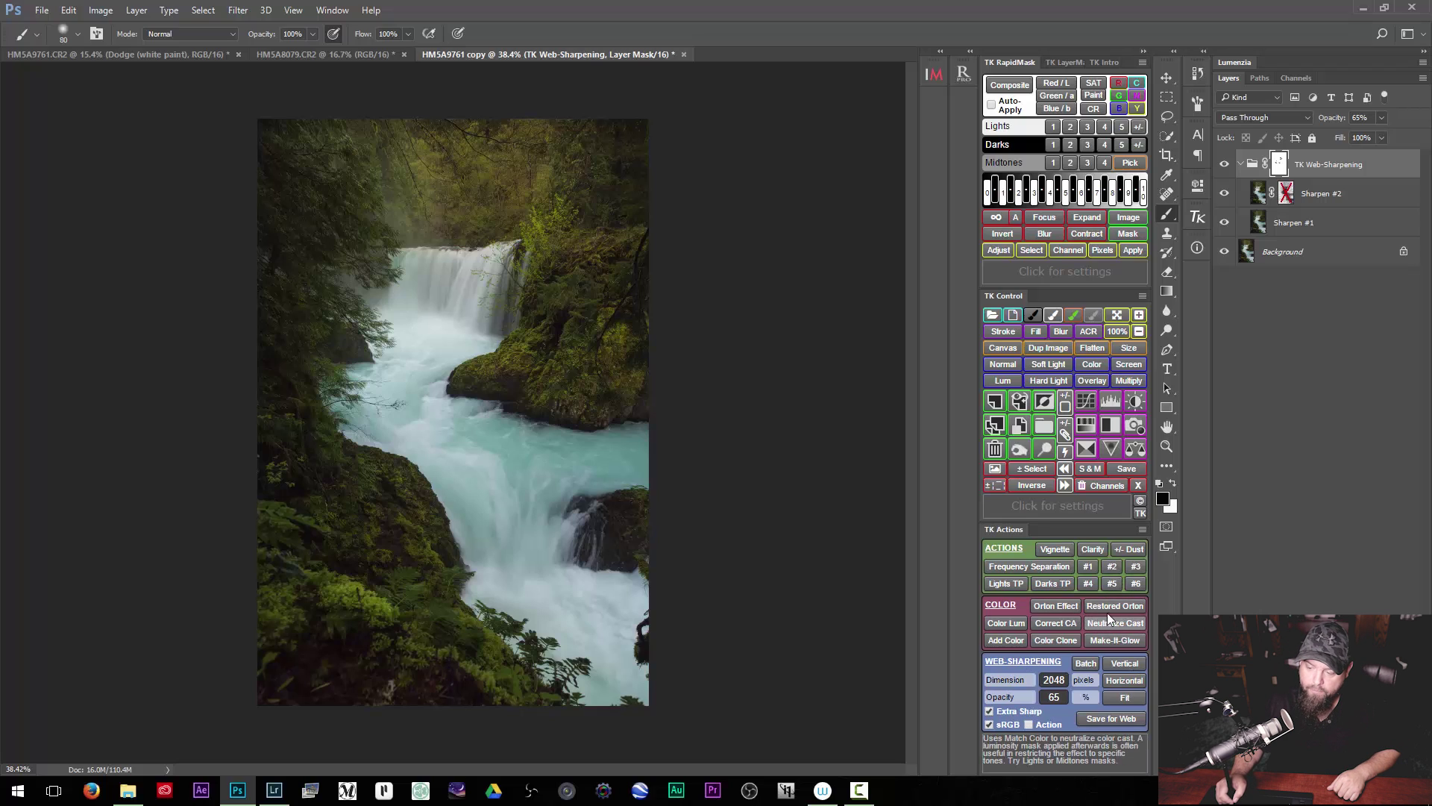
Run the custom action that adds the signature layer, and move the signature to the bottom edge of the photo
left_click(1089, 569)
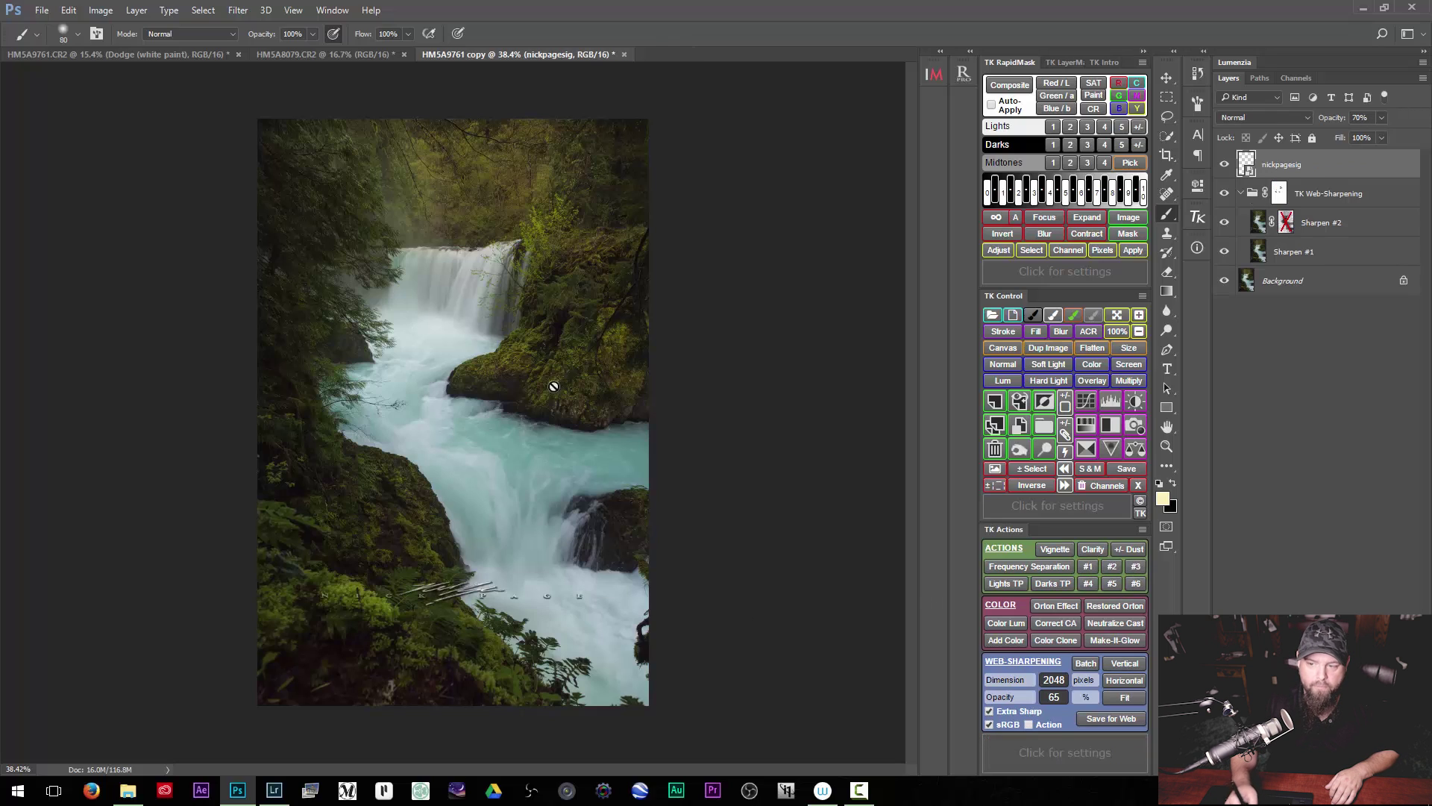
key("v")
left_click_drag(458, 598, 458, 698)
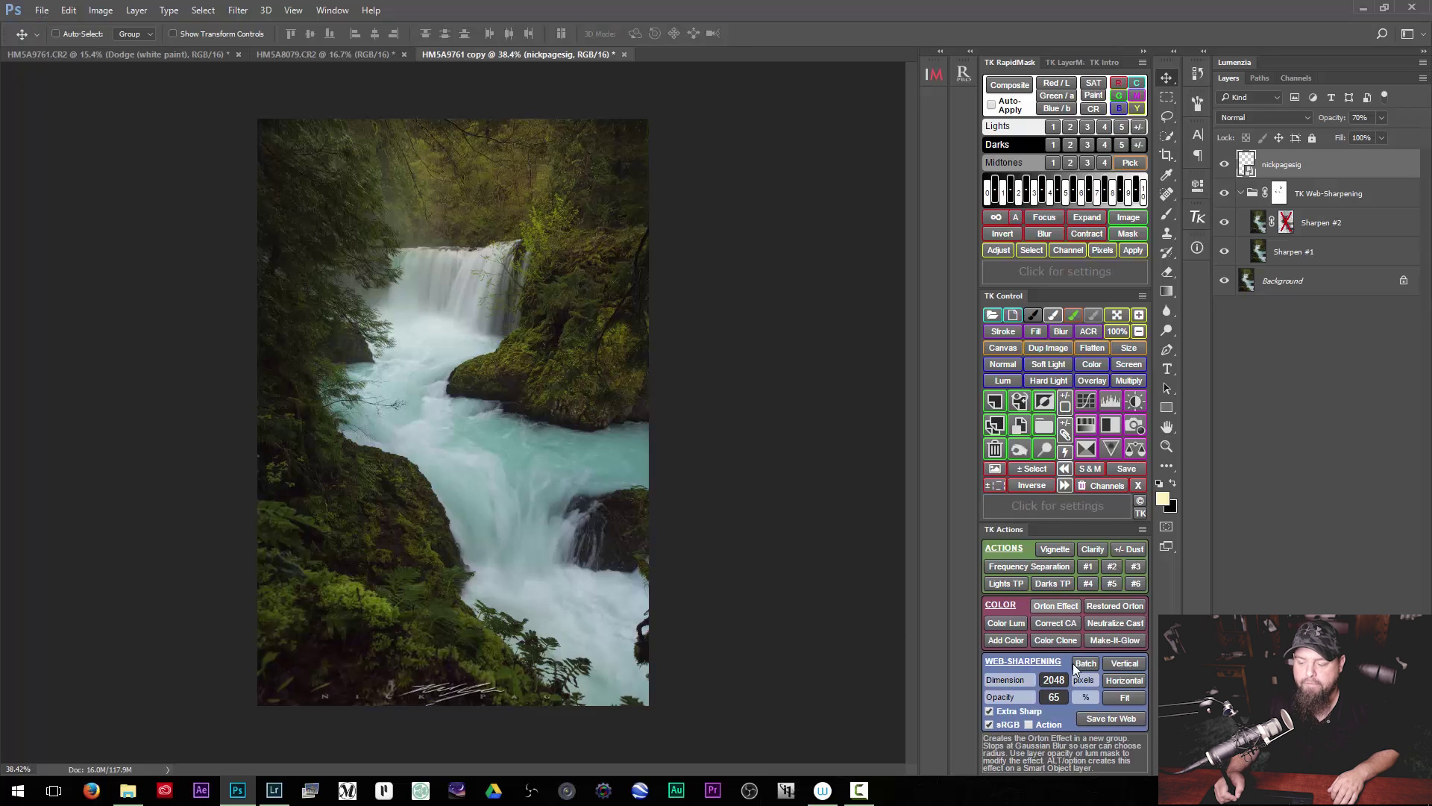
Save the sharpened copy for the web as a maximum-quality JPEG at 100, converted to sRGB
left_click(1134, 717)
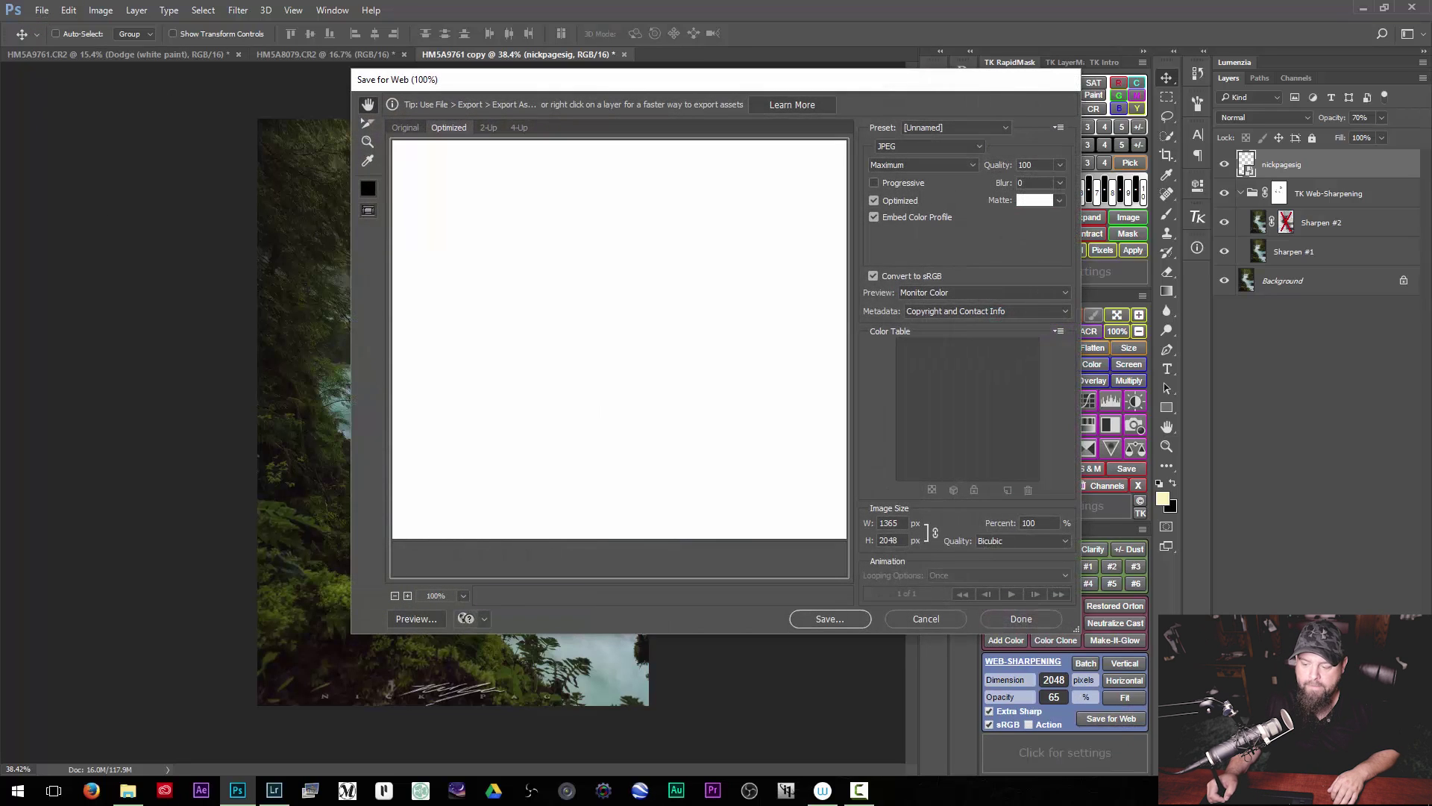
left_click(935, 617)
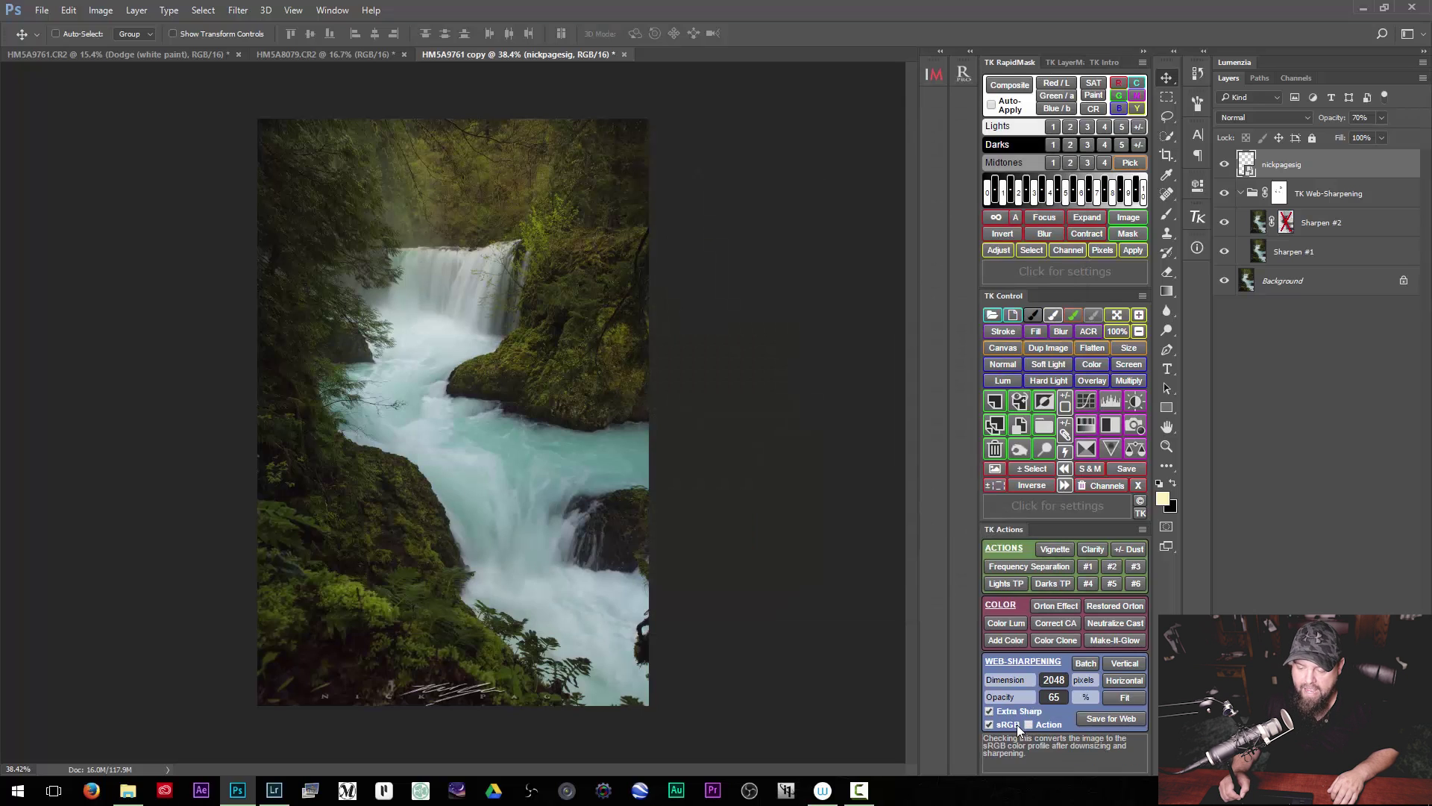
mouse_move(1043, 731)
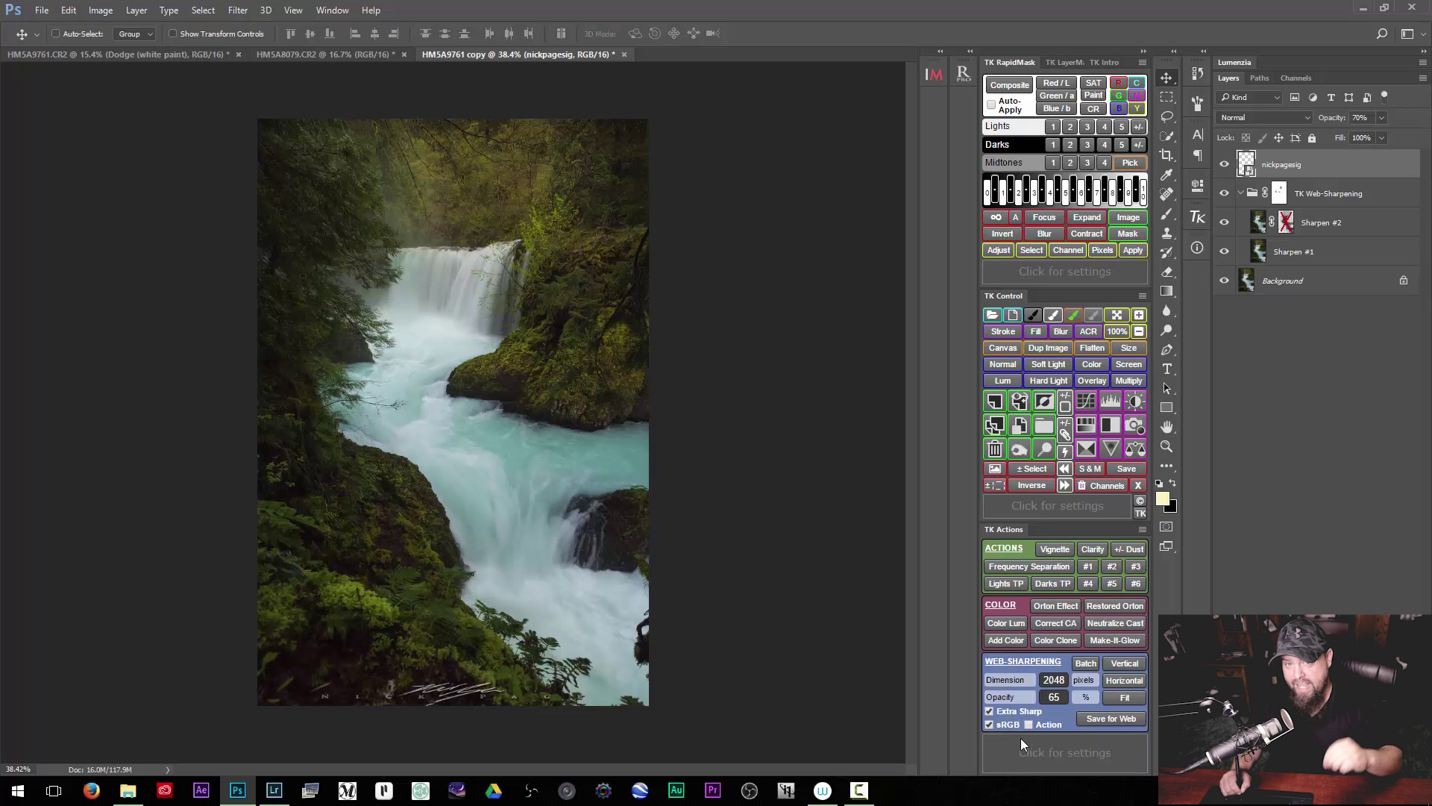
left_click(1121, 717)
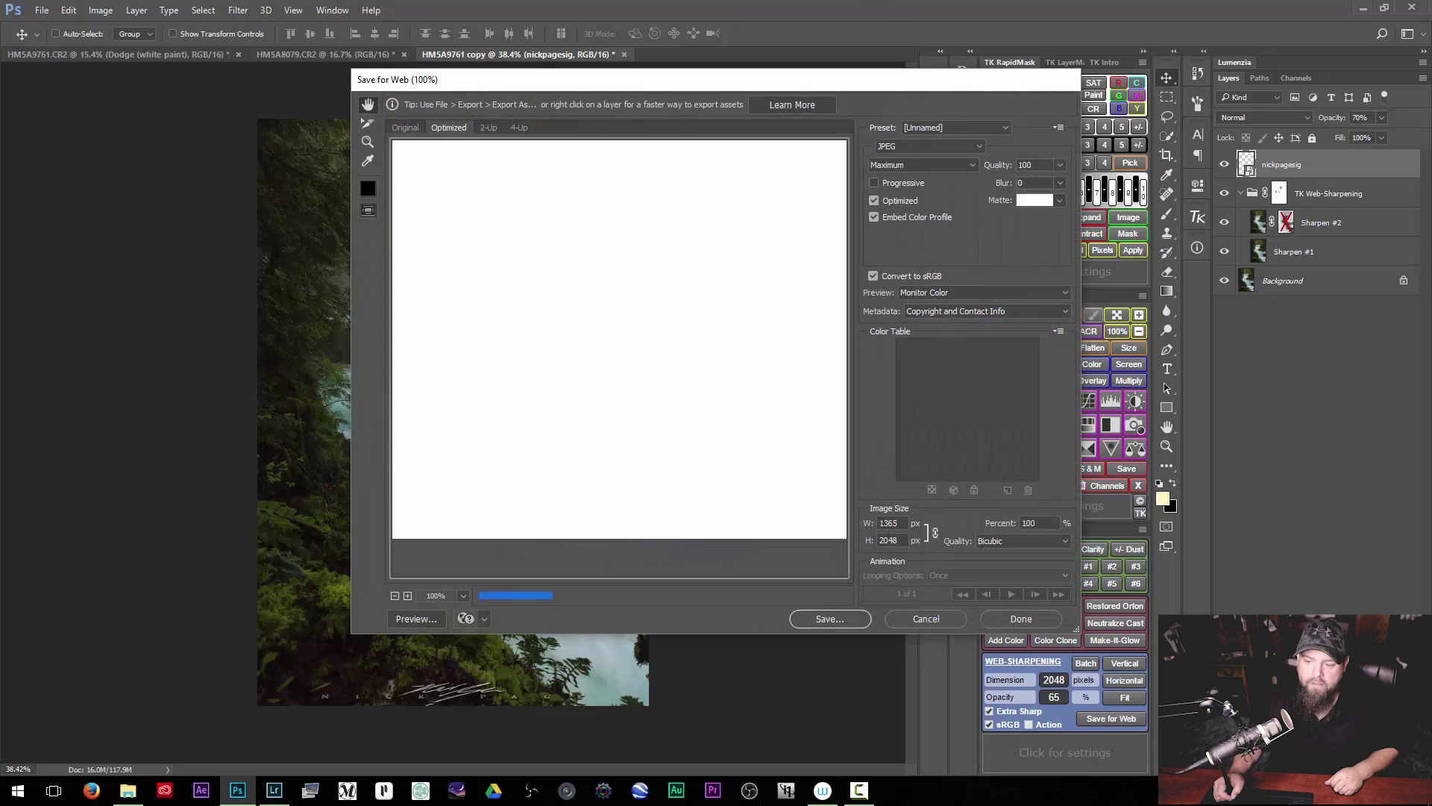
left_click(843, 619)
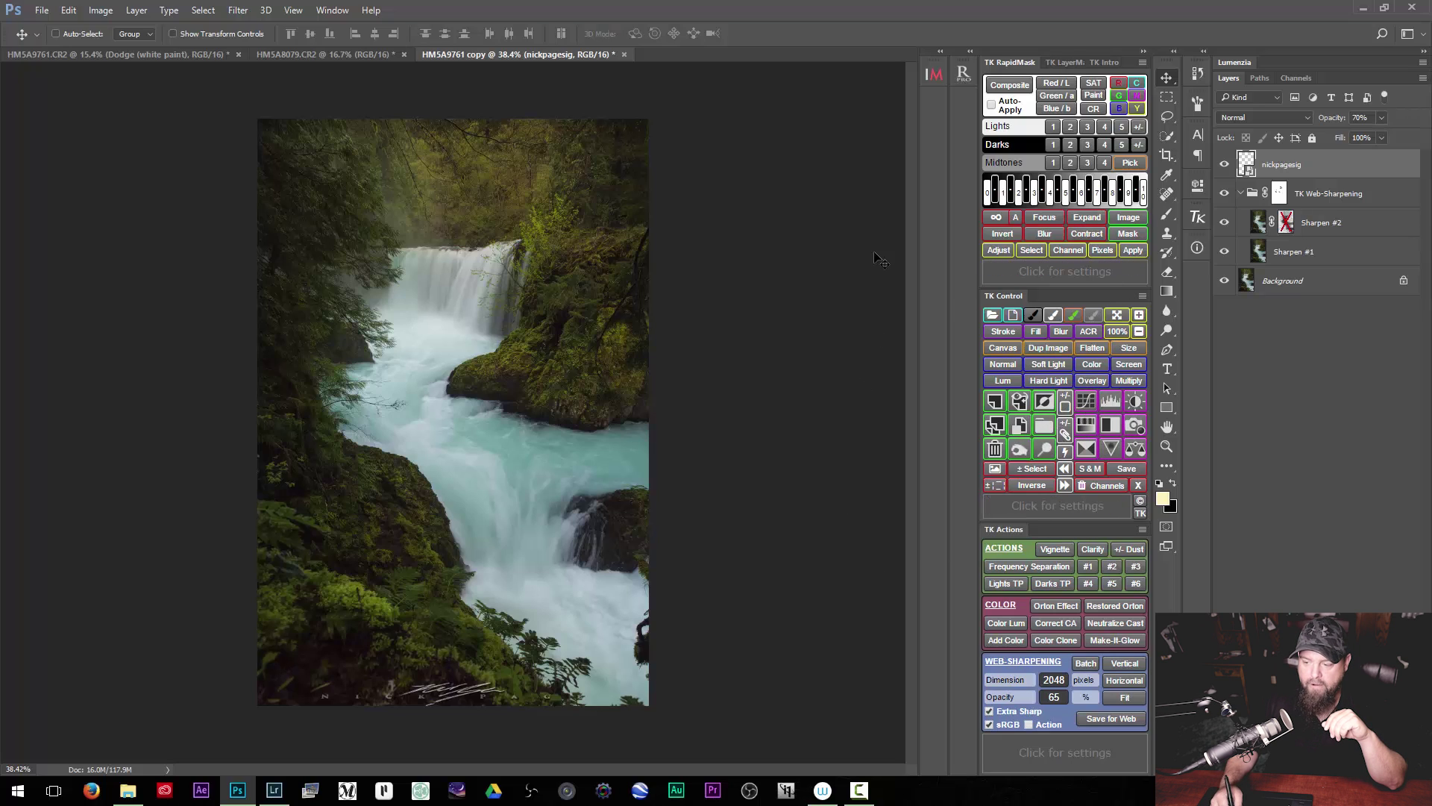
Add Curves and Levels adjustment layers above the signature, and delete a trial white-paint dodge layer
left_click(1086, 402)
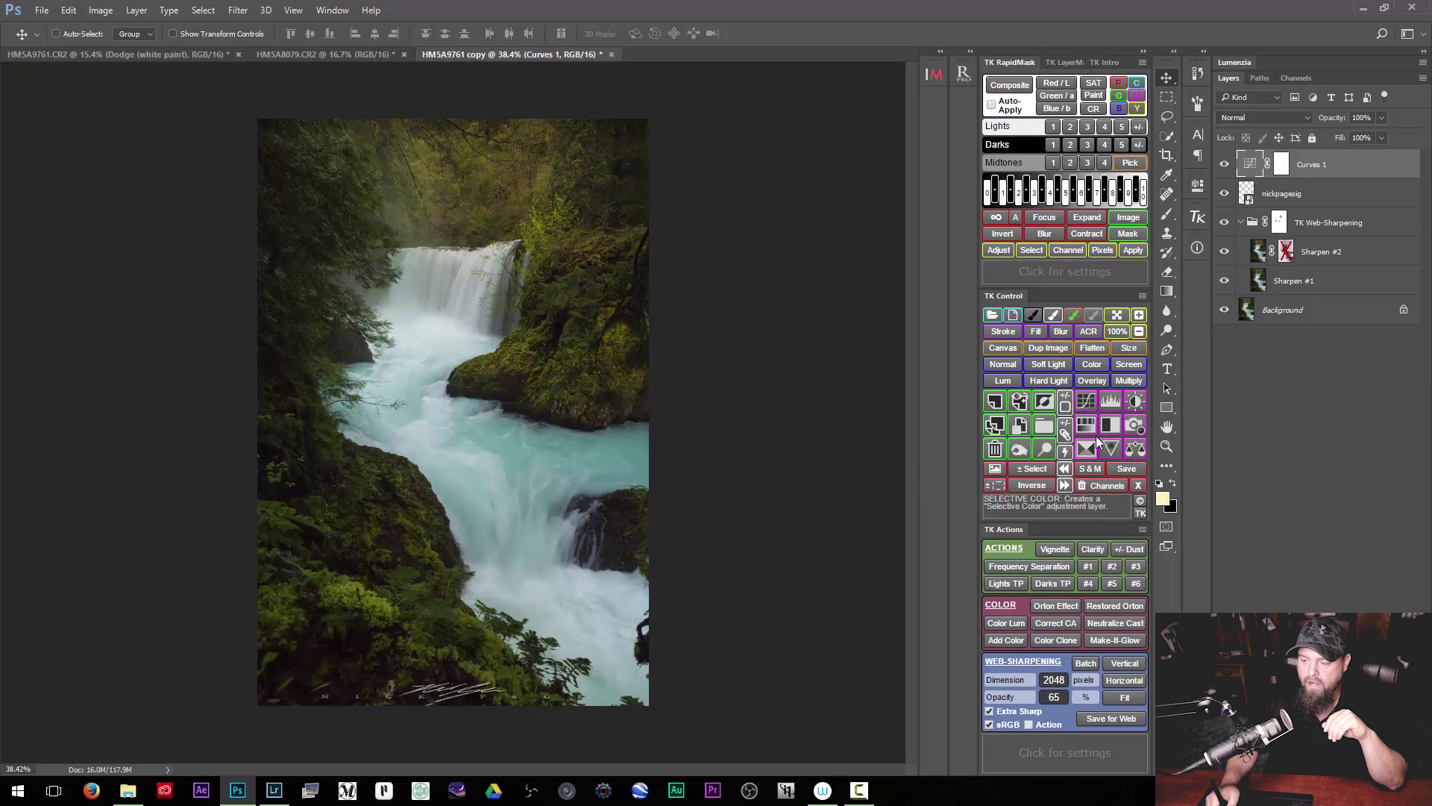
left_click(1110, 405)
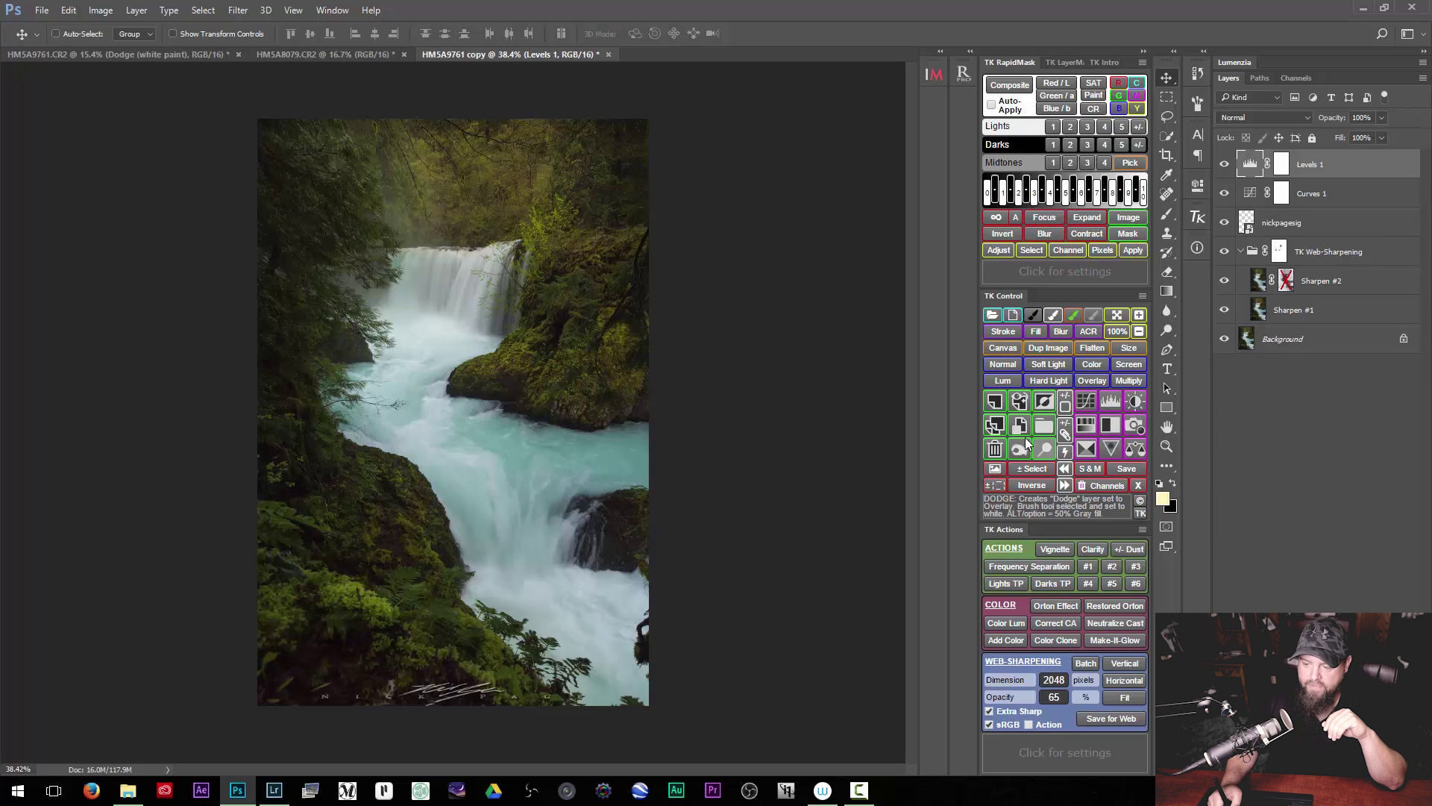
left_click(1047, 449)
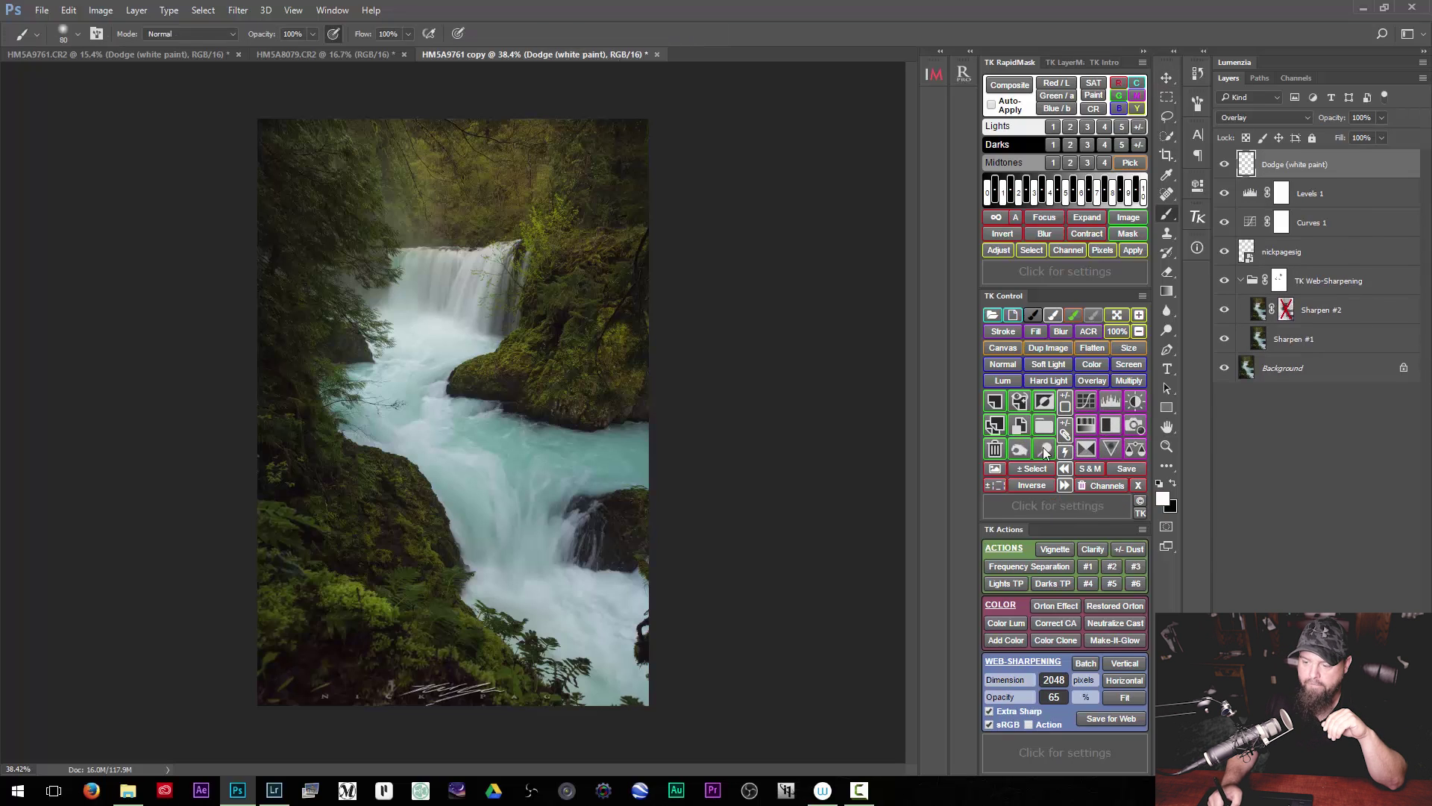
left_click(995, 450)
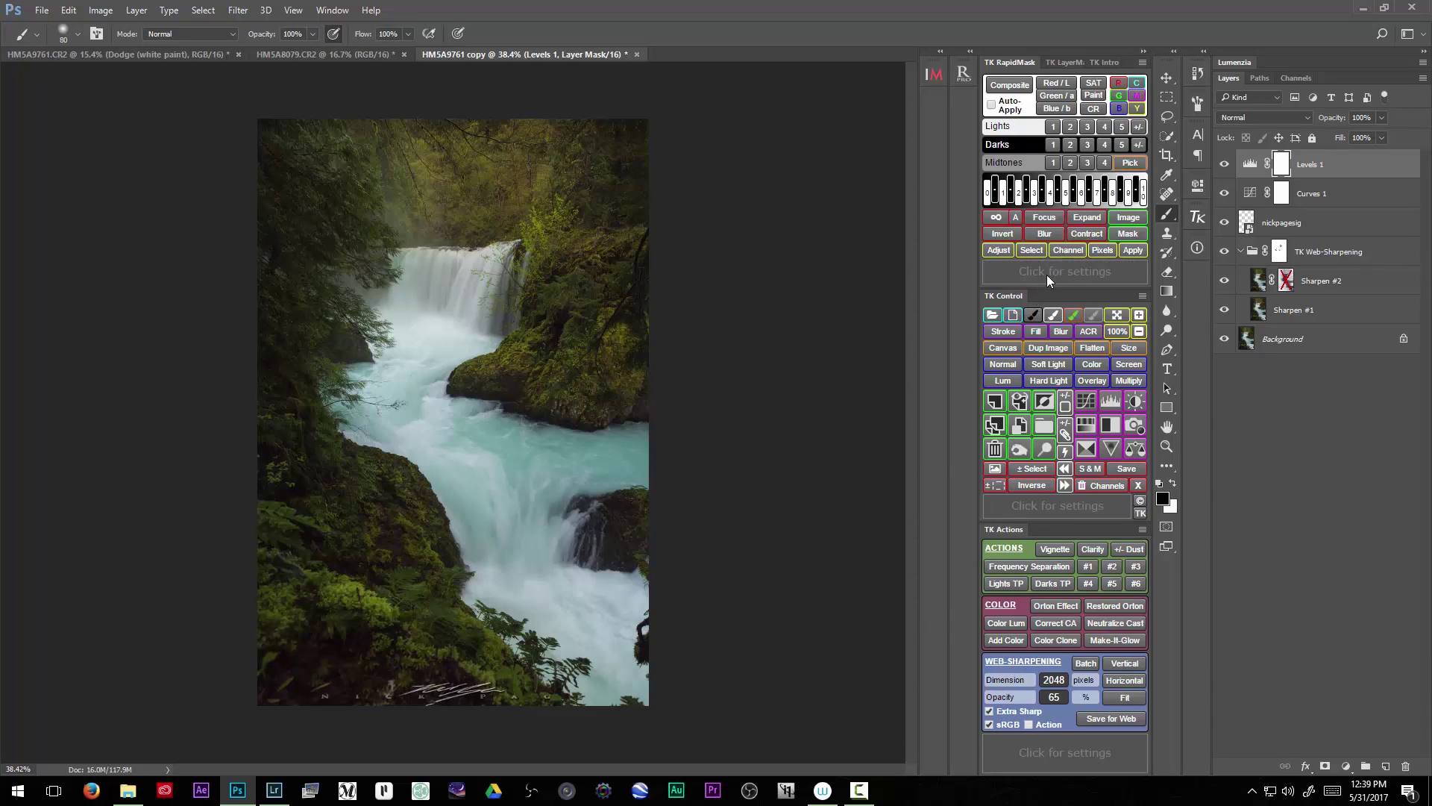
left_click(1075, 61)
left_click(1024, 61)
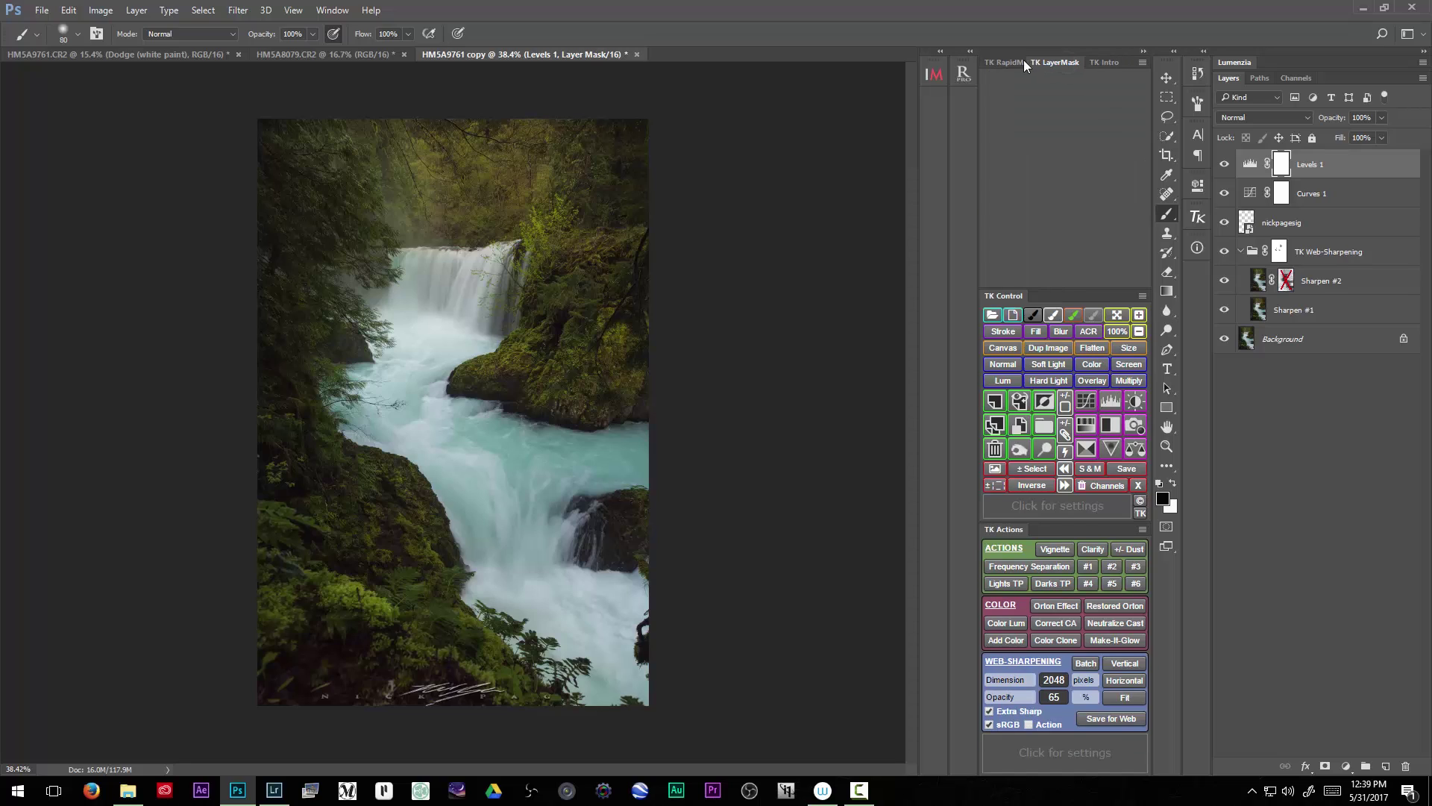